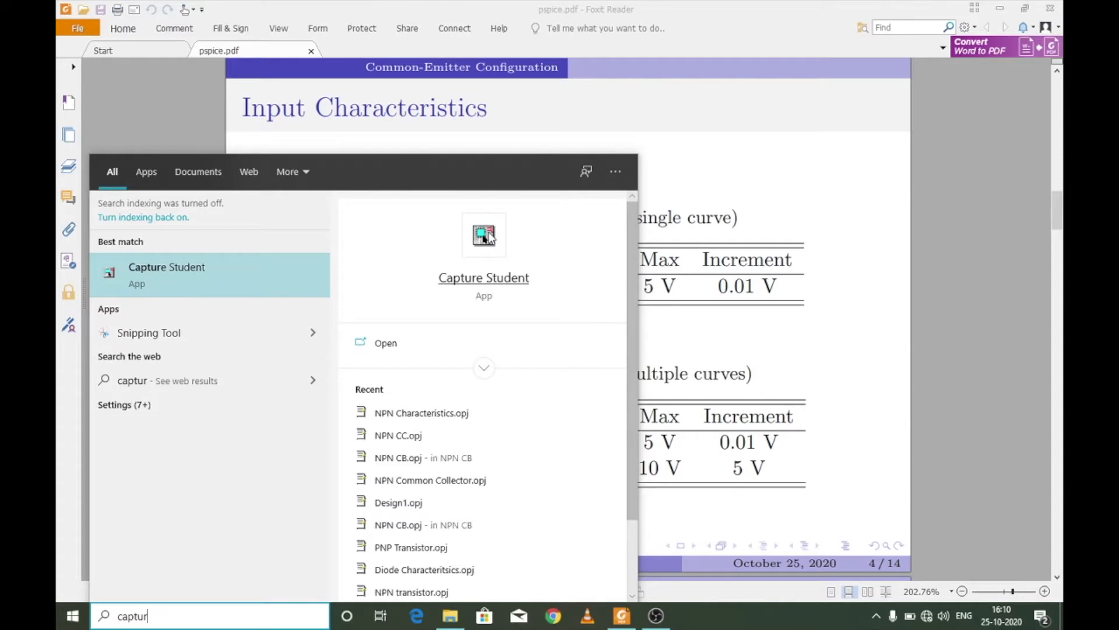
- Open OrCAD Capture Student and start a new Analog or Mixed A/D project named NPN CE New
click(489, 236)
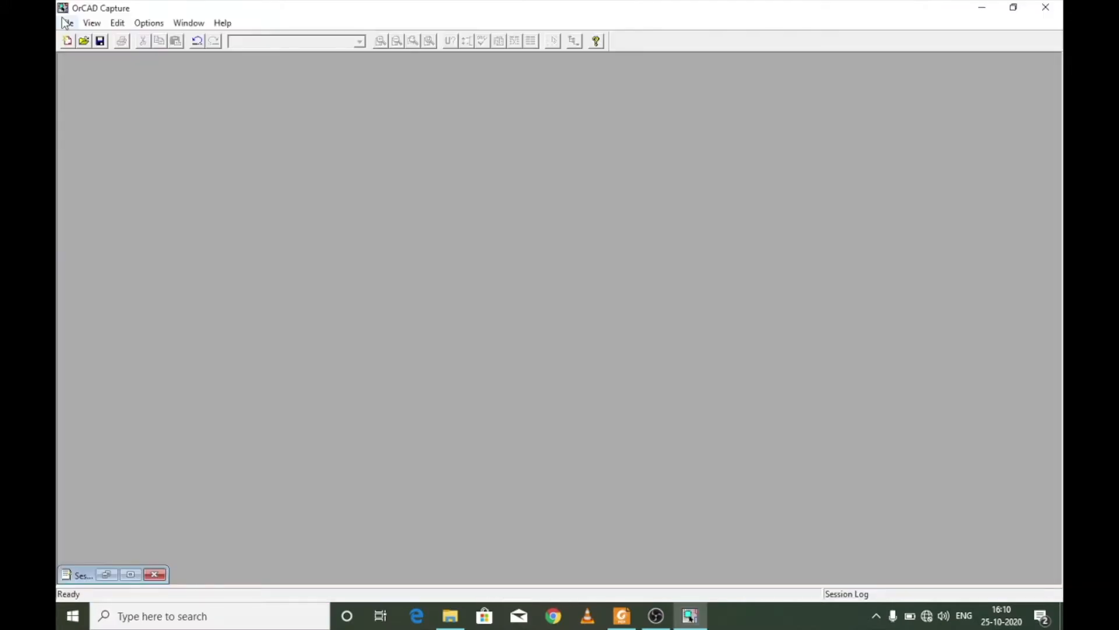
click(66, 22)
mouse_move(257, 38)
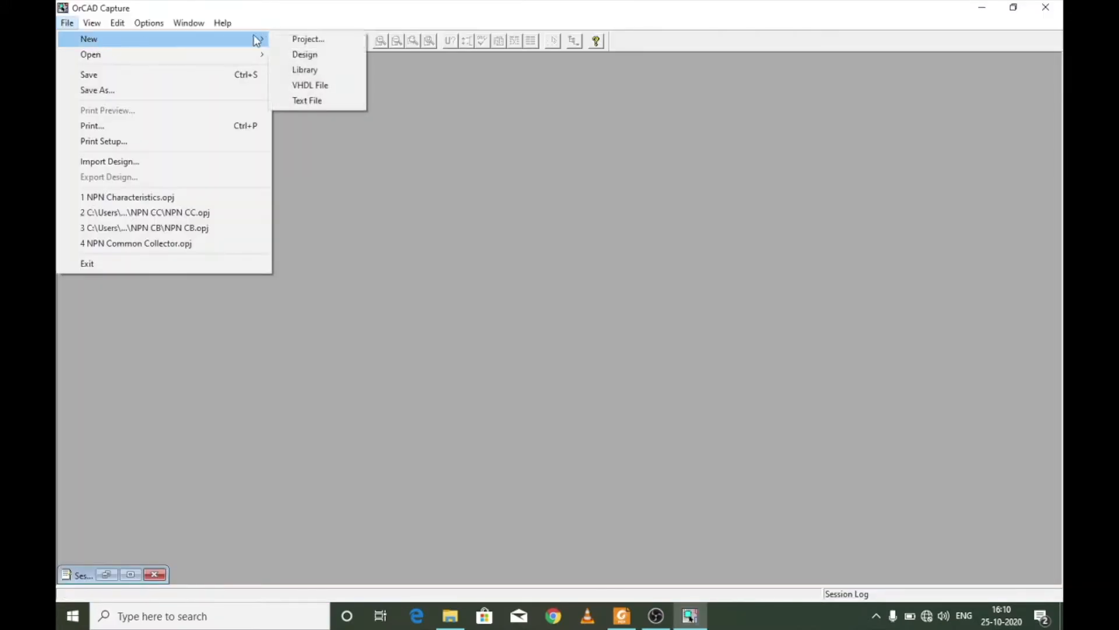
click(307, 39)
text(NPN CE New)
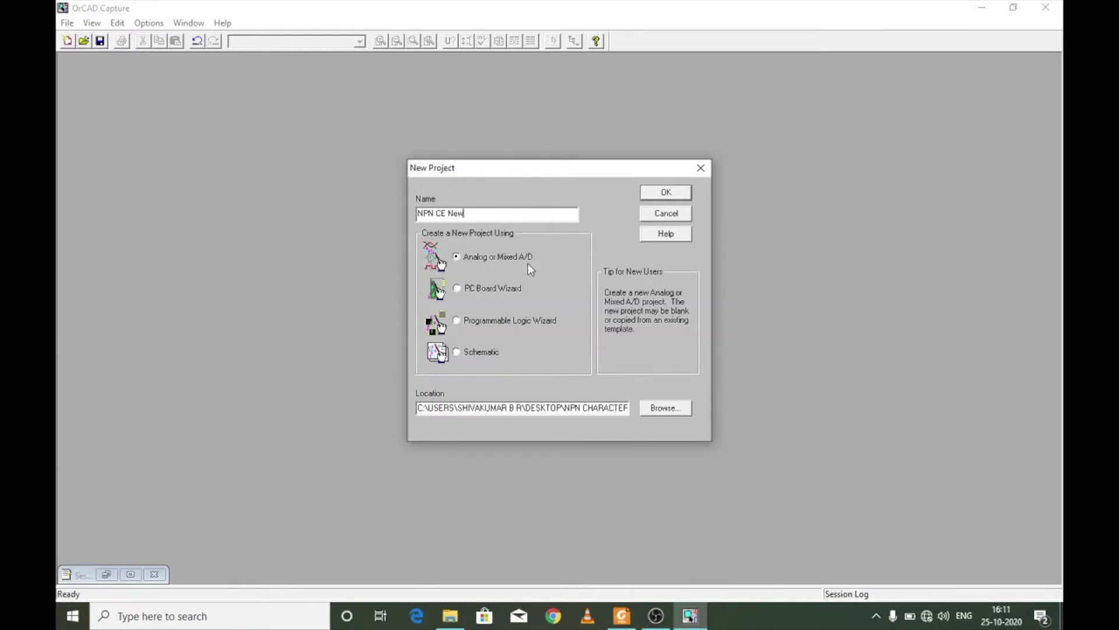
- Create a directory named NPN CE New inside the NPN CC folder and set it as the project location
click(659, 409)
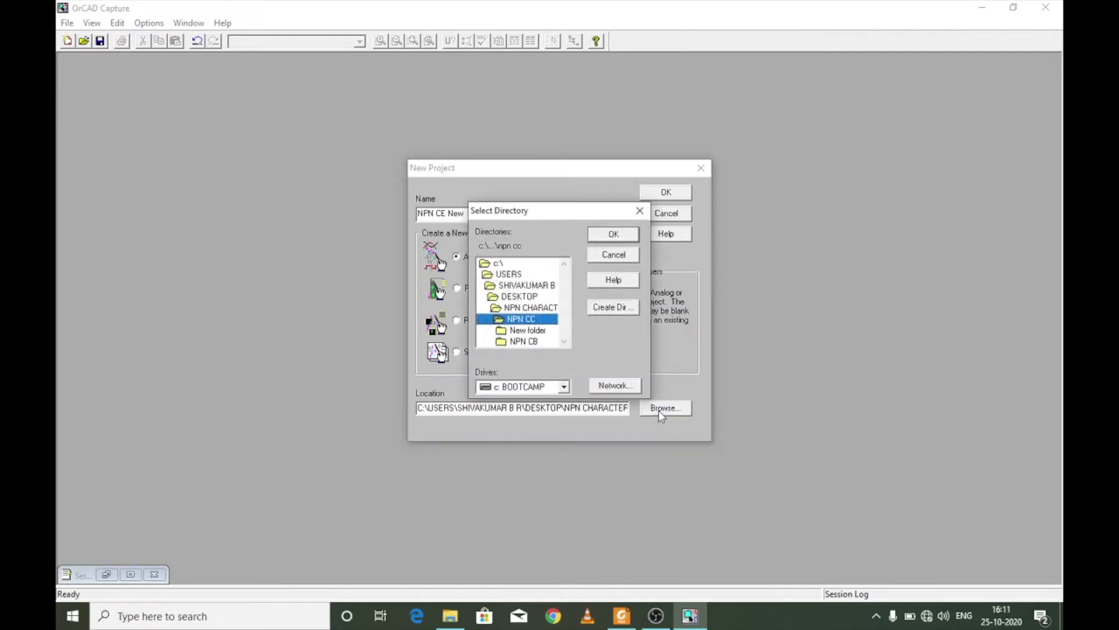
click(521, 297)
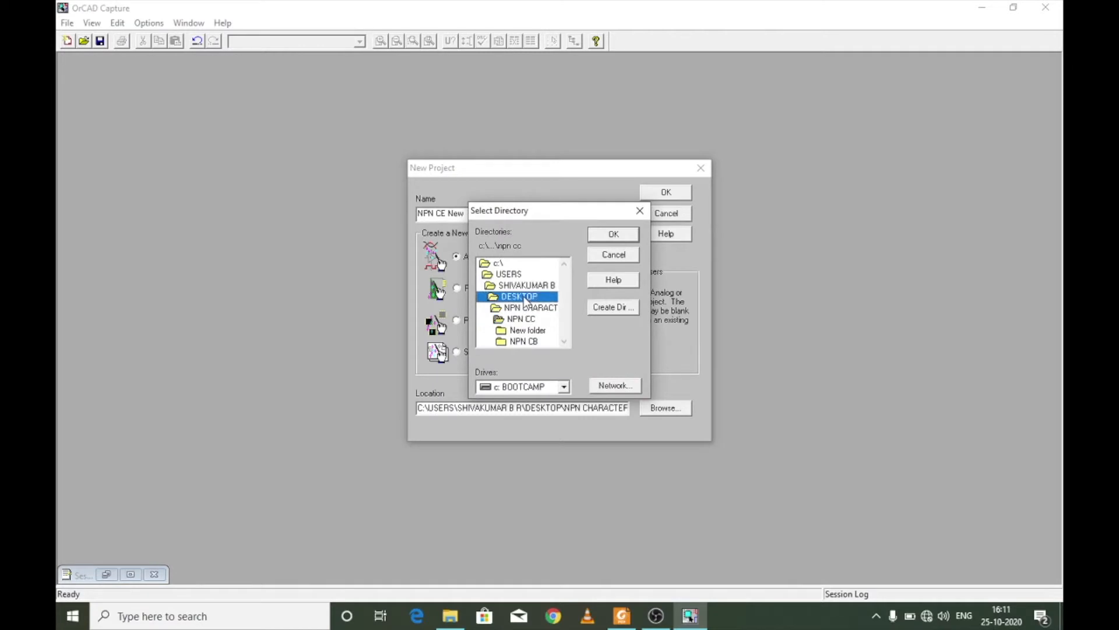
click(611, 307)
text(NPN CE New)
key(Return)
click(539, 331)
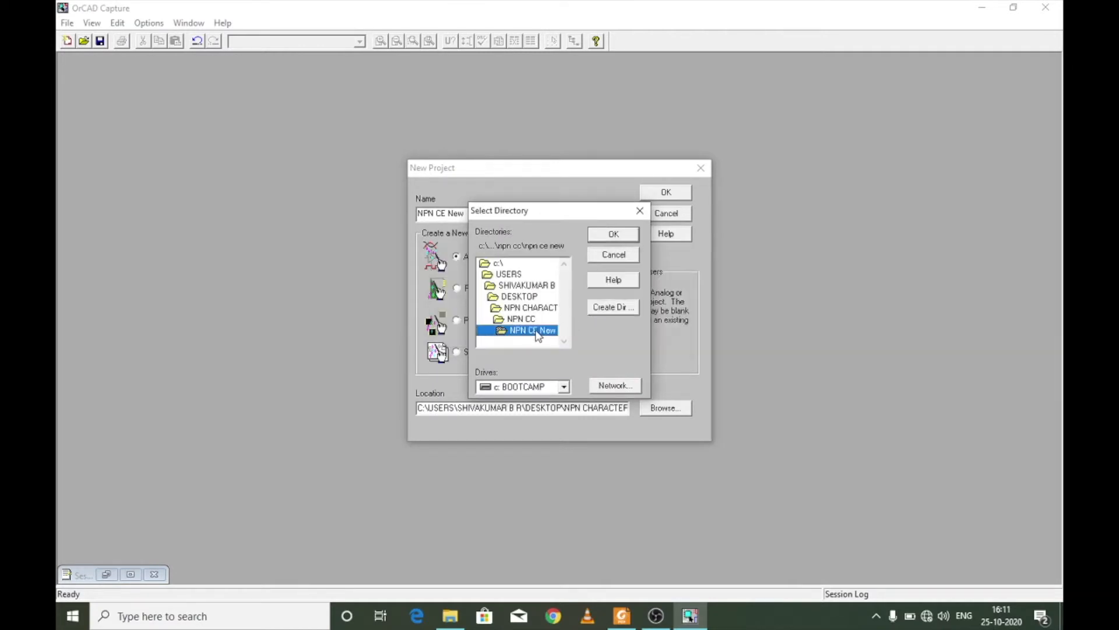
click(619, 236)
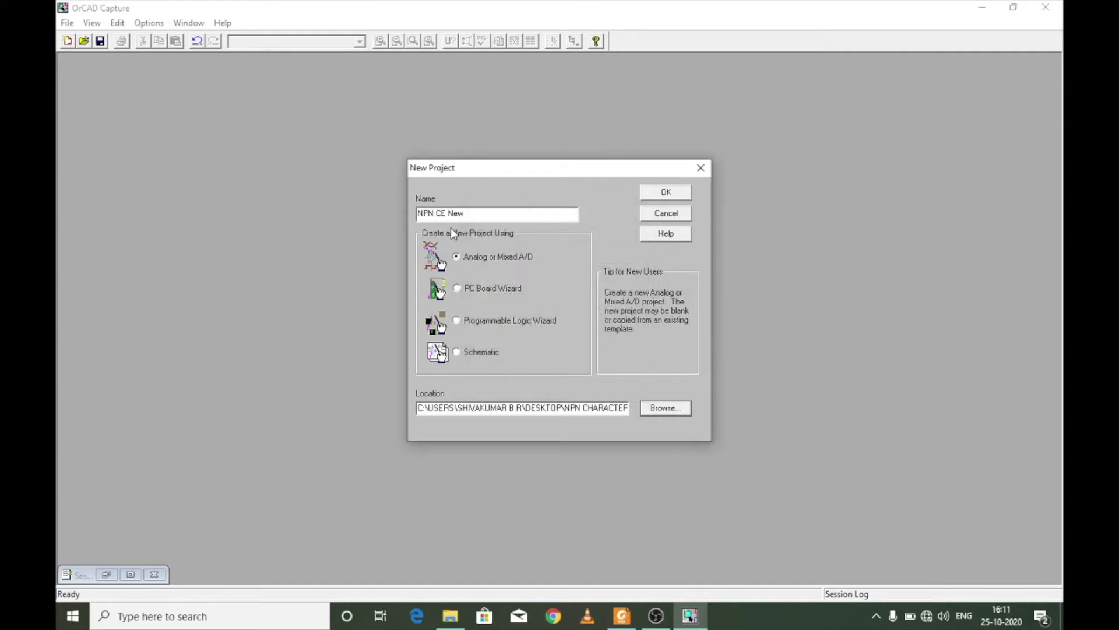
- Create the project as a blank PSpice project and activate its schematic page
click(668, 196)
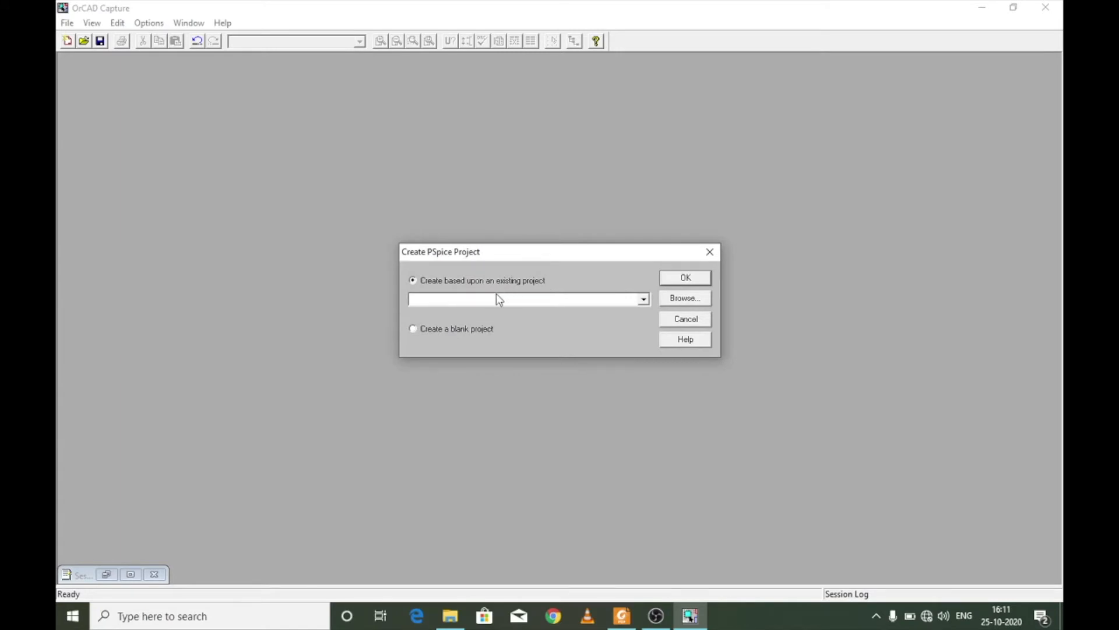
click(466, 330)
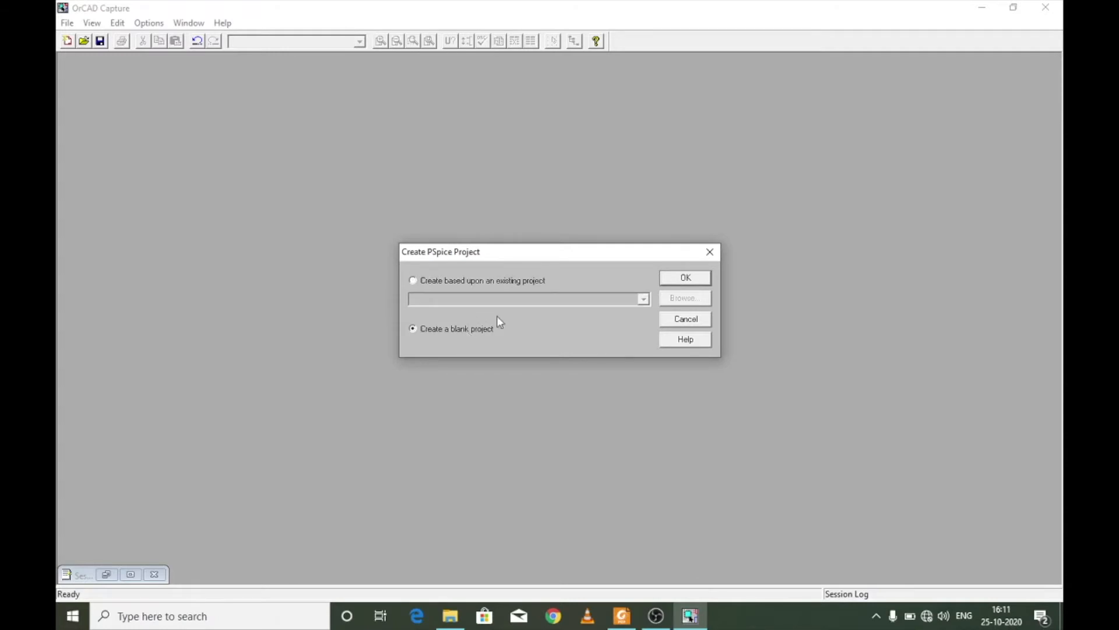
click(693, 280)
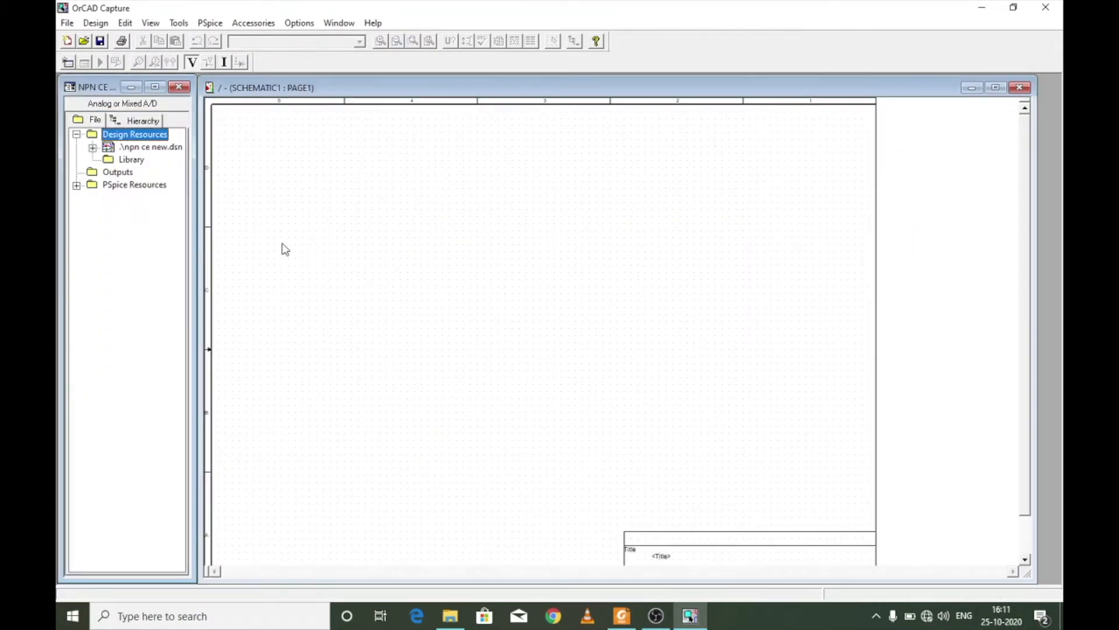
click(411, 219)
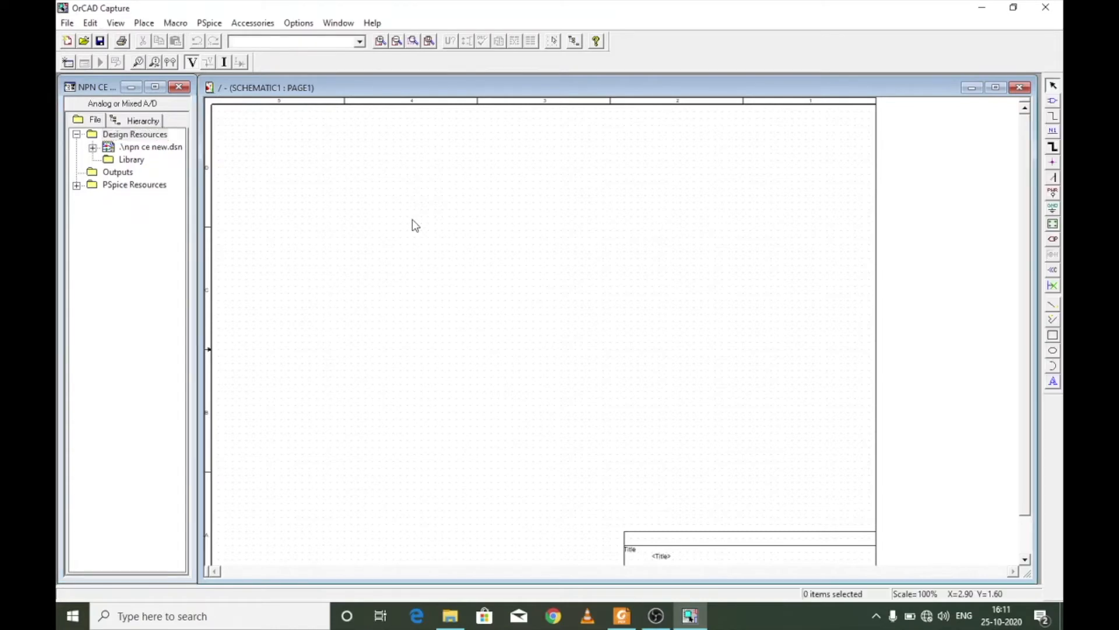
- Place two VDC voltage sources from the SOURCE library, one on each side of the schematic page
click(145, 25)
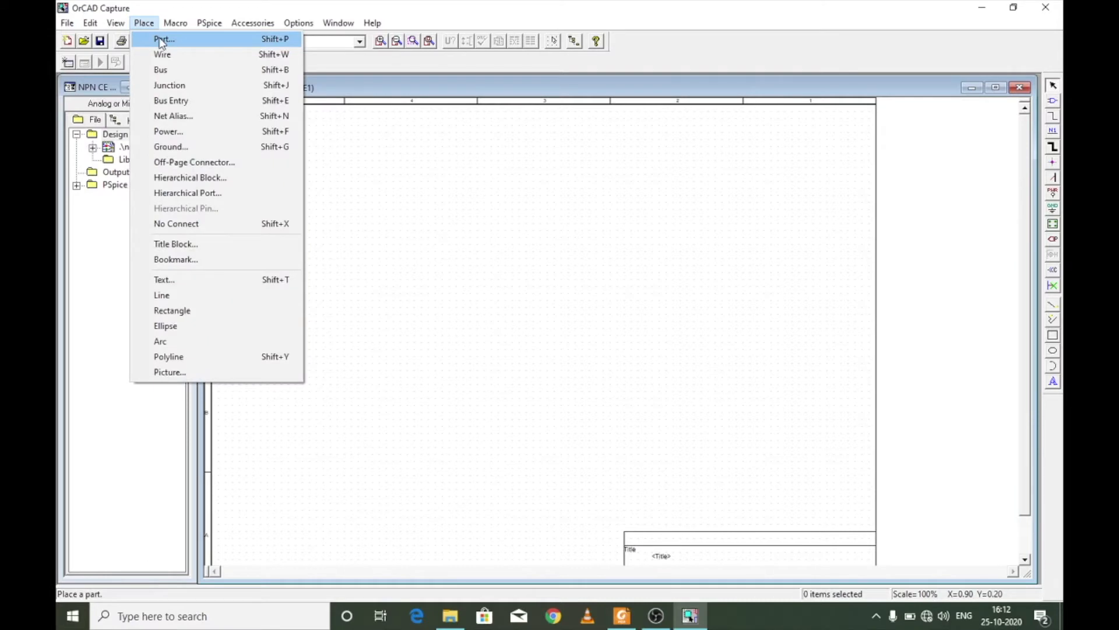
click(161, 41)
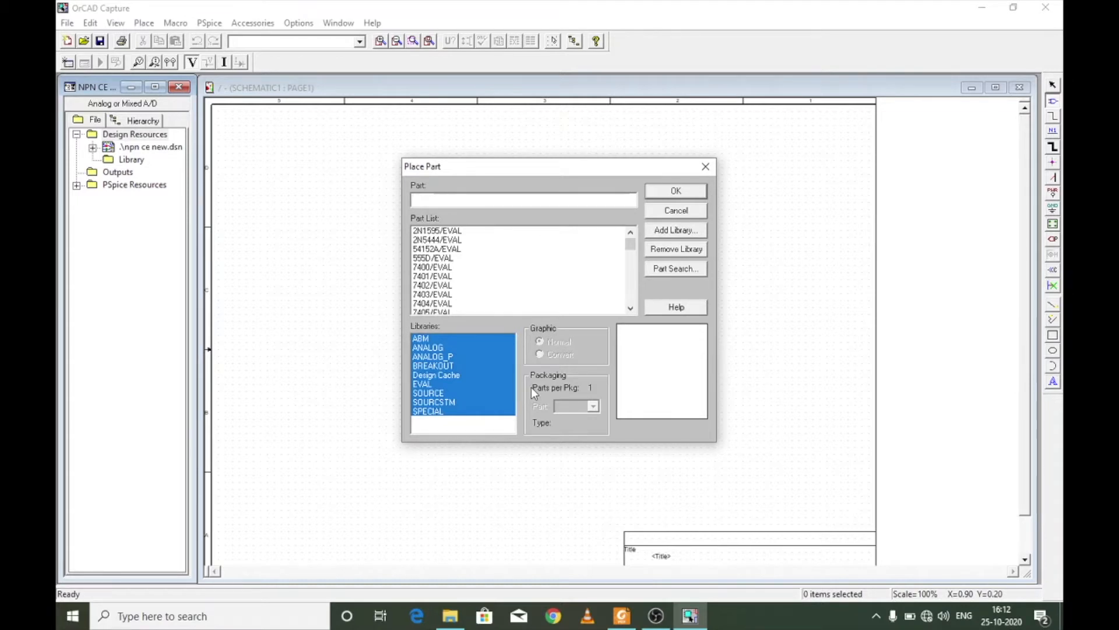
text(vdc)
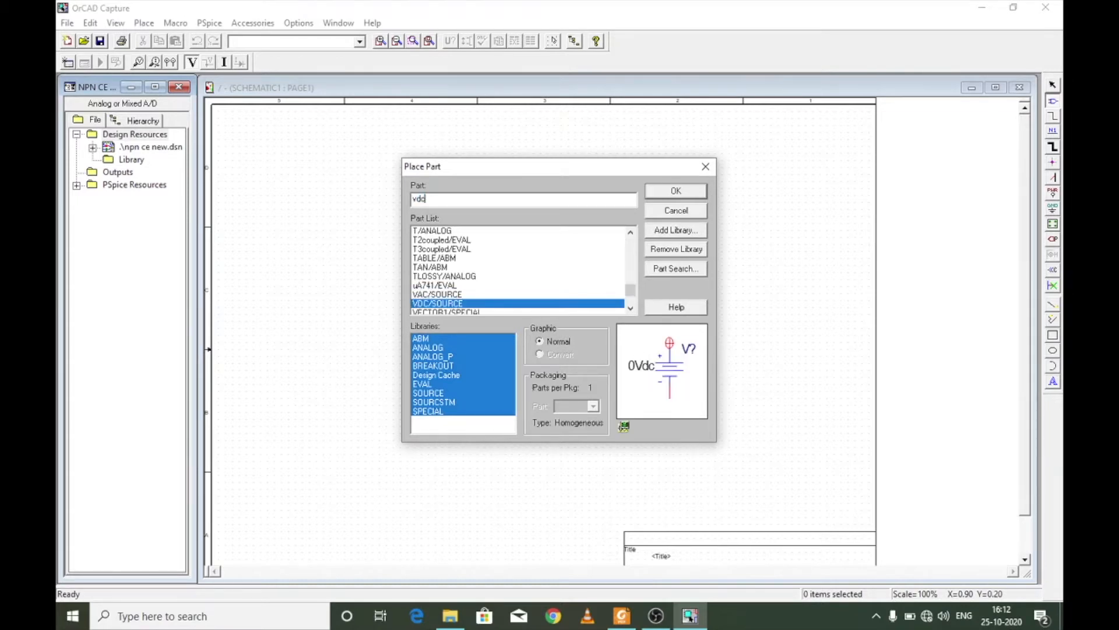
double_click(448, 303)
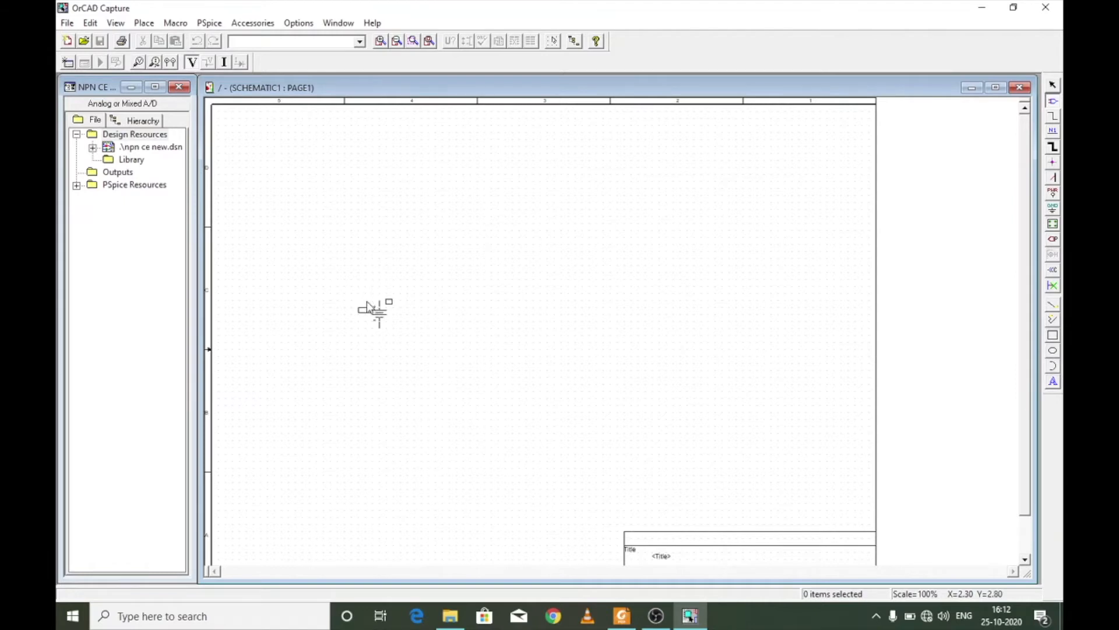
click(361, 311)
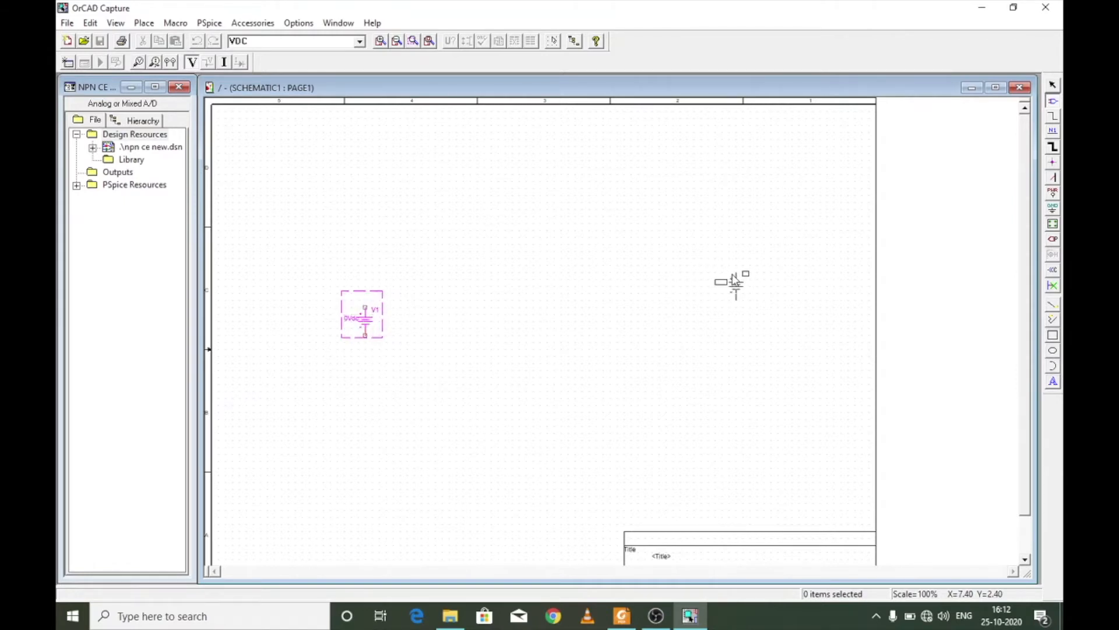
click(697, 301)
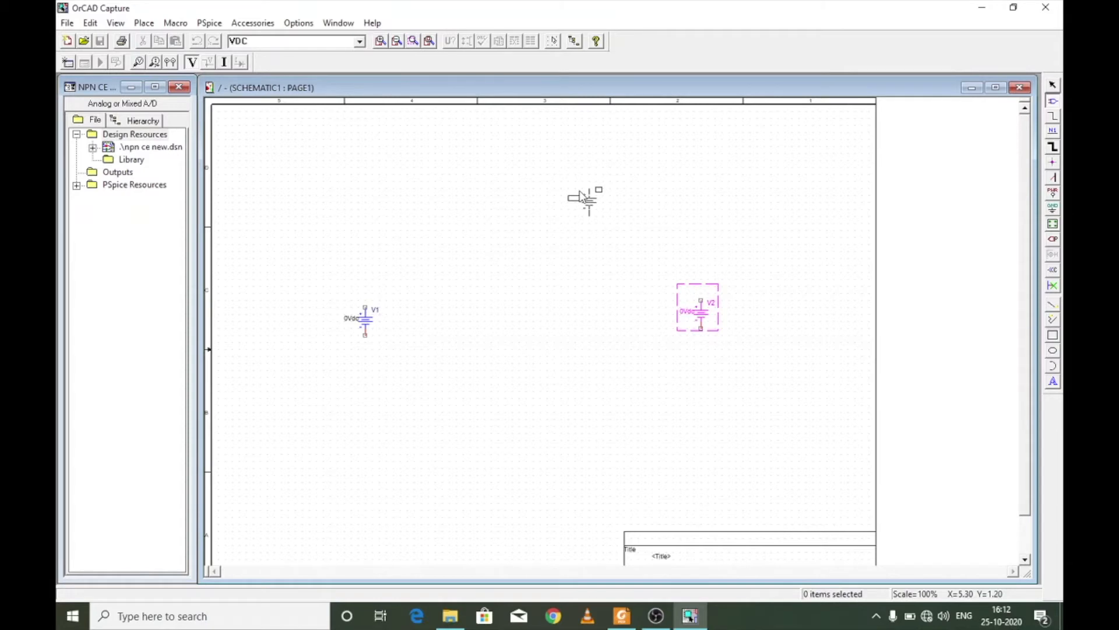
key(Escape)
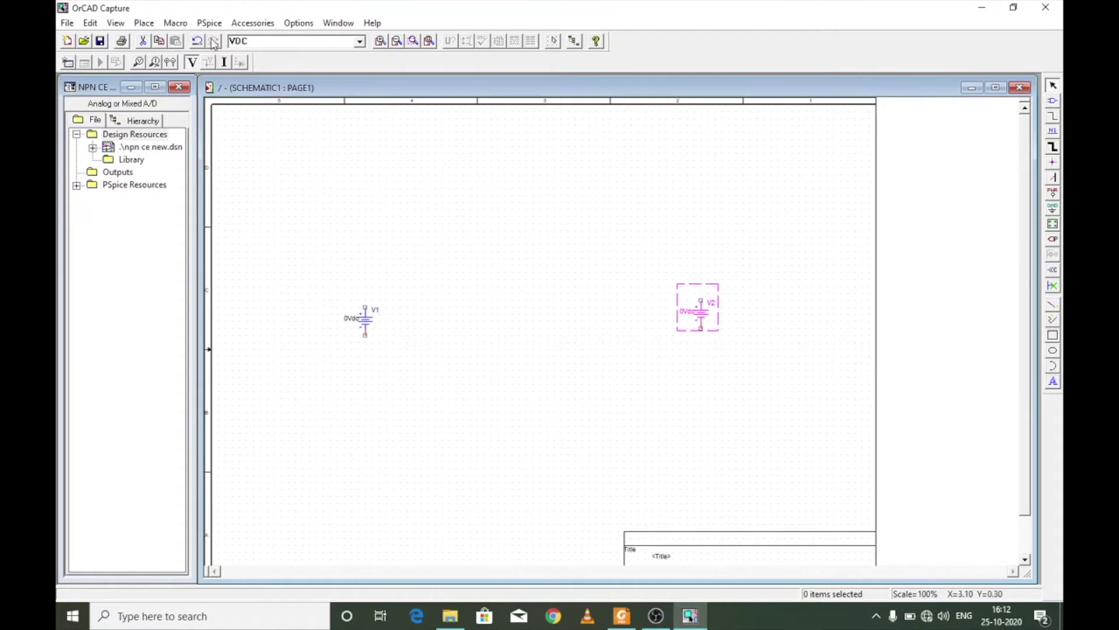
click(147, 24)
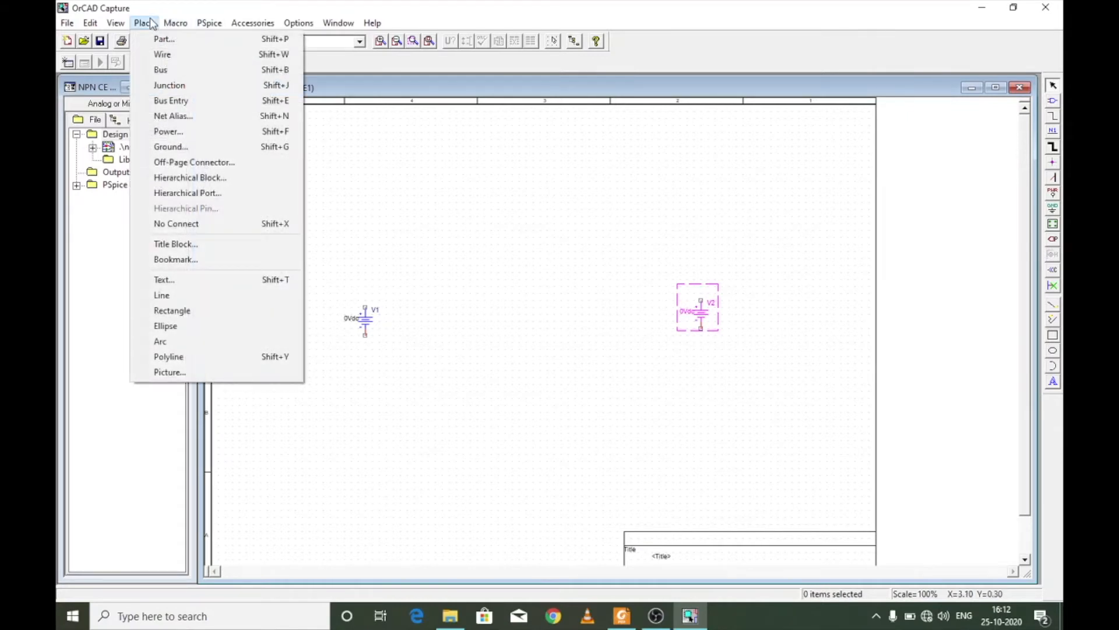
click(164, 39)
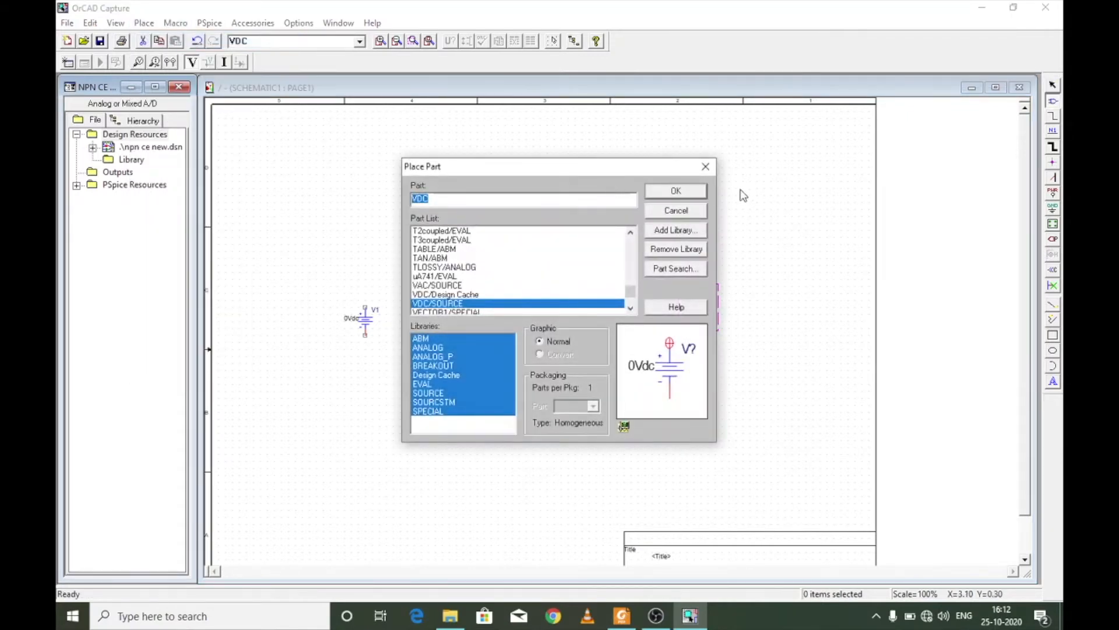
key(Return)
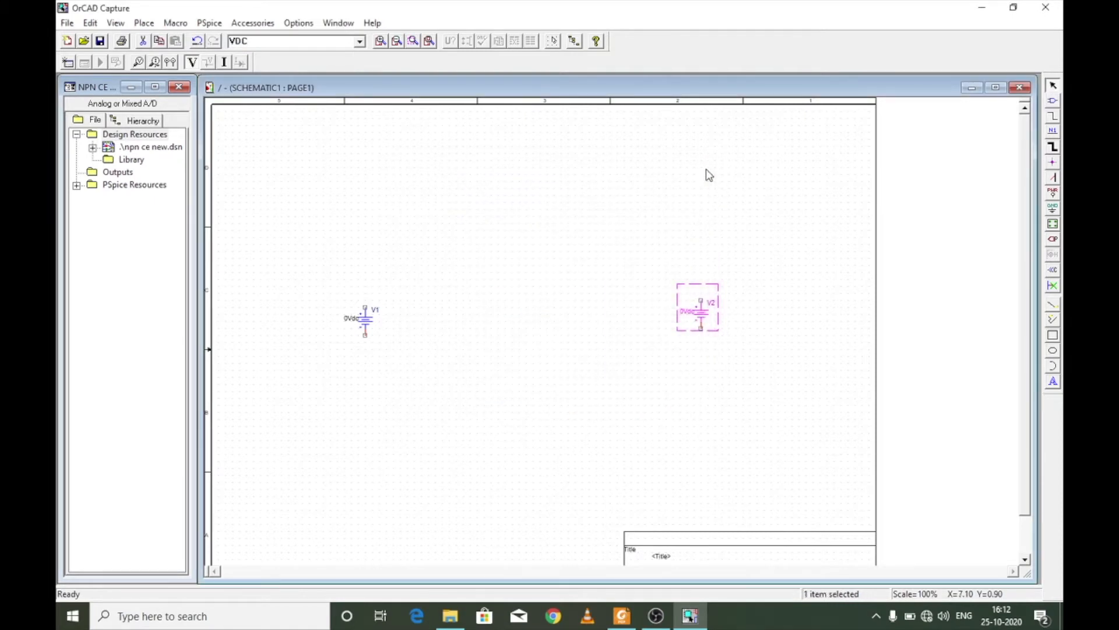
- Place two resistors (R) from the ANALOG library, one just above V1 and one higher up toward V2
key(p)
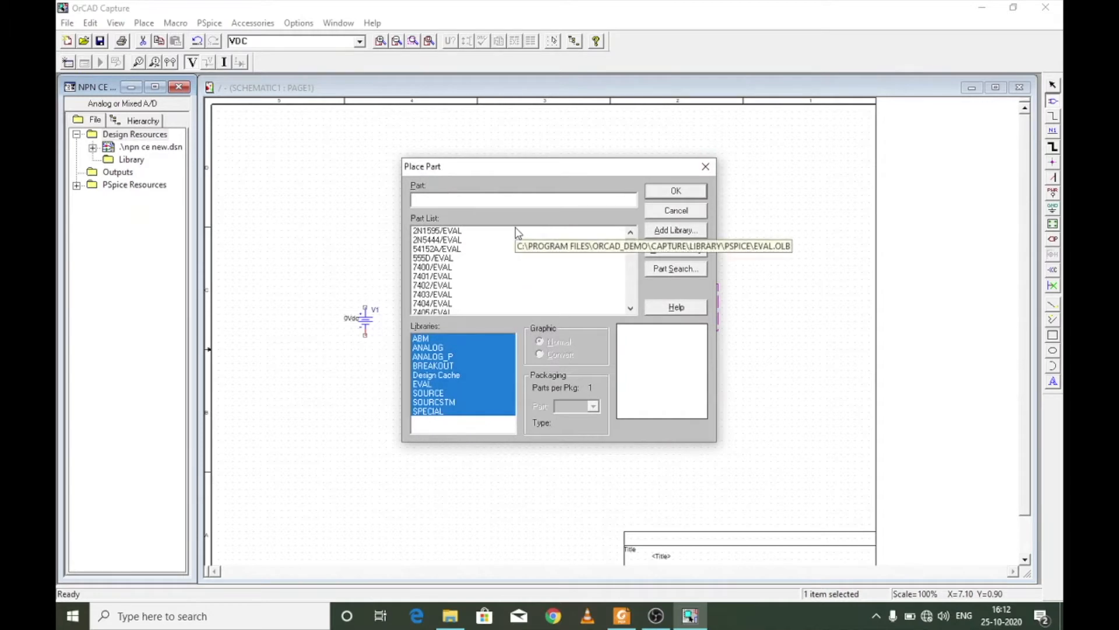
text(r)
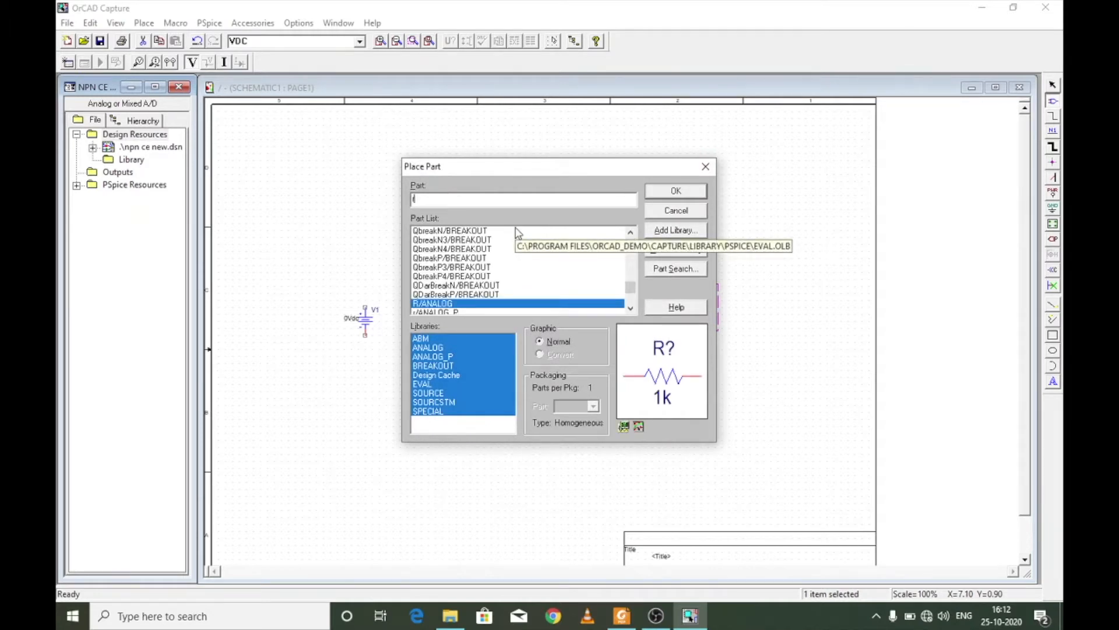
double_click(431, 304)
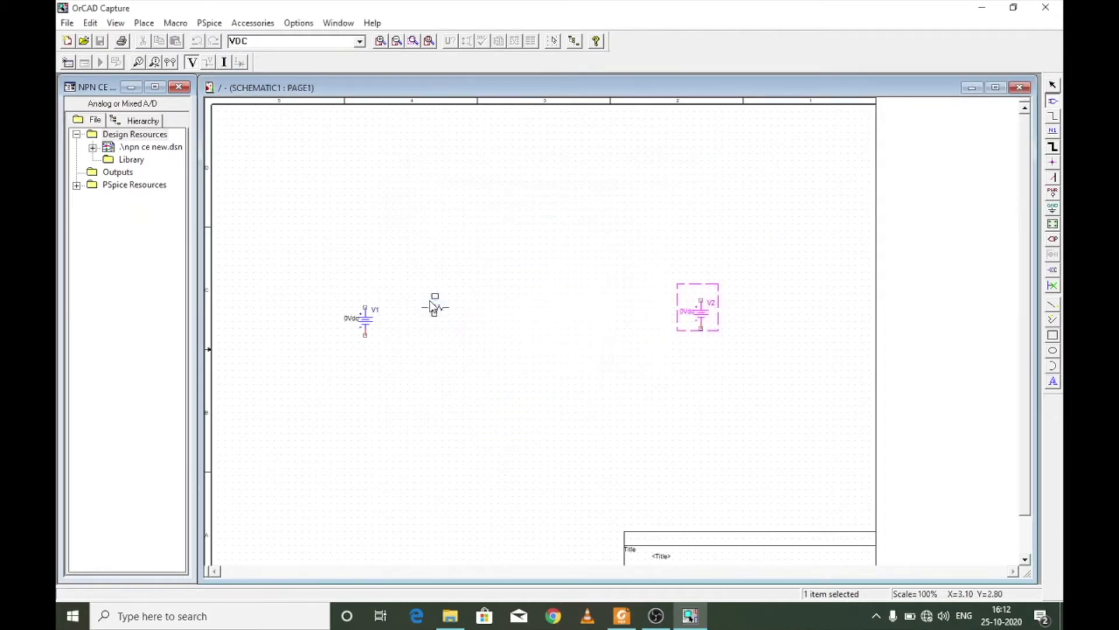
click(406, 263)
click(595, 200)
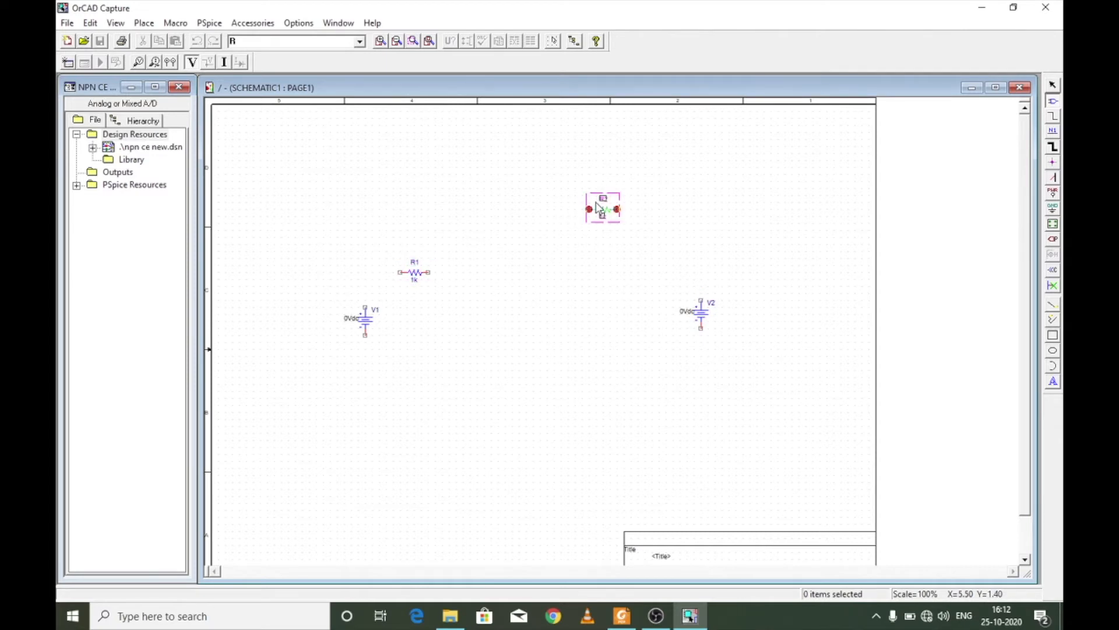
key(Escape)
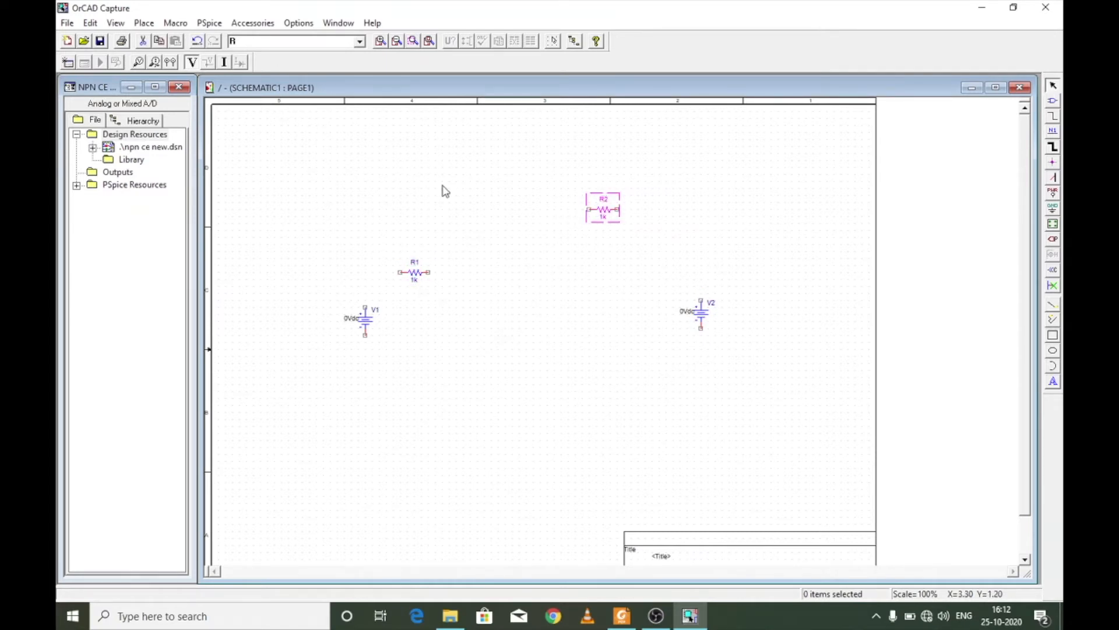
- Place one Q2N2222 transistor from the EVAL library to the right of R1, between the two sources
key(p)
text(q2n2222)
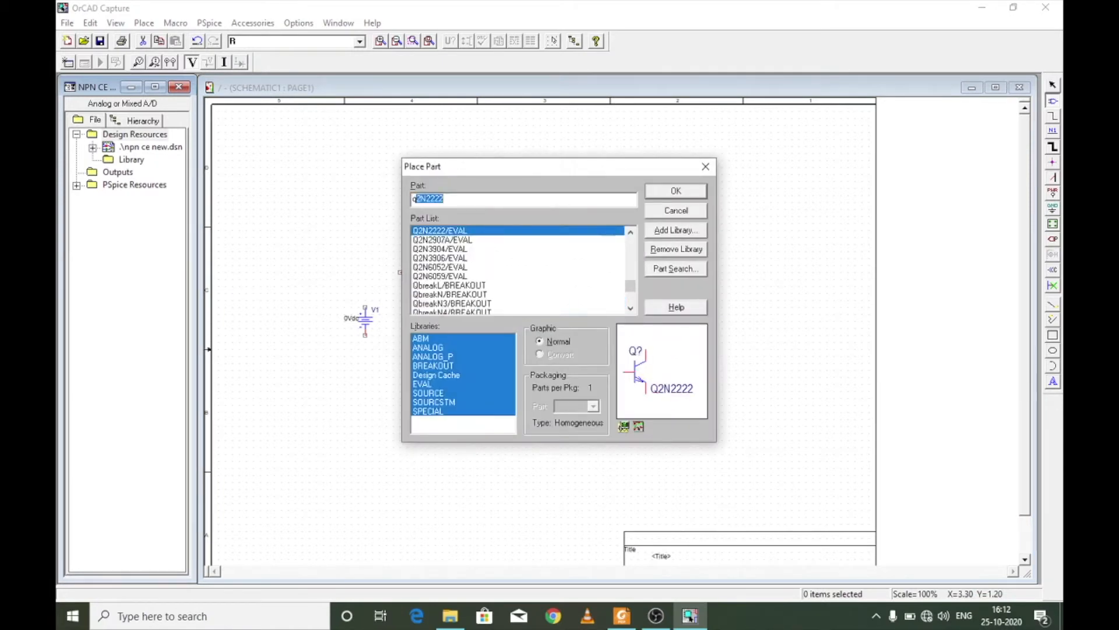
double_click(447, 232)
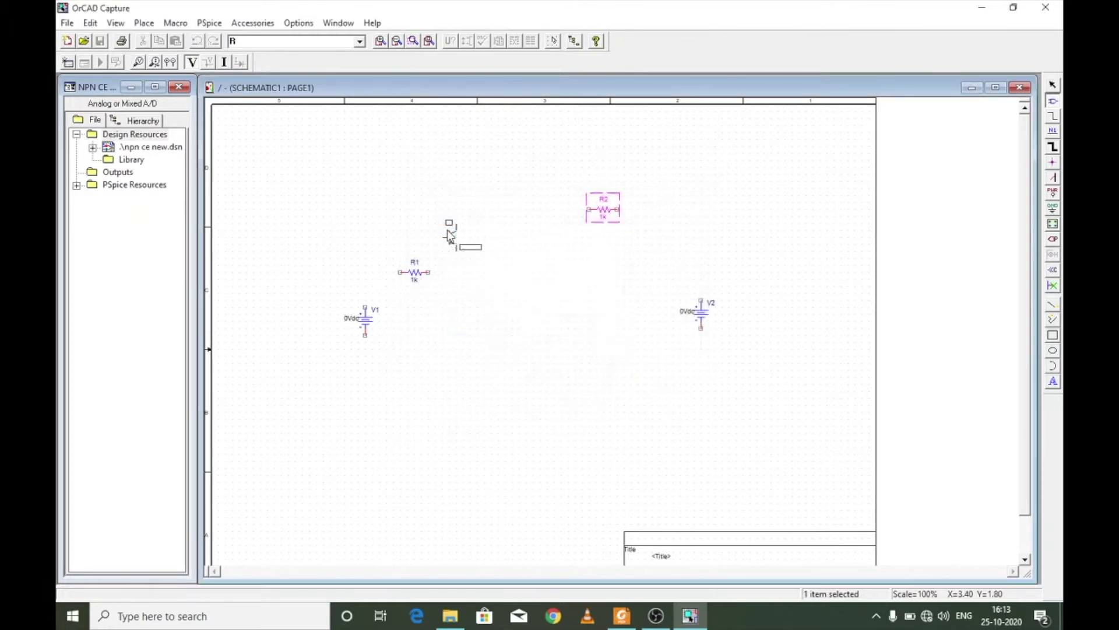
click(497, 269)
key(Escape)
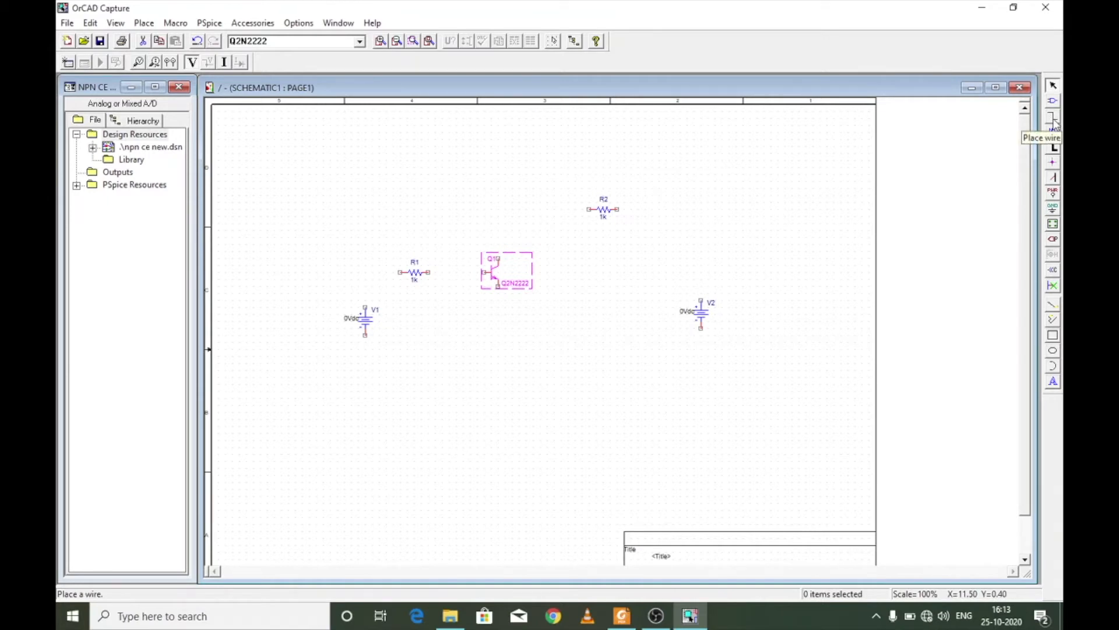
- Wire V1 through R1 to the base, V2 through R2 to the collector, and the emitter to both sources' negative terminals
key(w)
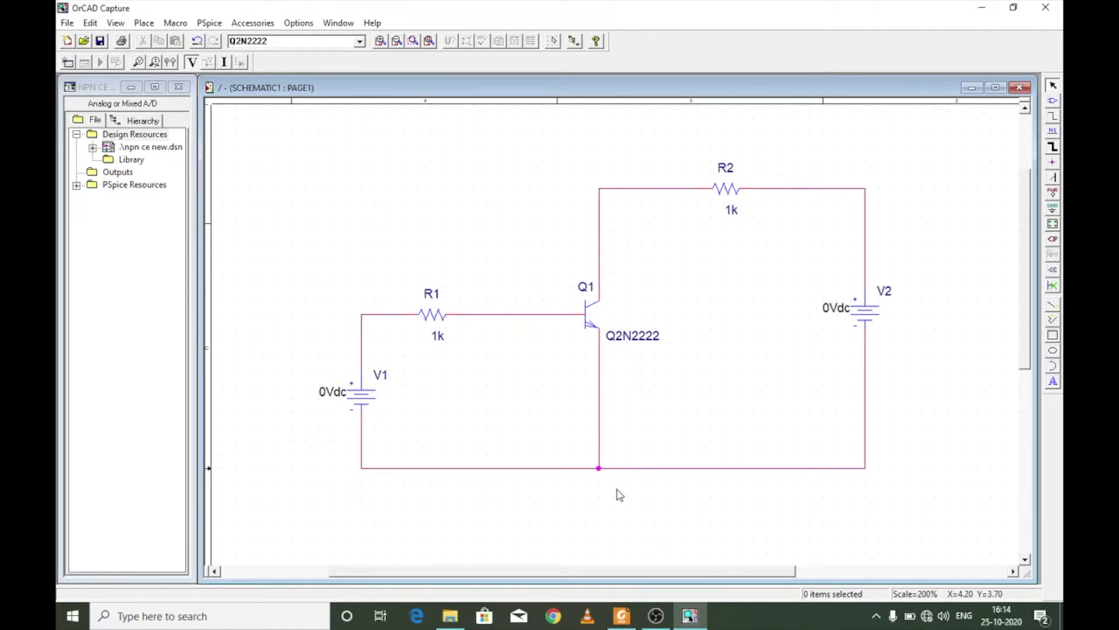
- Place a 0/SOURCE ground symbol directly below the junction on the common emitter line
key(g)
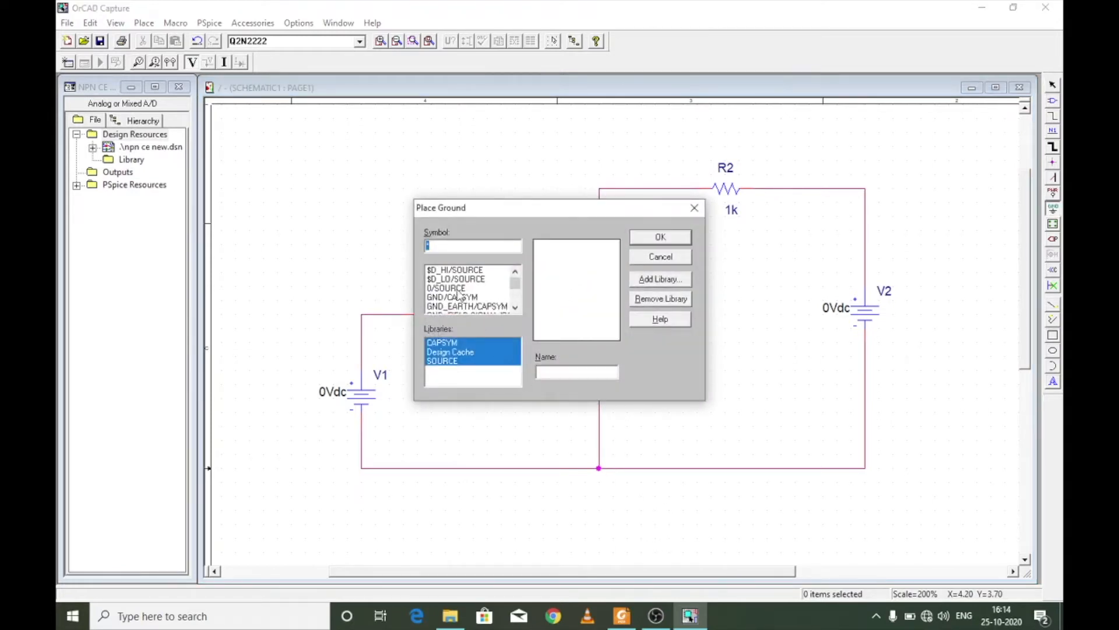
click(455, 282)
click(454, 290)
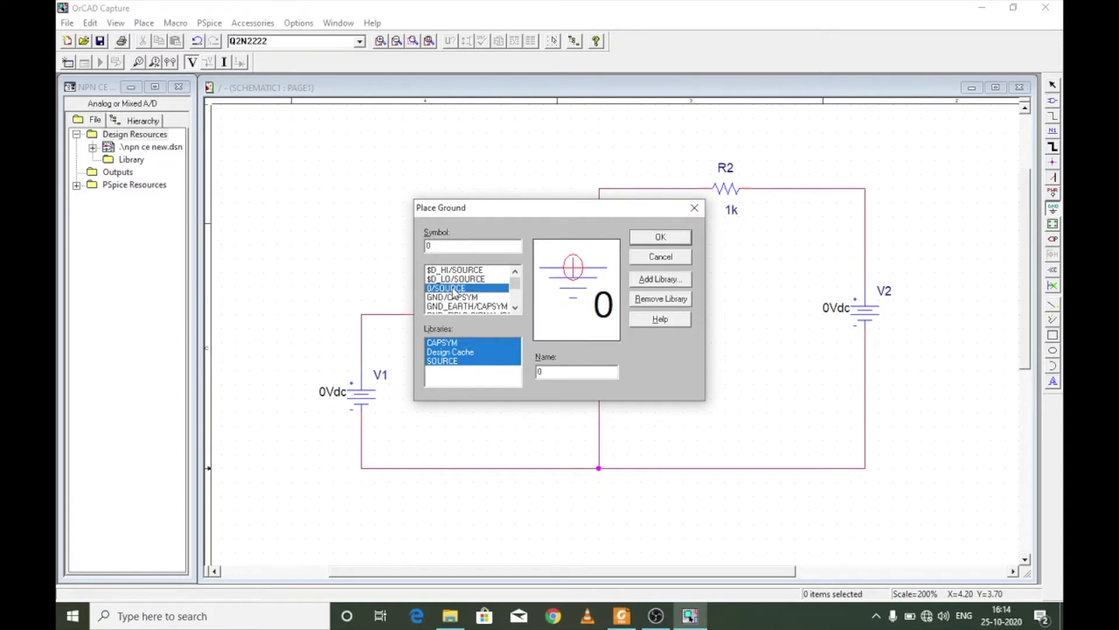
click(665, 238)
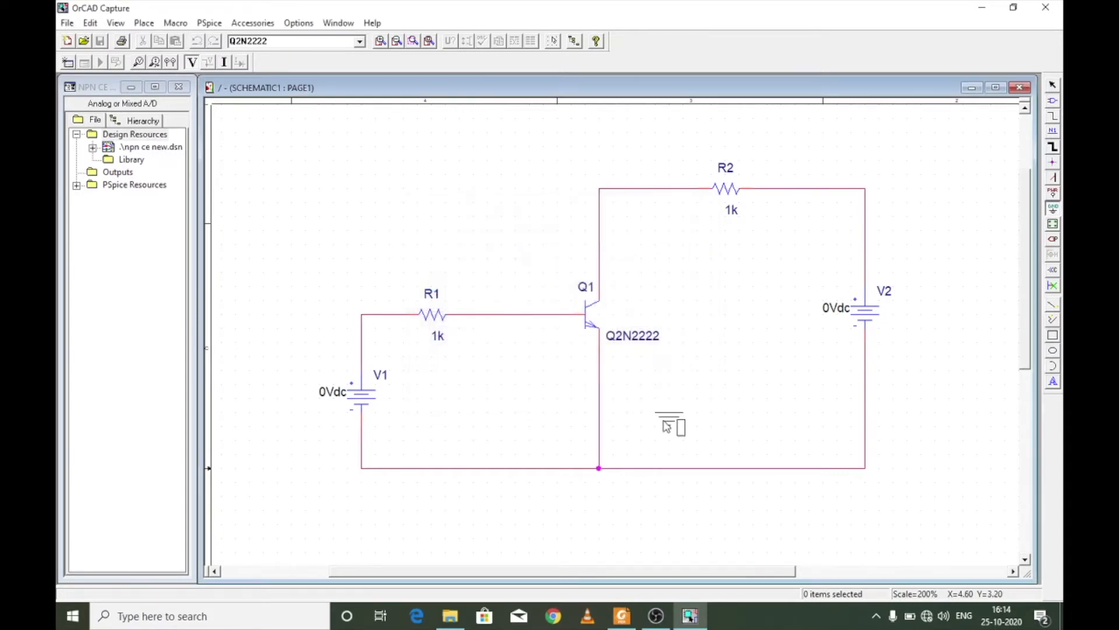
click(599, 499)
key(Escape)
- Connect the ground symbol to the junction of the common emitter line with a wire
key(w)
click(599, 496)
click(600, 468)
key(Escape)
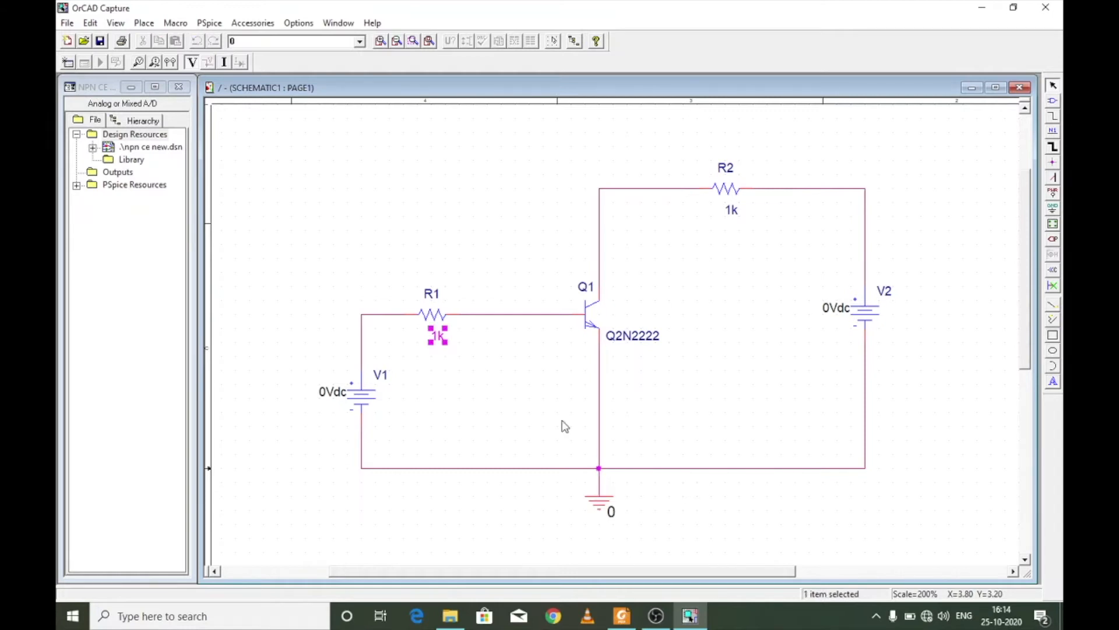
- Switch to pspice.pdf in Foxit Reader and go back to the Simulation Circuit slide to check component values
click(619, 615)
key(Page_Up)
key(Page_Up)
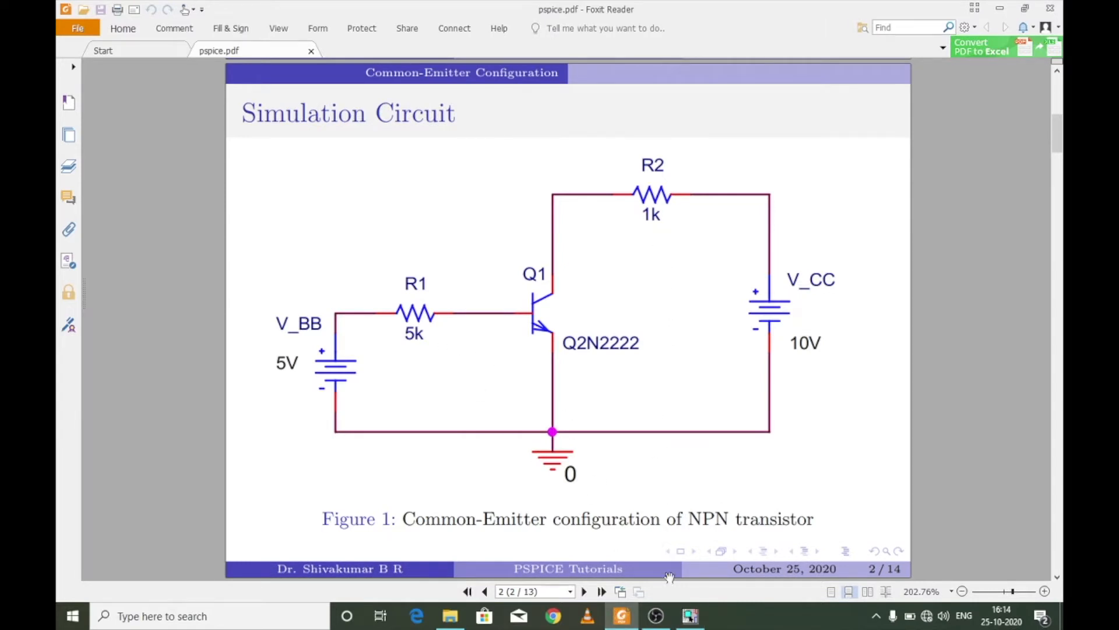
- Switch to OrCAD Capture, set R1's value to 5k and keep R2's value at 1k
click(690, 616)
double_click(438, 337)
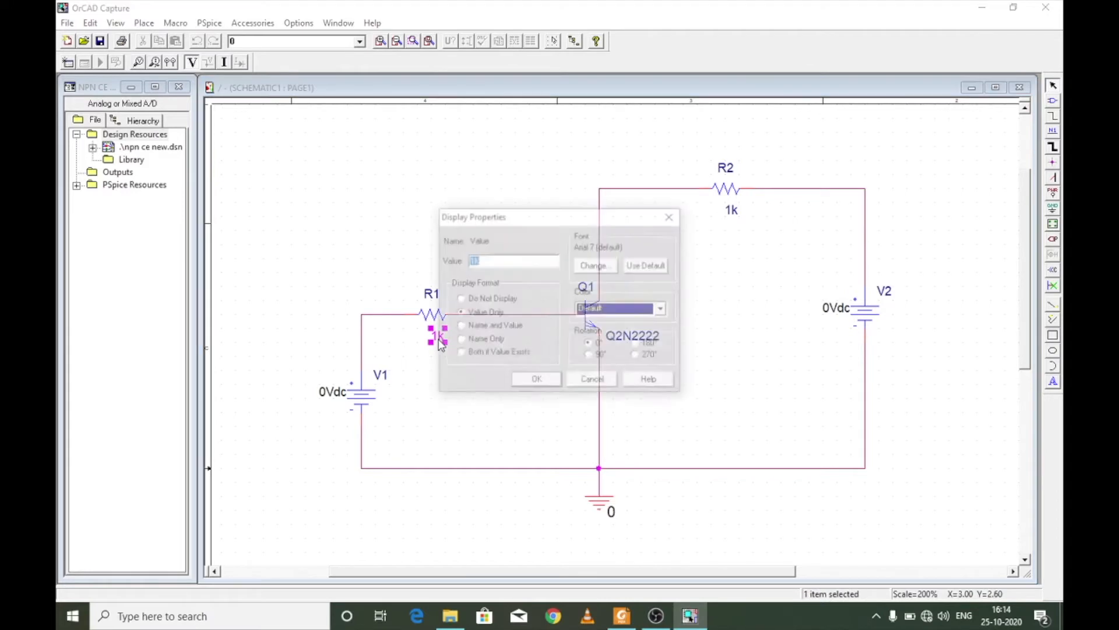
click(591, 383)
click(529, 390)
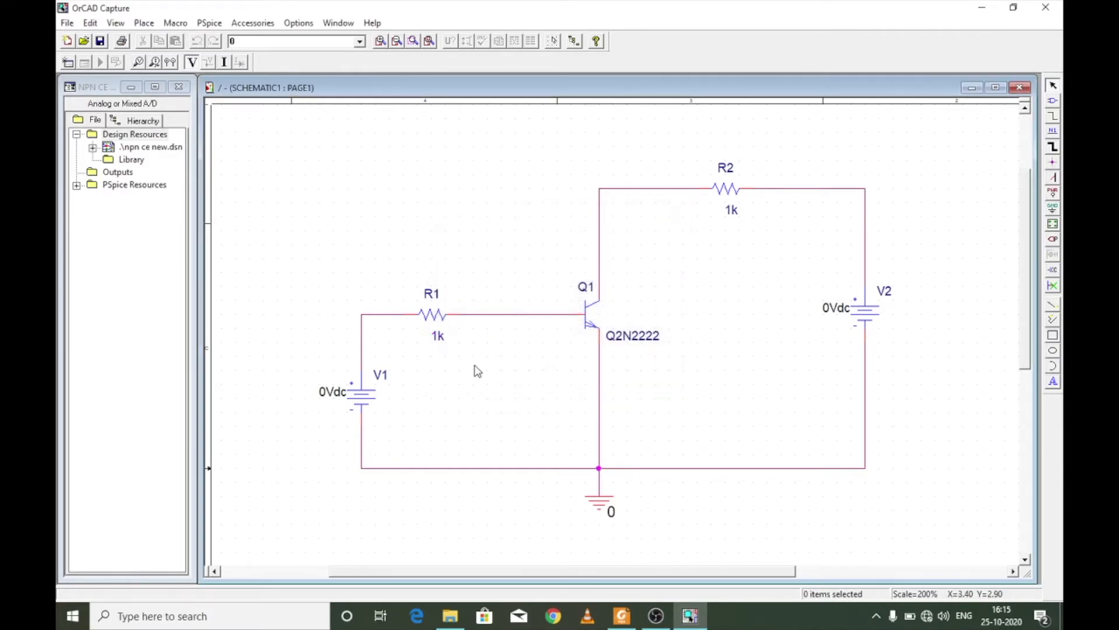
double_click(438, 336)
text(5k)
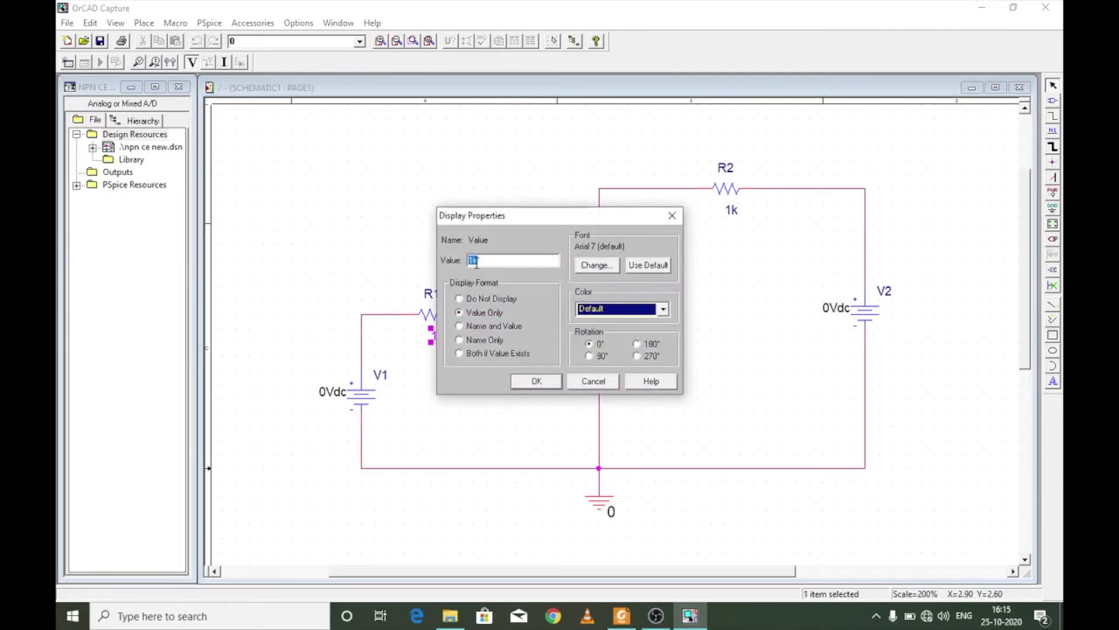
key(Return)
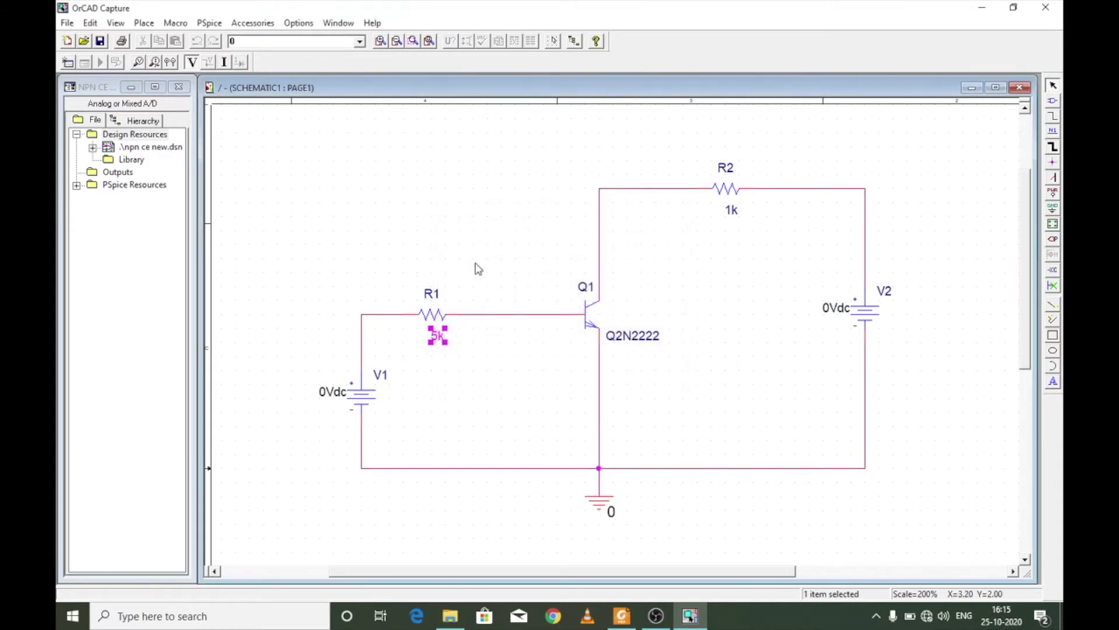
double_click(734, 211)
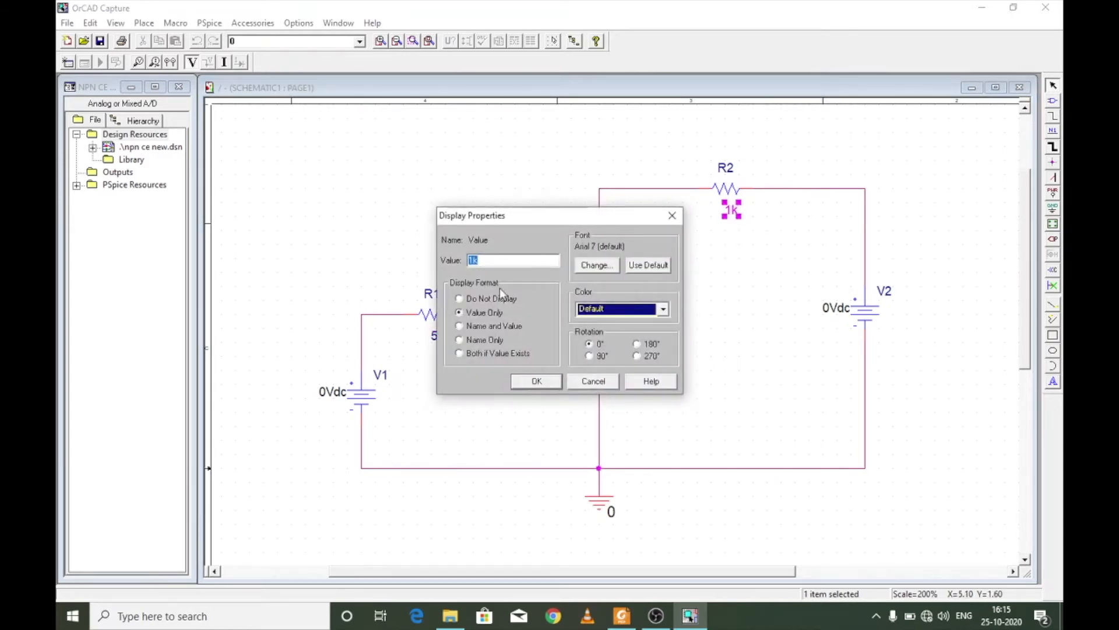
click(539, 384)
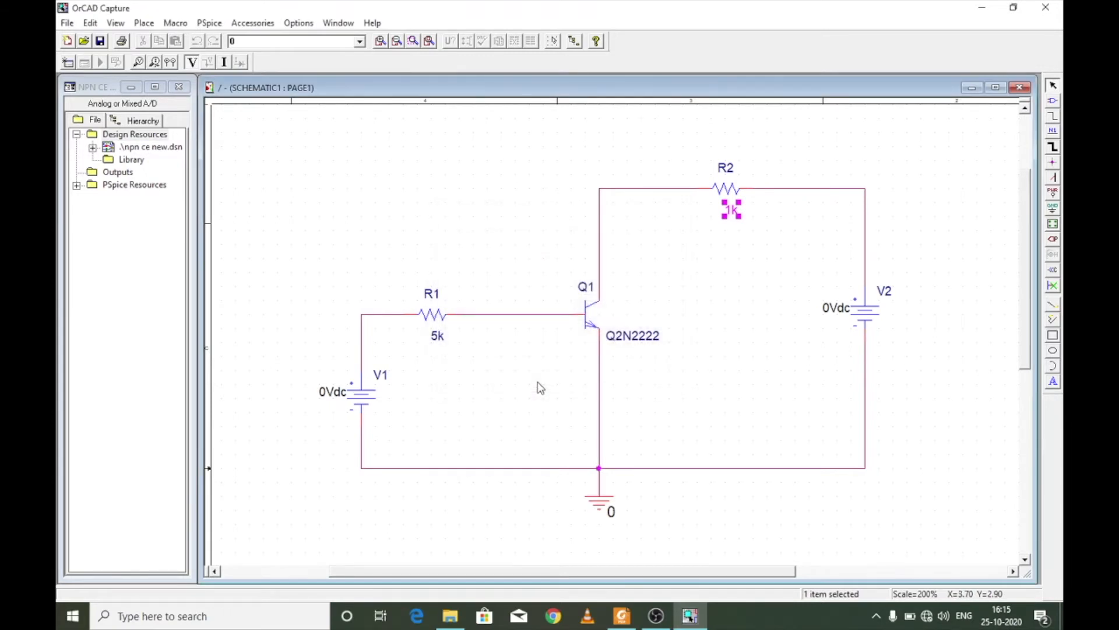
- Set V1's DC value to 5V with name and value displayed, rename the source V_BB, and arrange both labels beside it
double_click(339, 393)
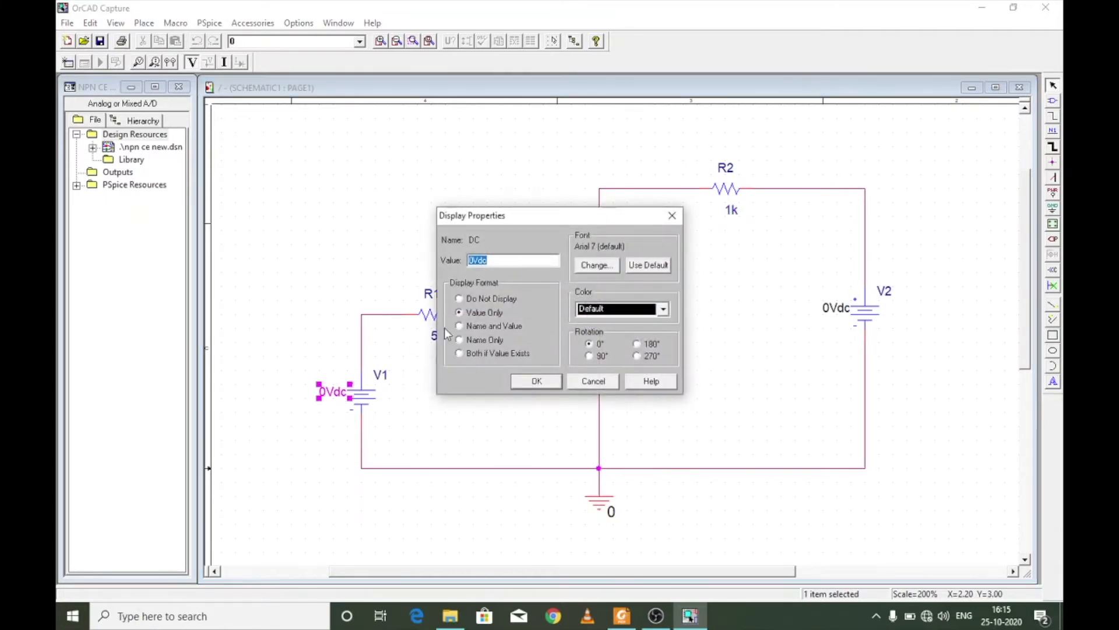
text(5V)
click(499, 326)
click(536, 380)
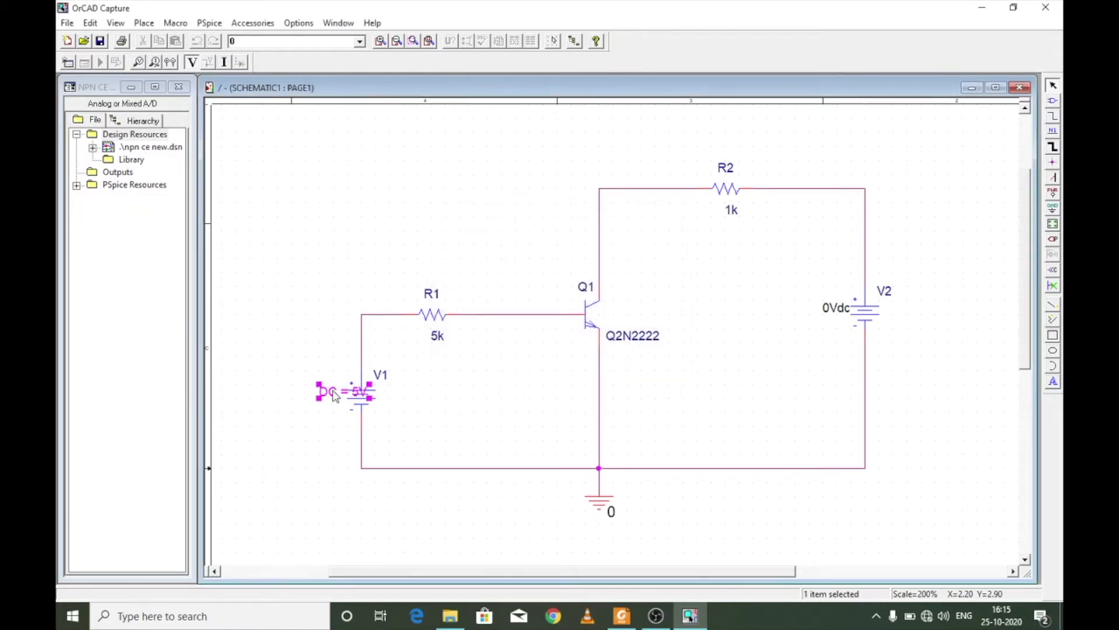
drag(327, 396, 299, 397)
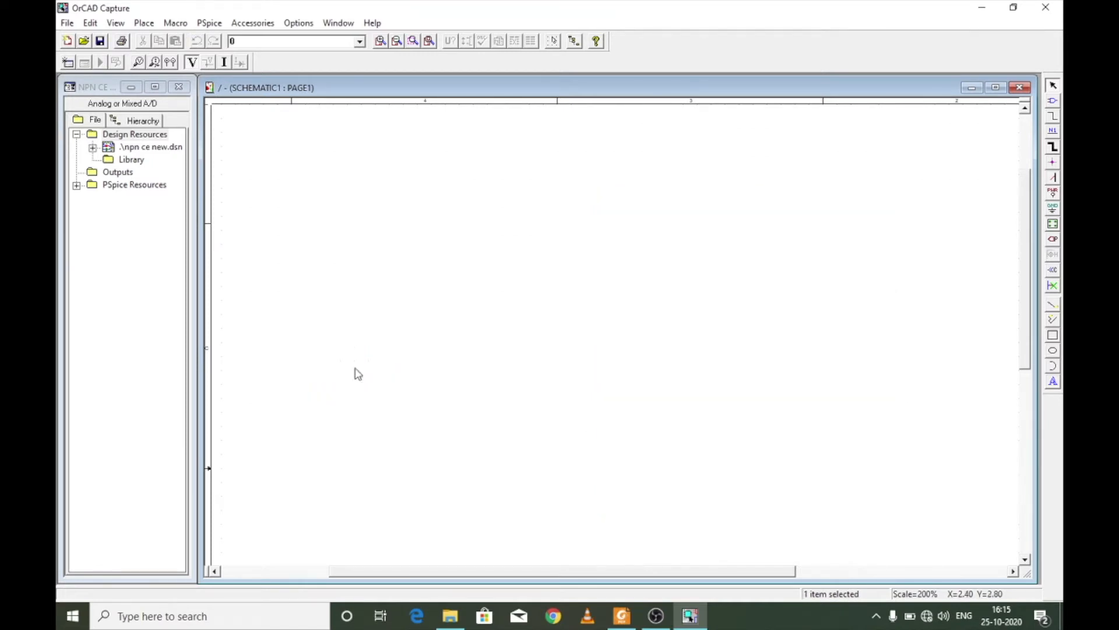
drag(376, 379, 327, 367)
double_click(328, 366)
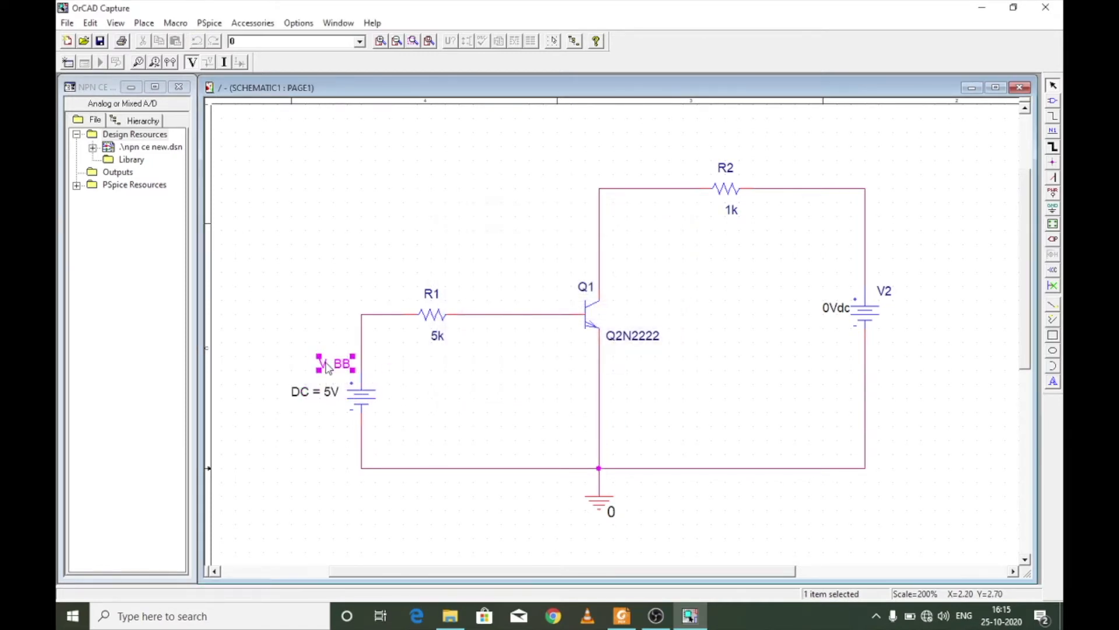
- Move V2's DC value label below its reference and set it to 10V with name and value displayed
click(834, 313)
drag(834, 313, 896, 345)
double_click(895, 344)
text(DC = 10V)
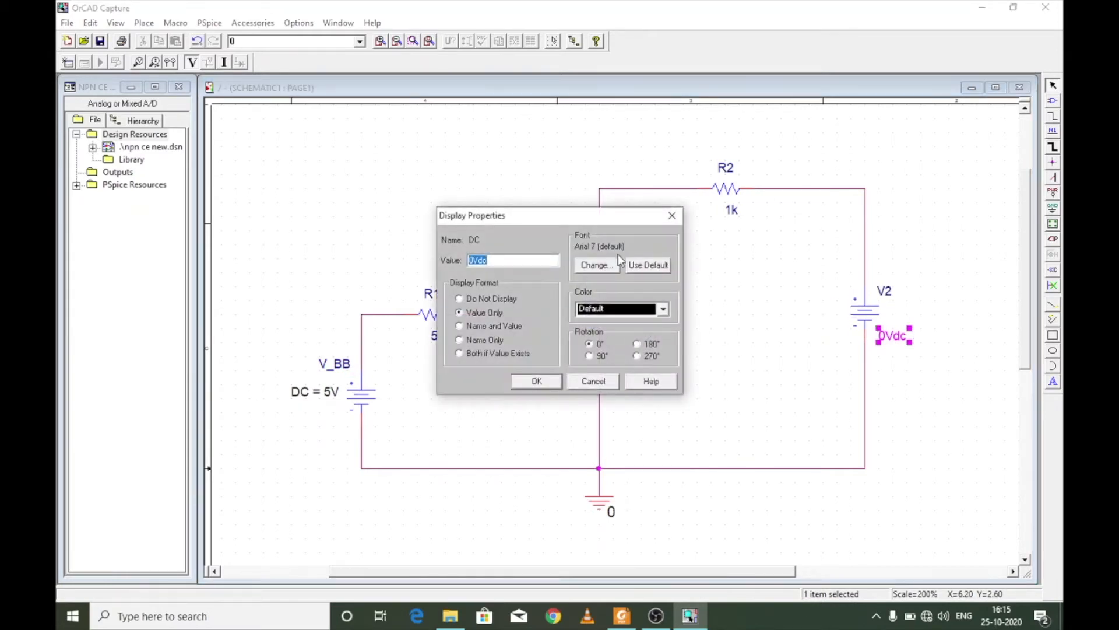
key(Return)
- Rename the collector supply source V2 as V_CC
double_click(890, 291)
text(V_CC)
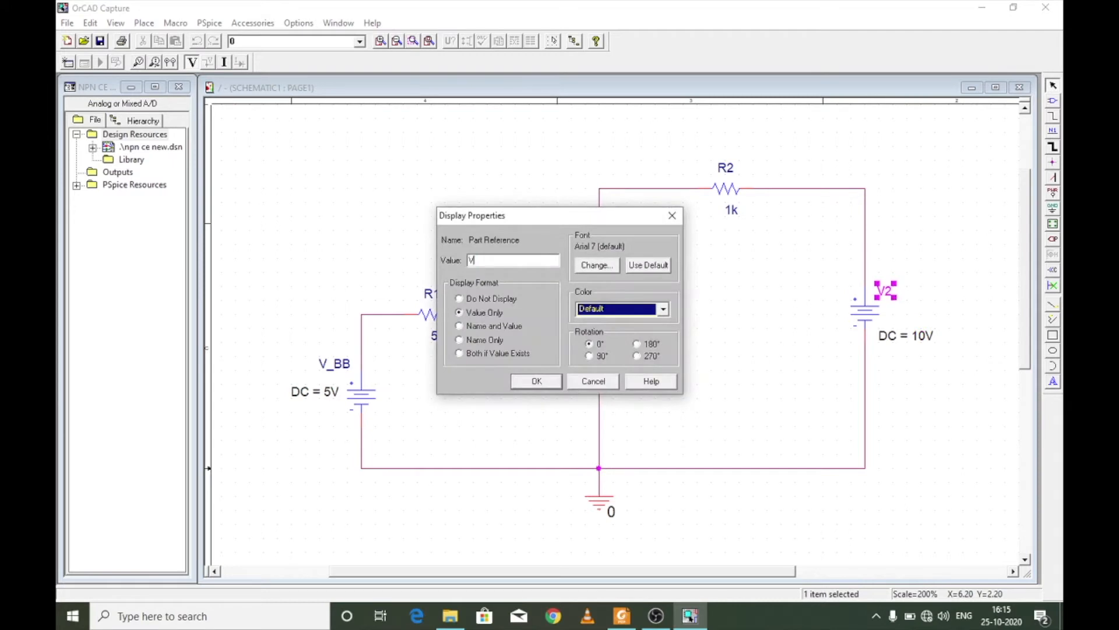
key(Return)
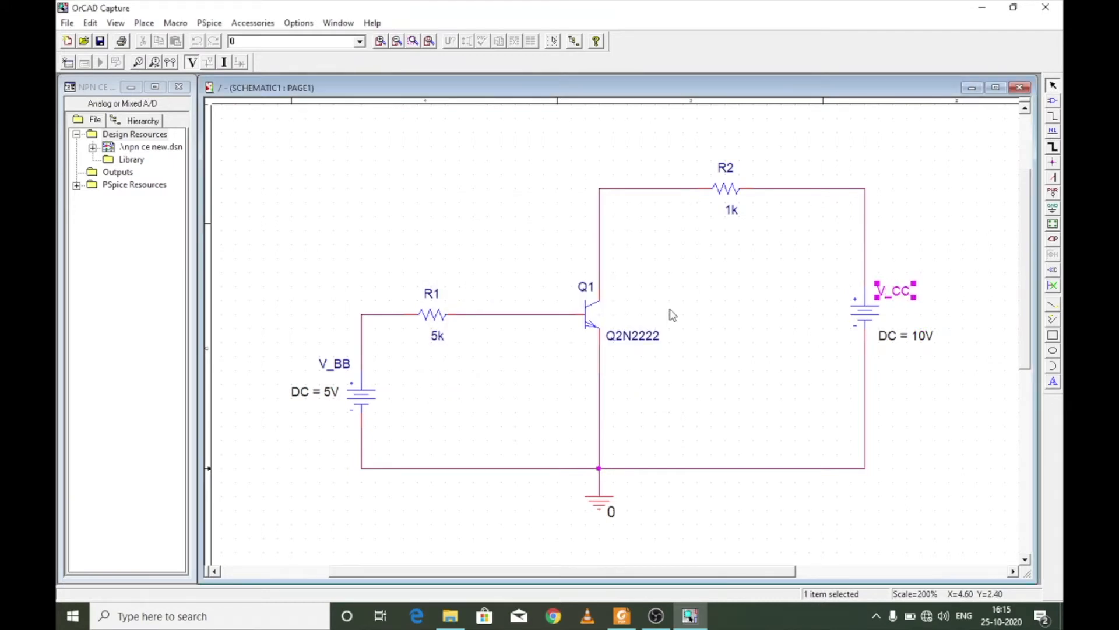
- Switch to pspice.pdf in Foxit Reader and examine the sweep profile settings on the Input Characteristics slide
mouse_move(628, 622)
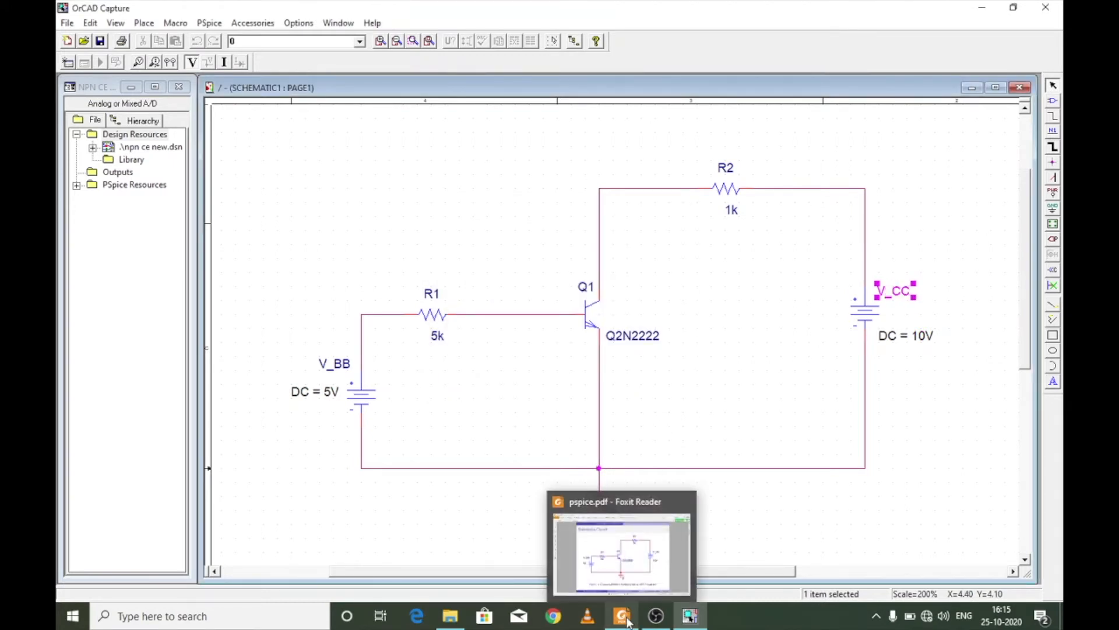
click(647, 573)
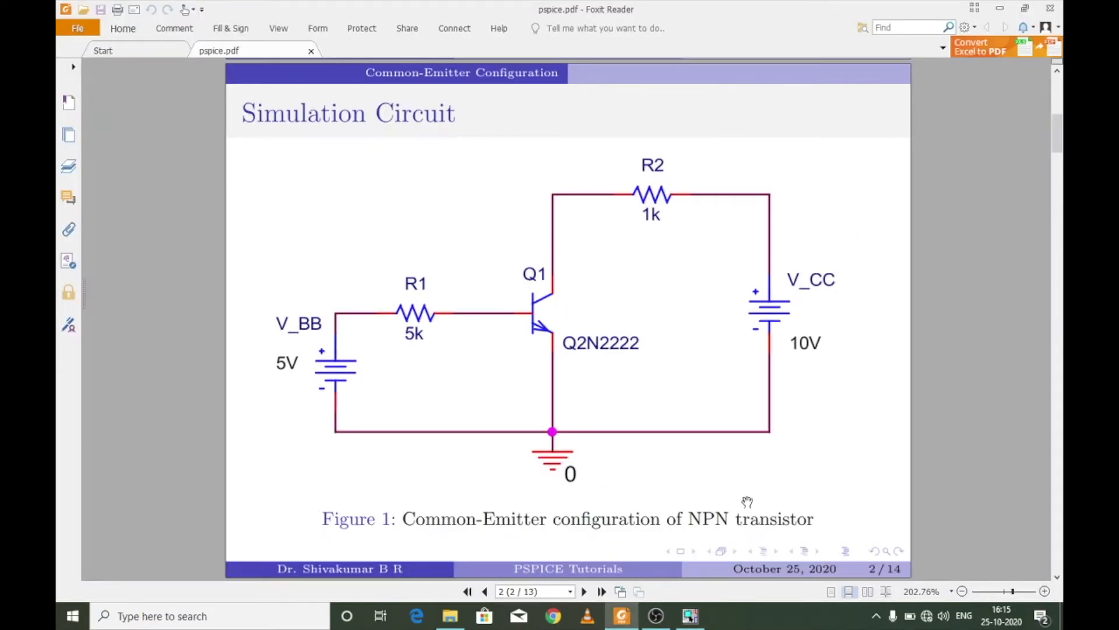
scroll(747, 501, down, 3)
scroll(747, 501, down, 3)
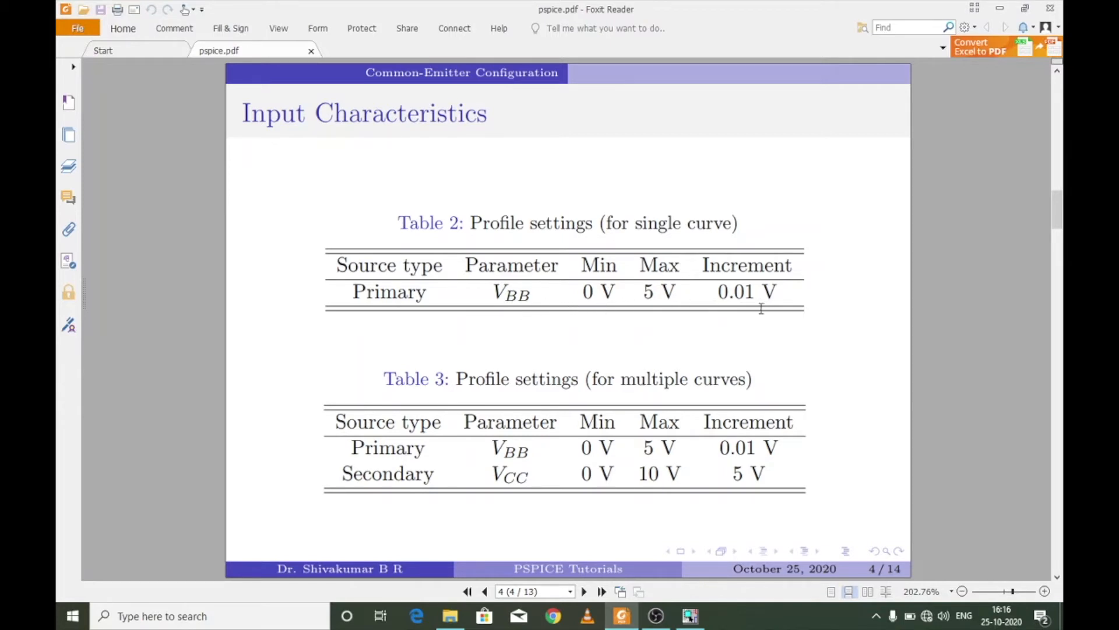
- Return to OrCAD Capture and create a new simulation profile named "npn simulation" without inheriting from another profile
click(690, 616)
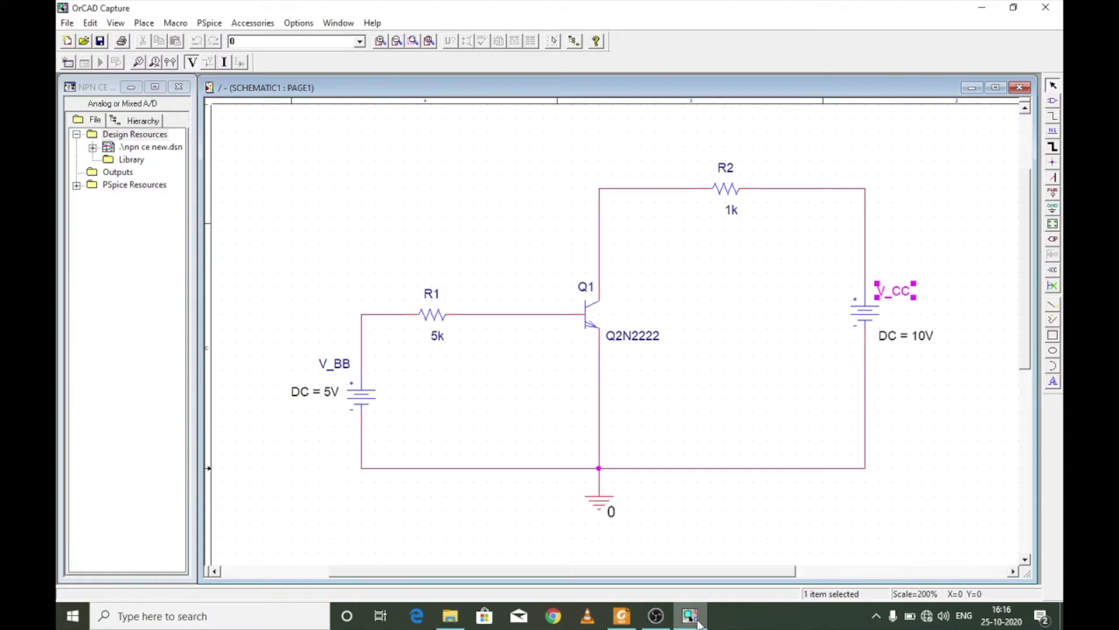
click(212, 23)
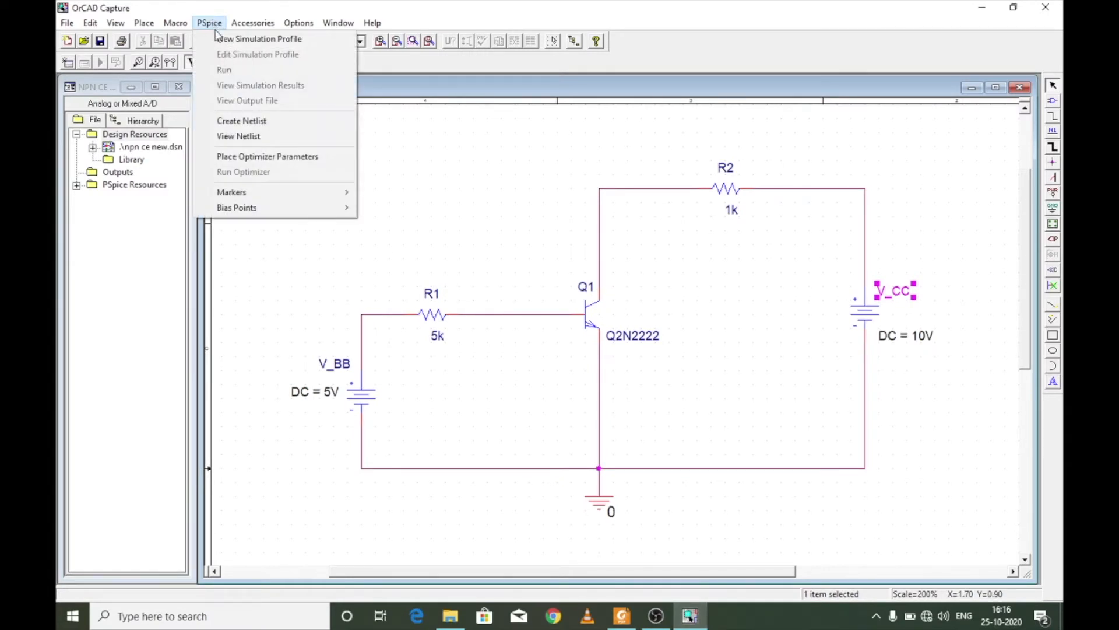
click(220, 40)
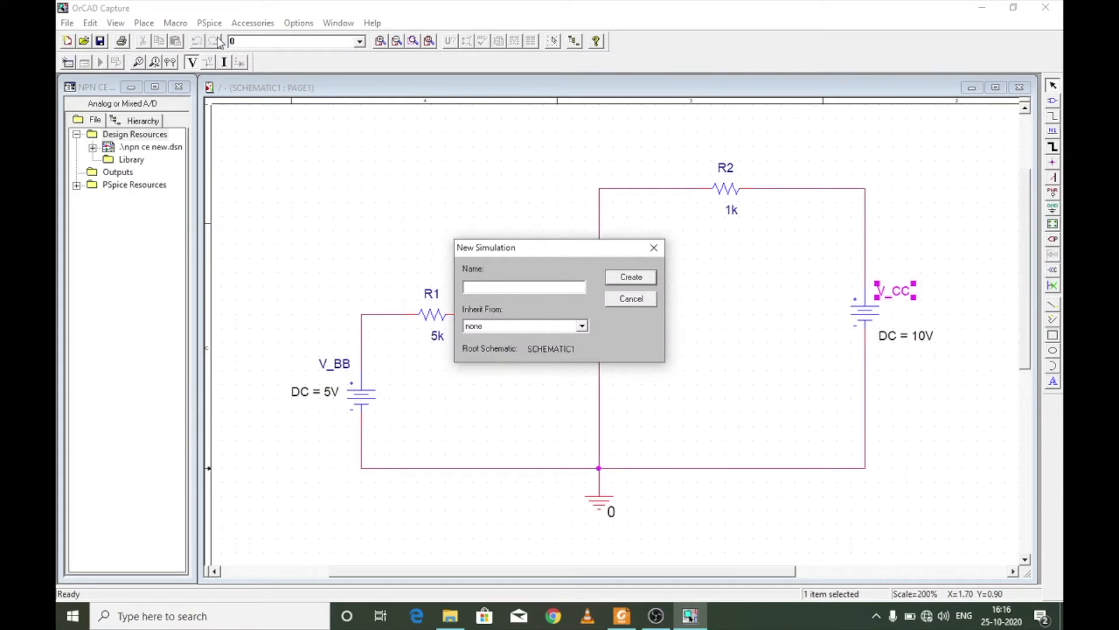
text(npn simulation)
click(645, 282)
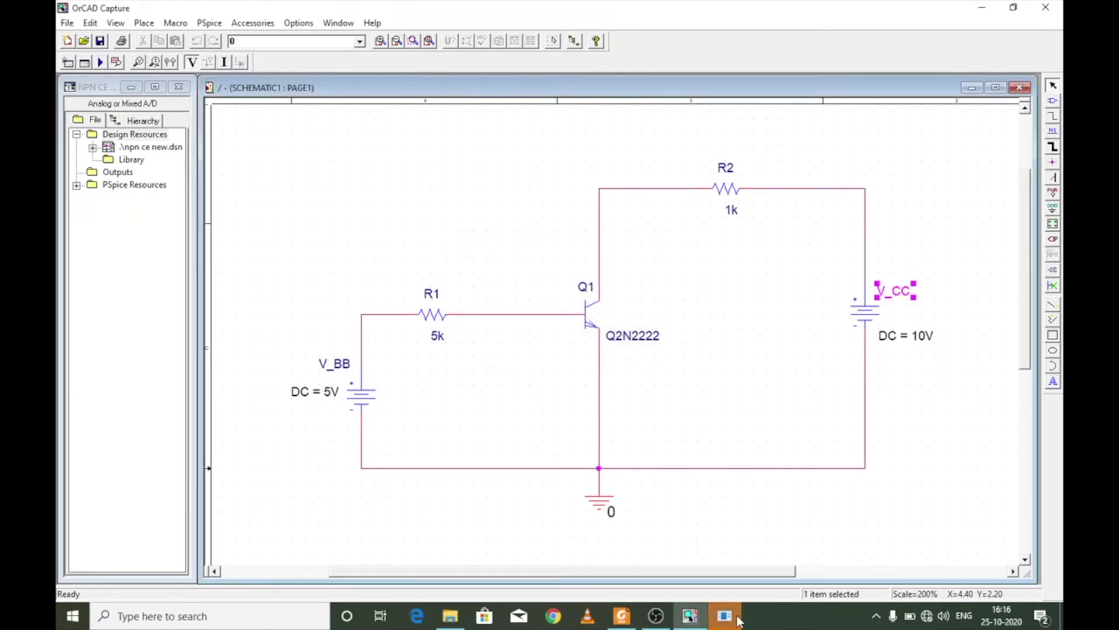
- In the new profile's settings, choose a DC Sweep analysis with voltage source V_BB as the primary sweep variable
click(735, 618)
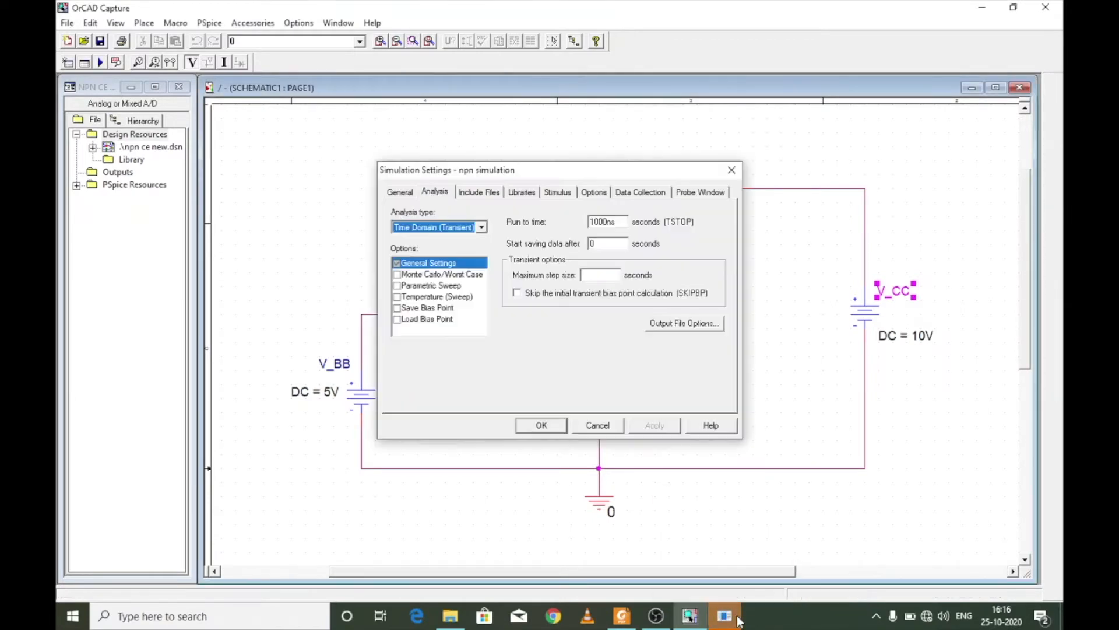
click(440, 229)
click(434, 249)
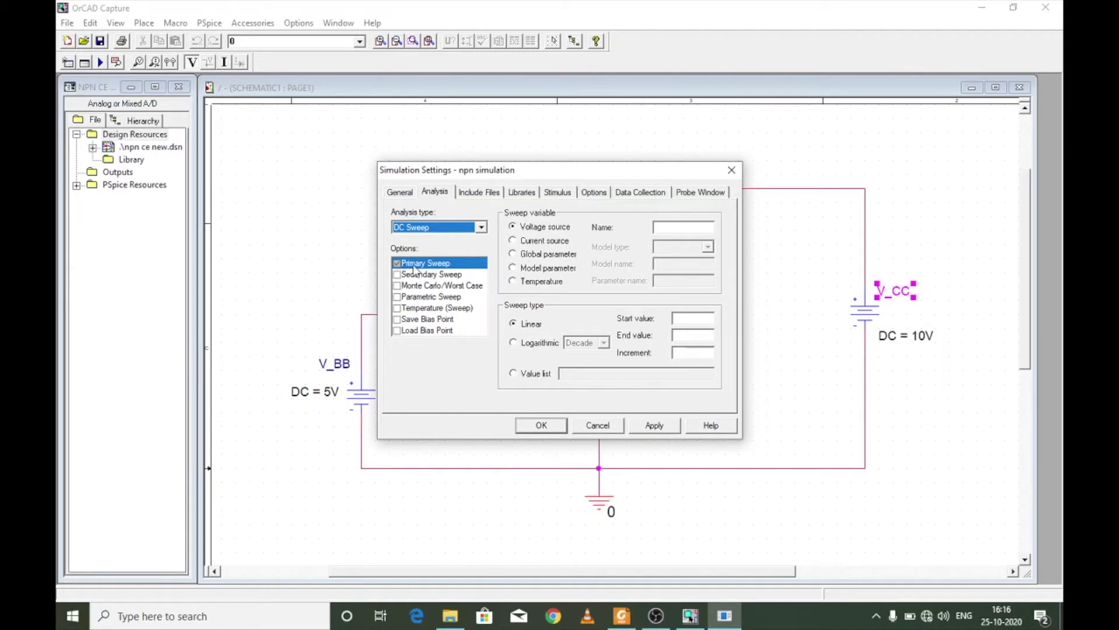
click(538, 225)
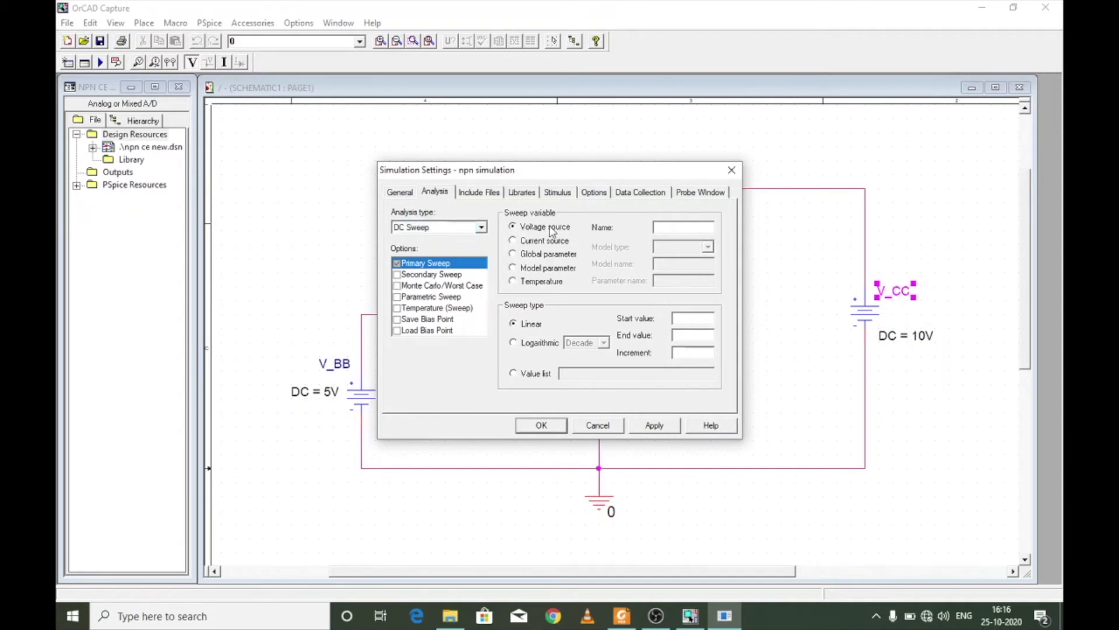
click(681, 227)
text(V_BB)
- Set the linear sweep to start at 0, end at 5 and increment by 0.01, and apply the simulation settings
click(700, 317)
text(0)
text(5)
click(697, 349)
text(0.01)
click(542, 425)
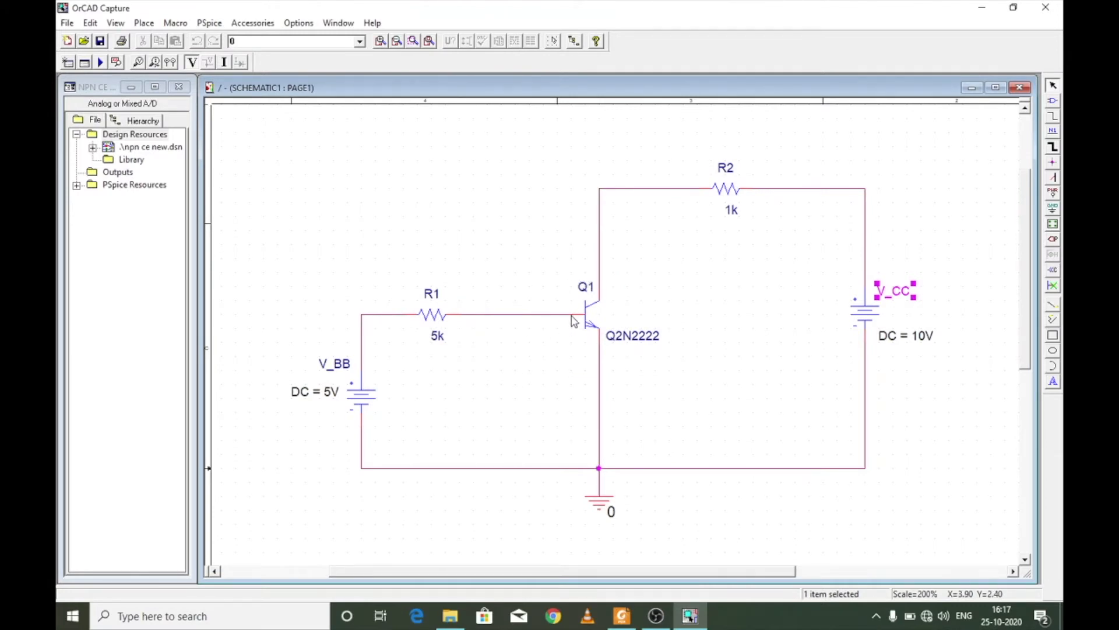
- Place a current marker on the base pin of transistor Q1
click(155, 63)
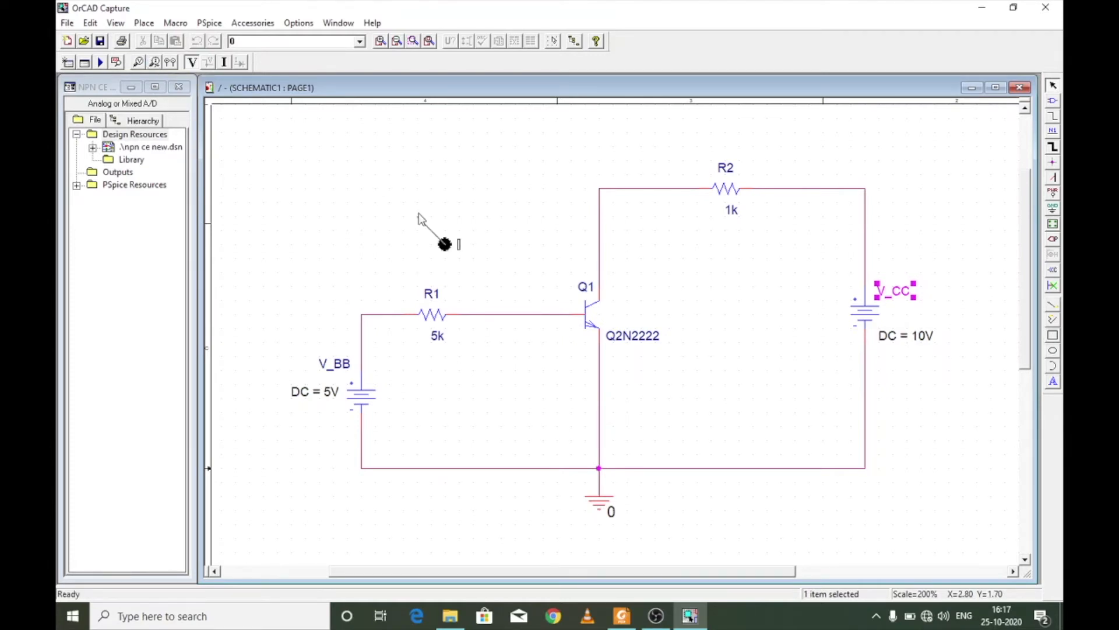
click(570, 311)
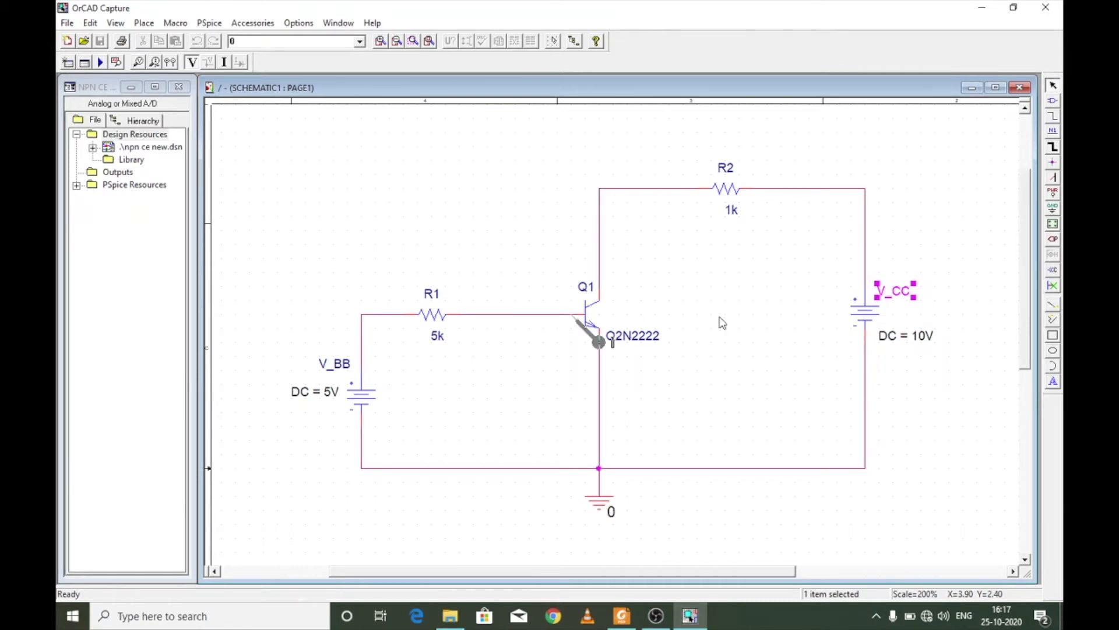
click(499, 316)
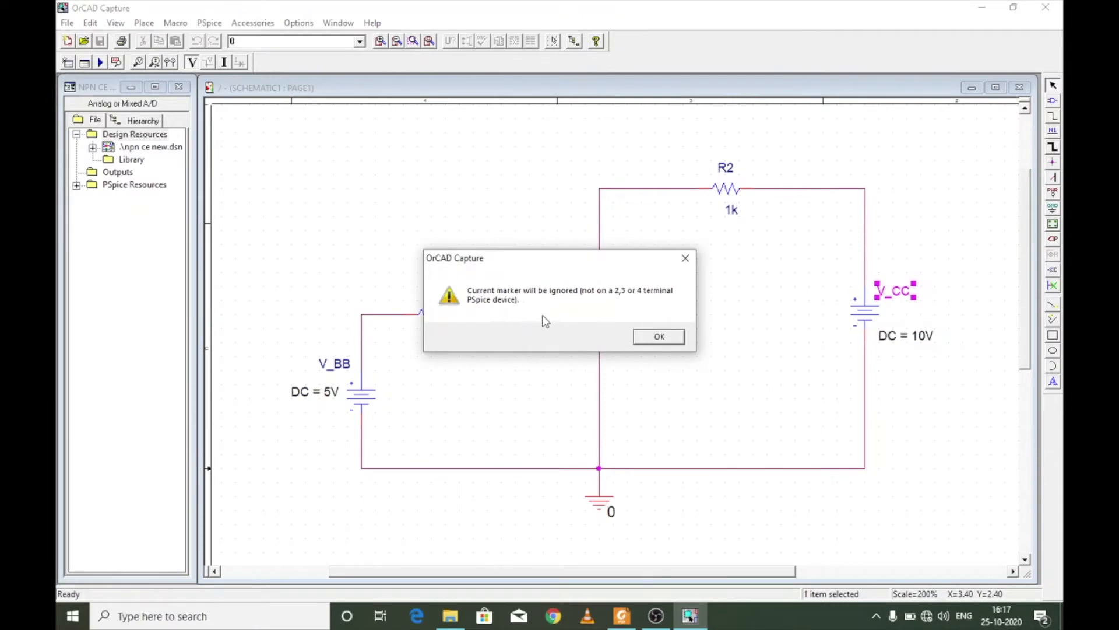
click(668, 342)
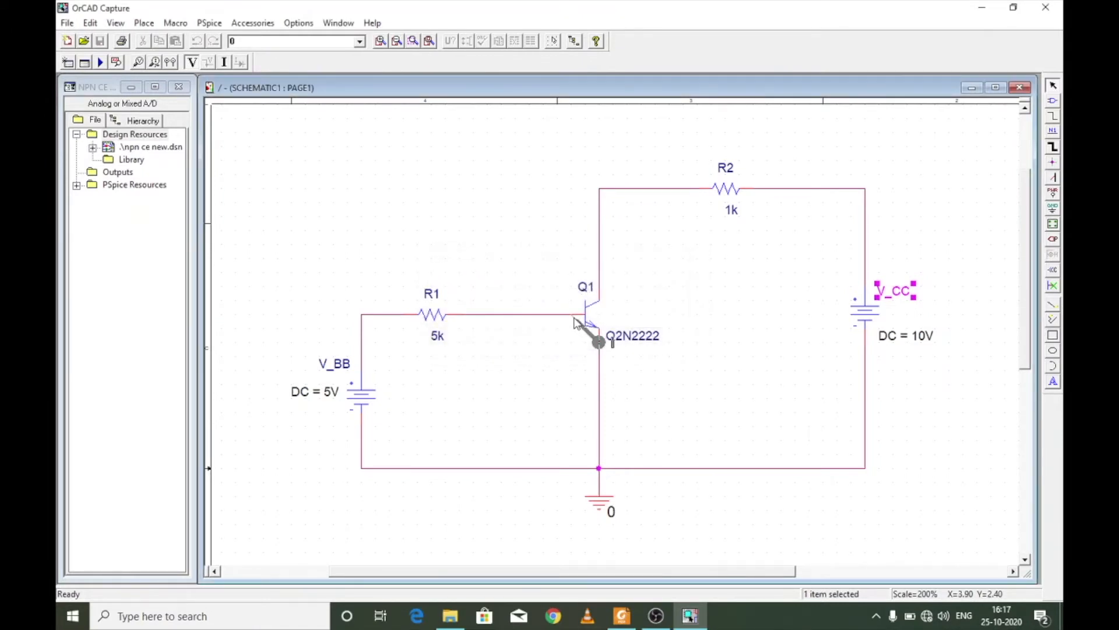
key(Escape)
- Run the PSpice simulation for the active profile and switch to the PSpice A/D results window
click(104, 65)
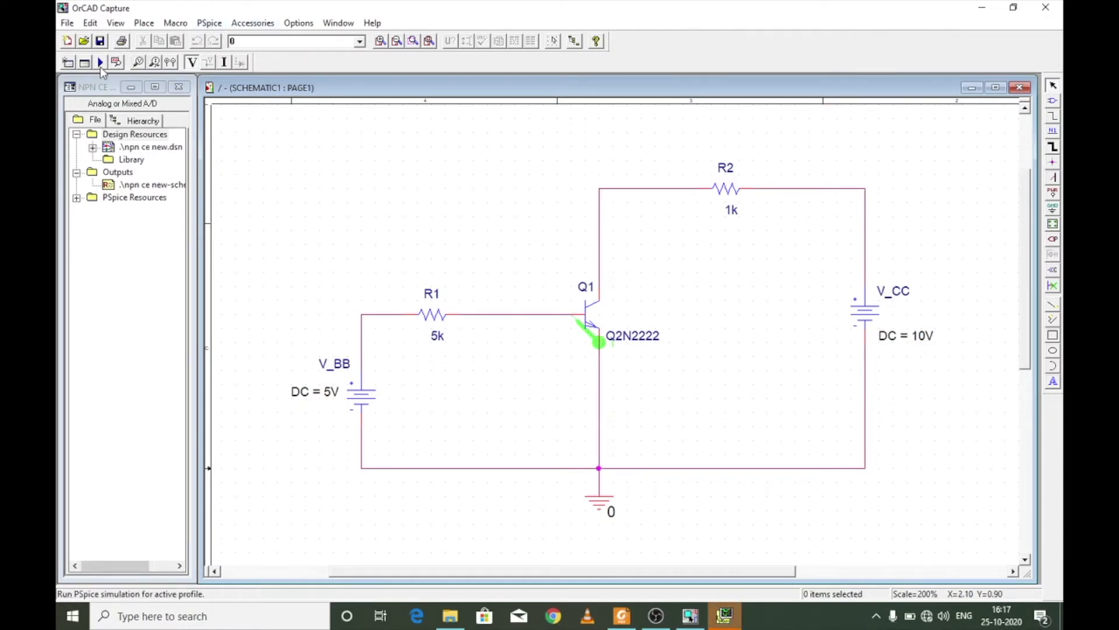
click(209, 22)
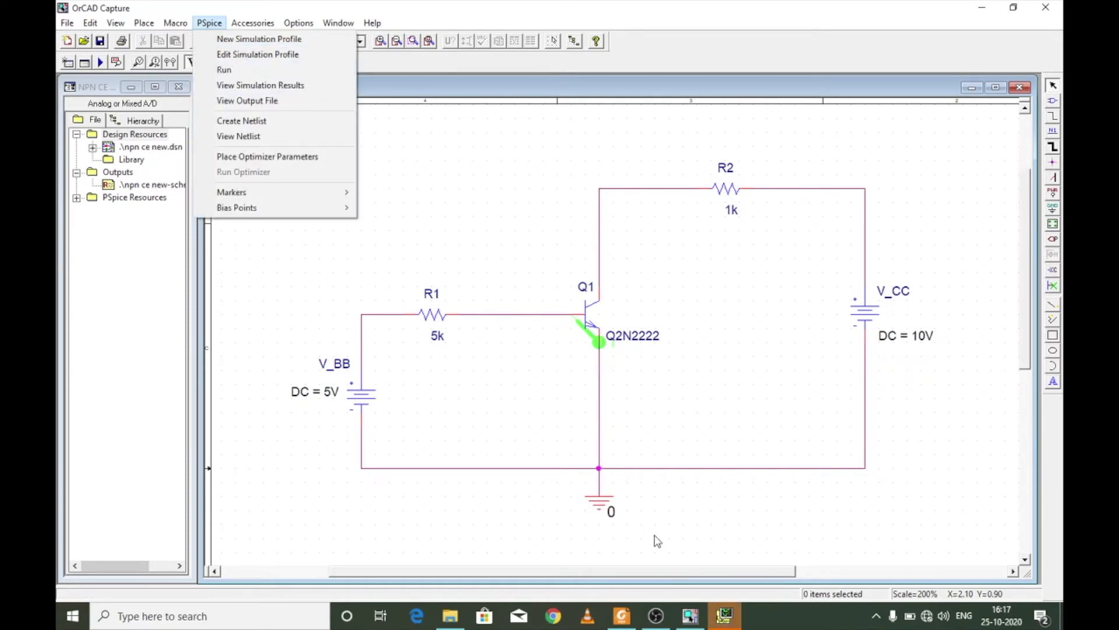
click(740, 619)
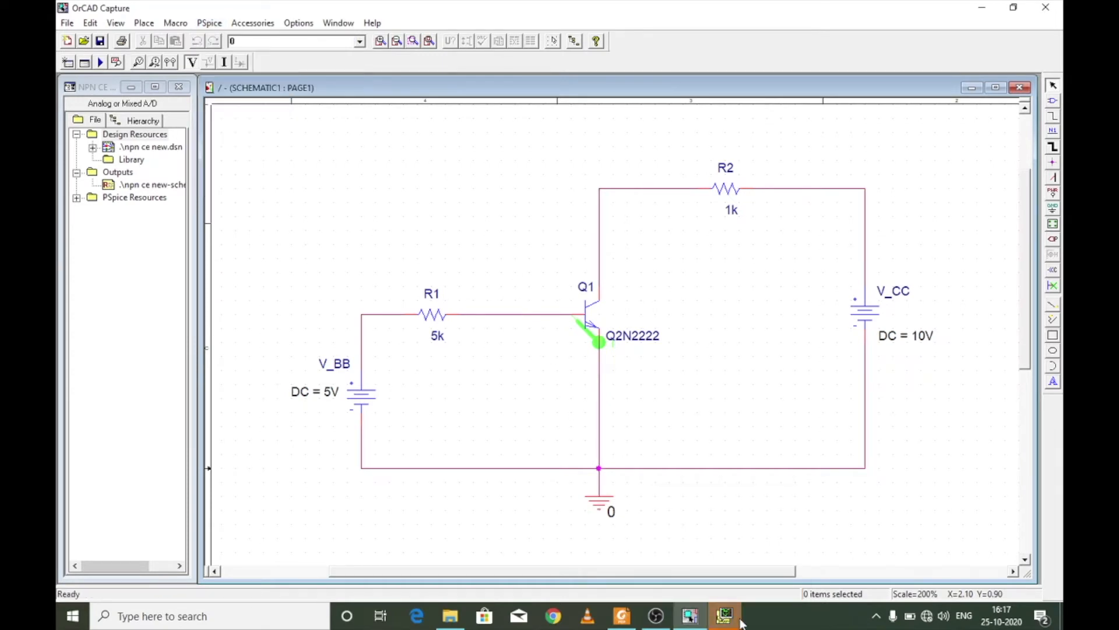
click(729, 617)
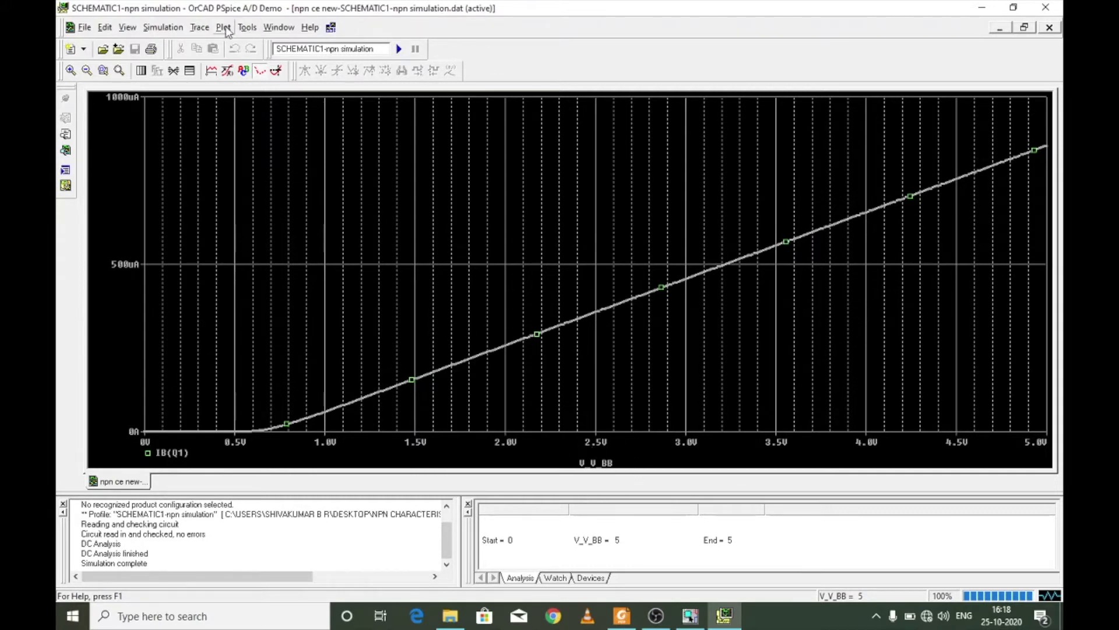
- Change the plot's X axis variable to the base voltage V(Q1:b)
click(226, 30)
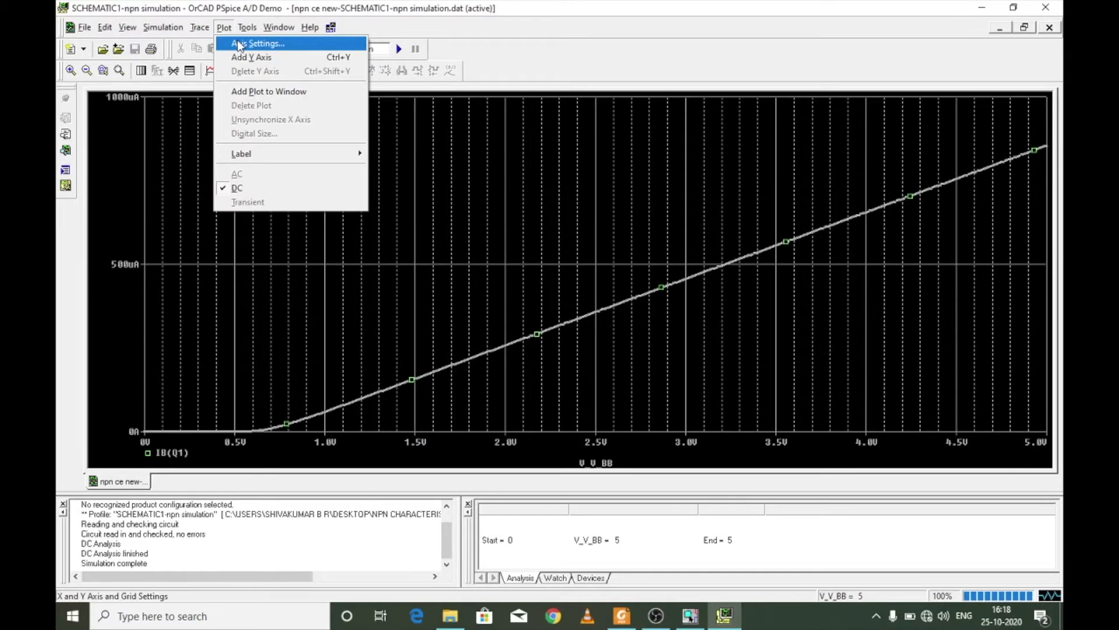
click(239, 44)
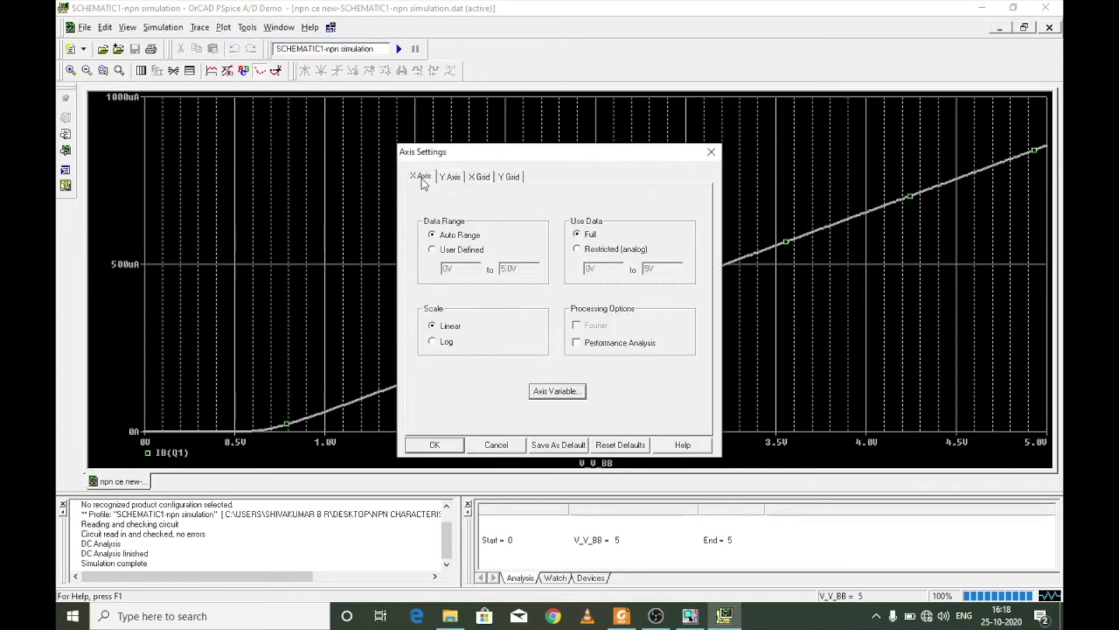
click(562, 391)
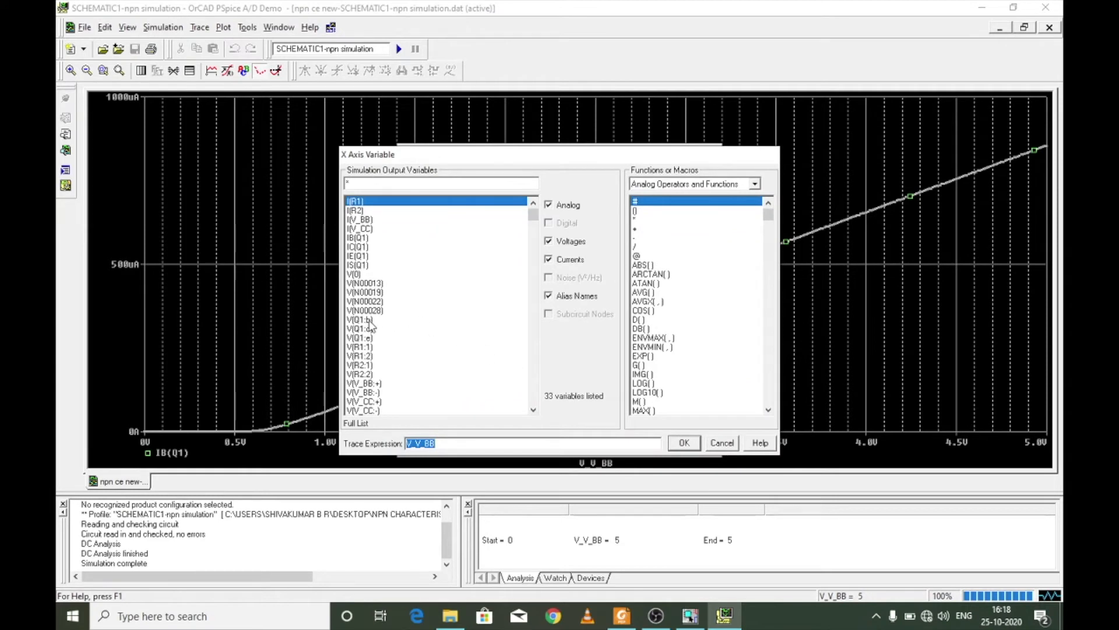
click(369, 321)
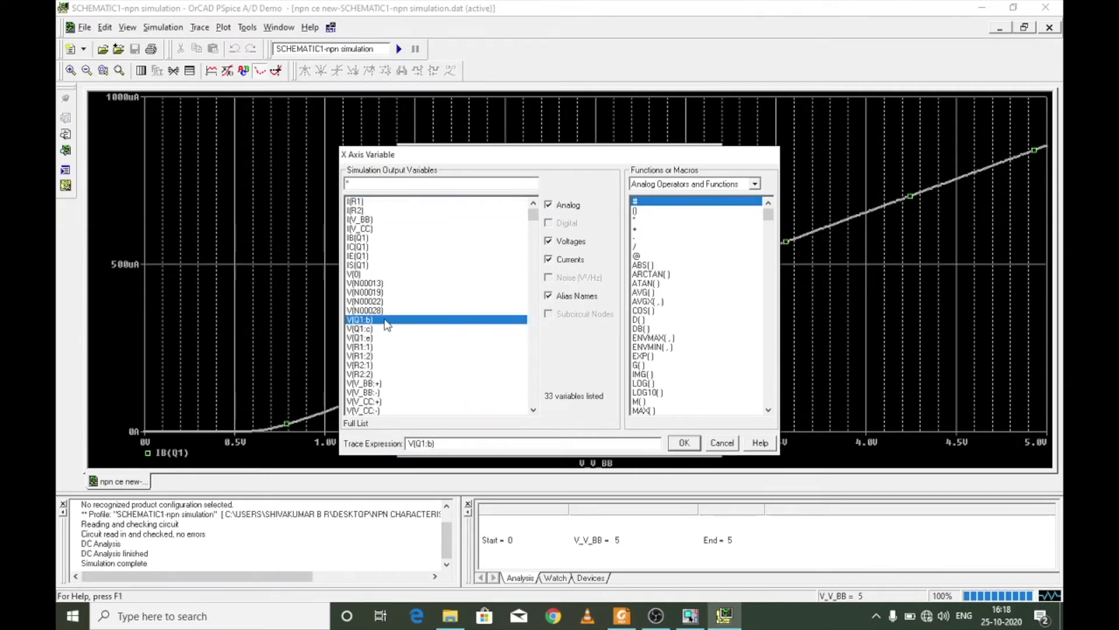
click(684, 443)
click(452, 442)
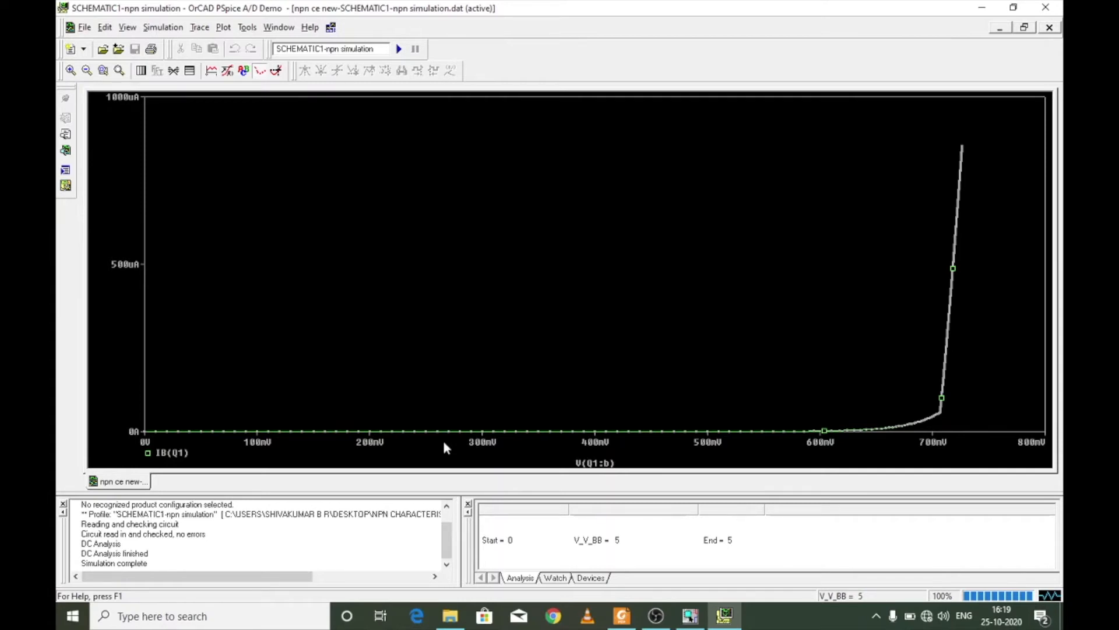
- Switch to the reference PDF in Foxit Reader and review the simulation circuit and the input-characteristics profile settings for multiple curves
click(618, 618)
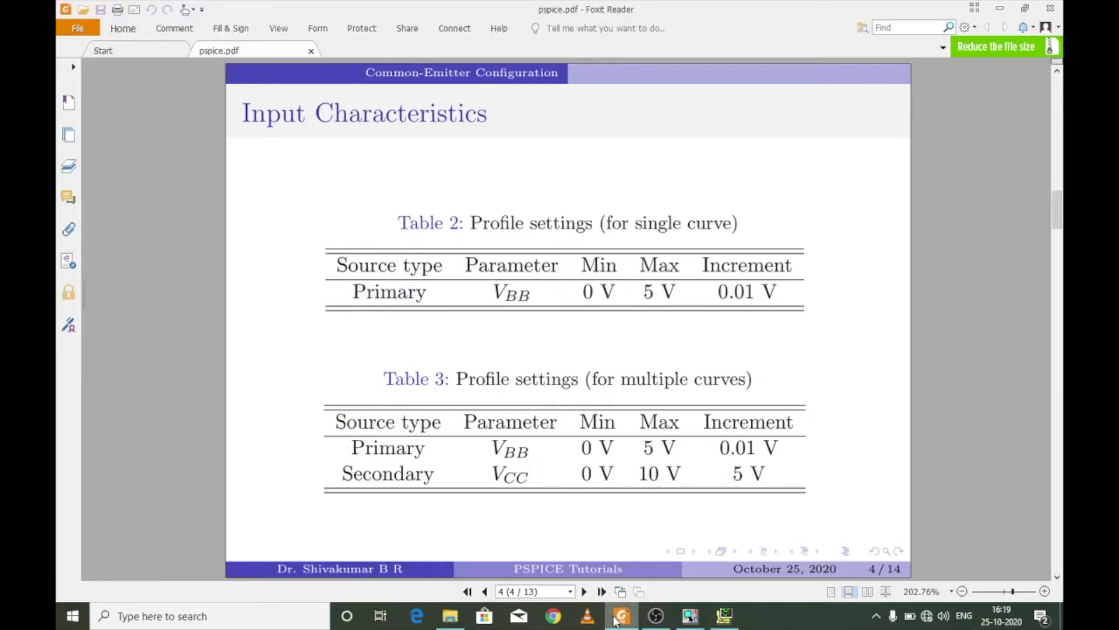
key(Left)
key(Left)
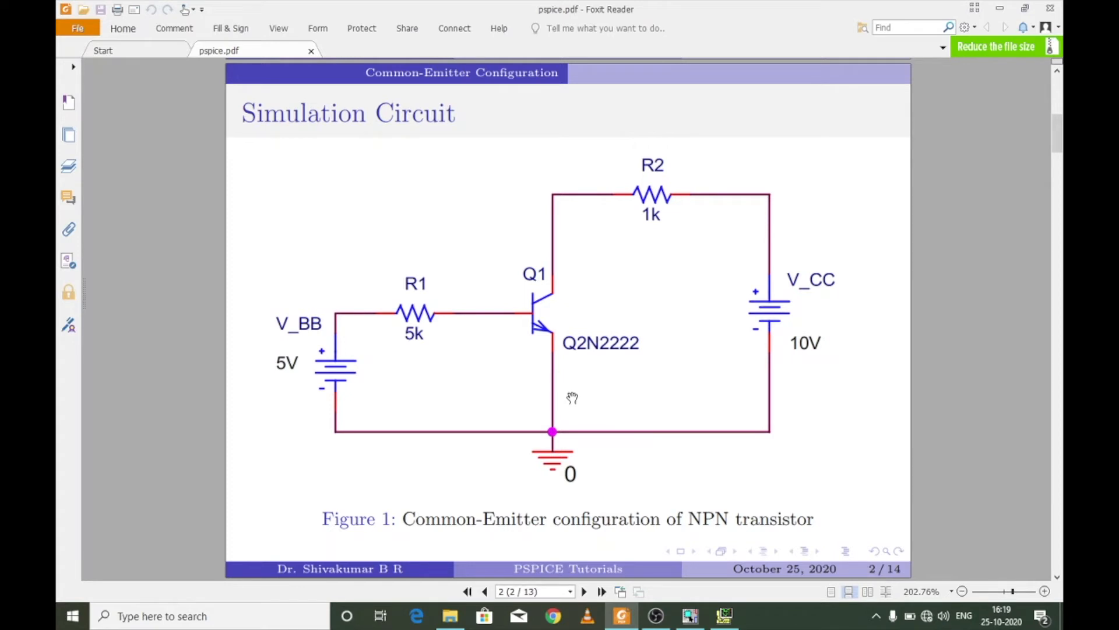
mouse_move(724, 616)
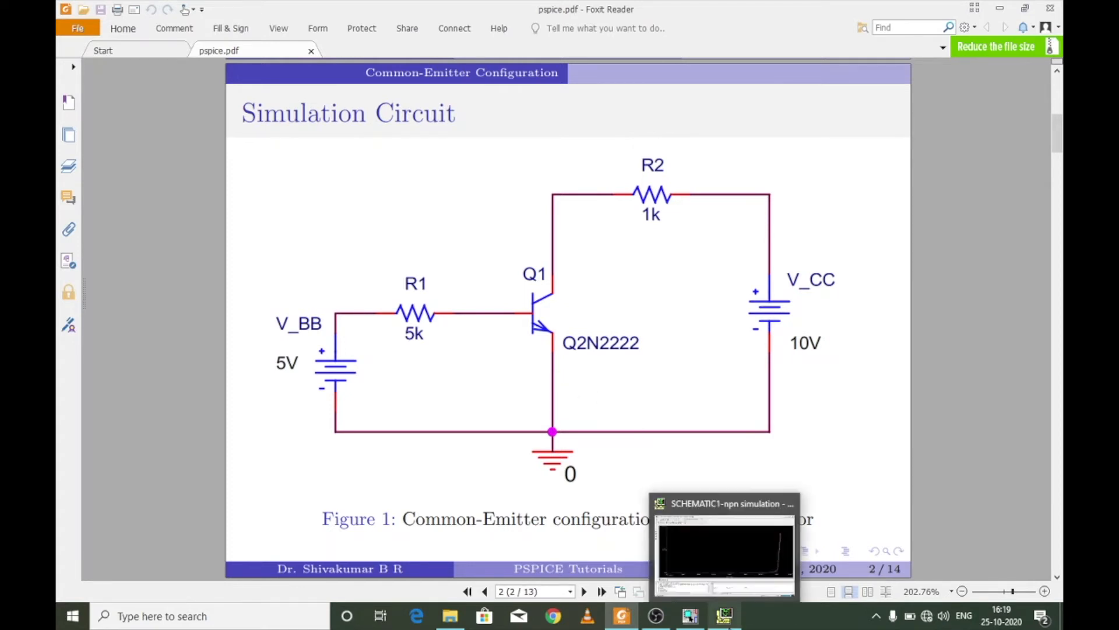
click(724, 551)
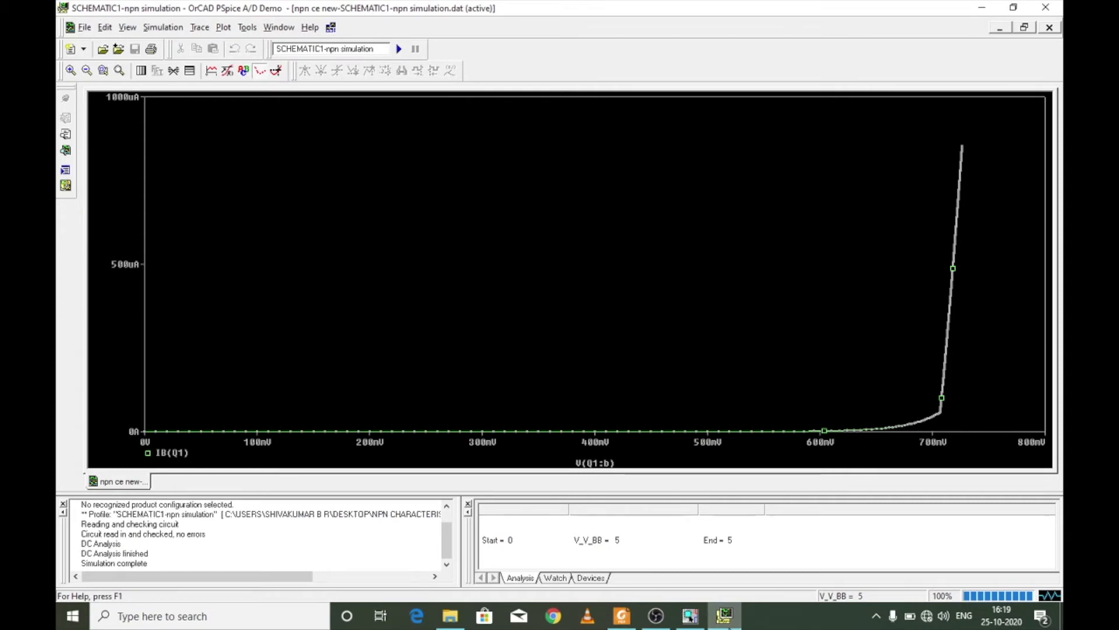
click(624, 613)
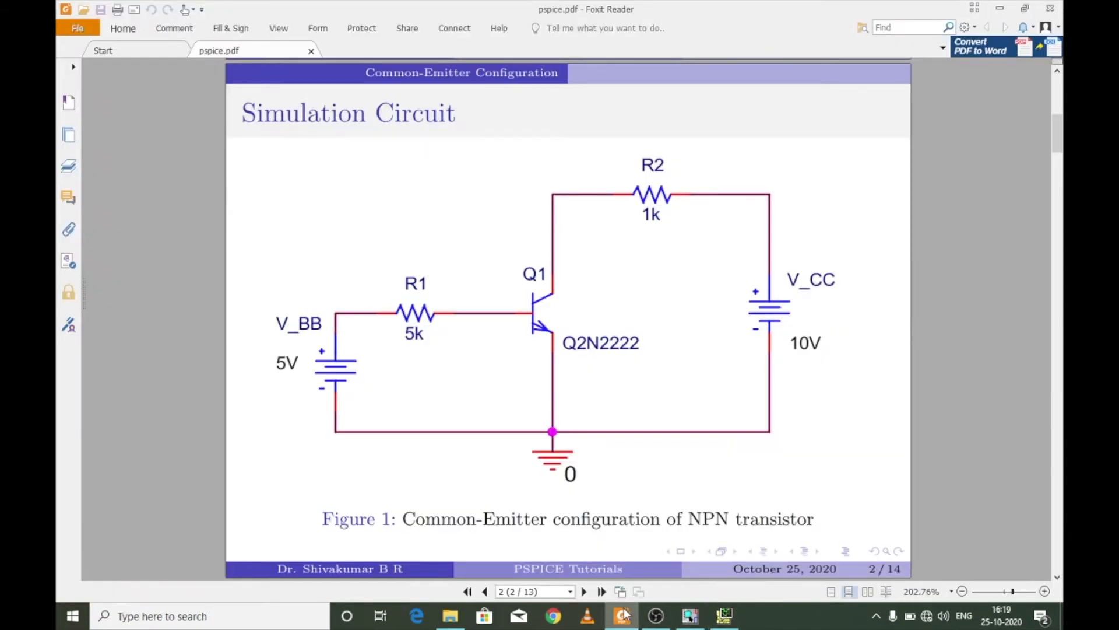
key(Page_Down)
key(Page_Down)
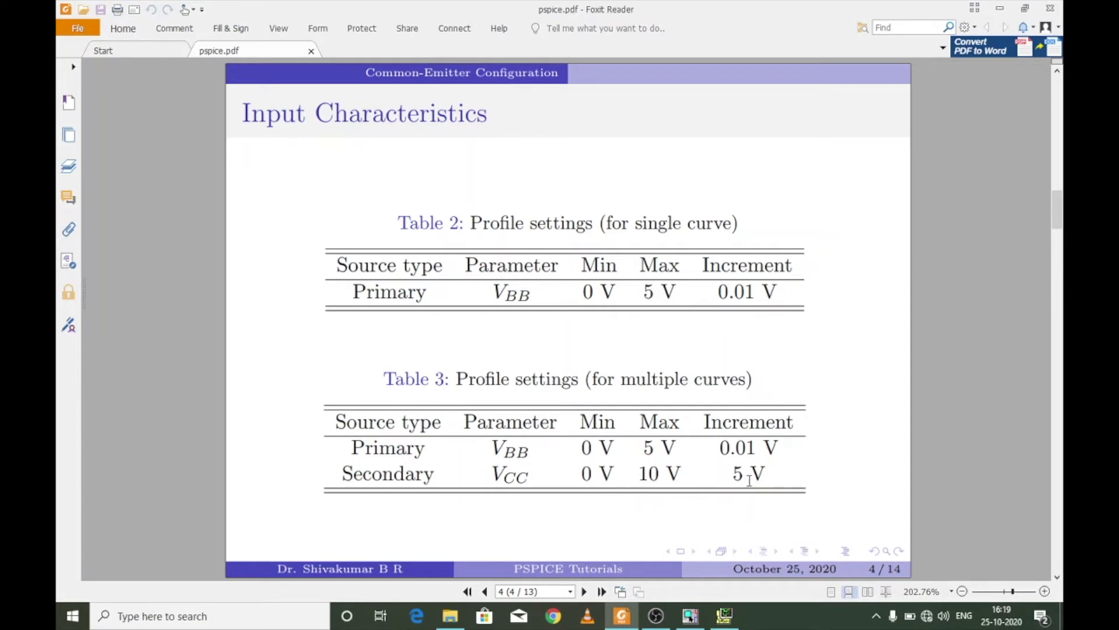
- Return to PSpice A/D and edit the simulation profile, enabling a secondary sweep of the voltage source V_CC
click(724, 615)
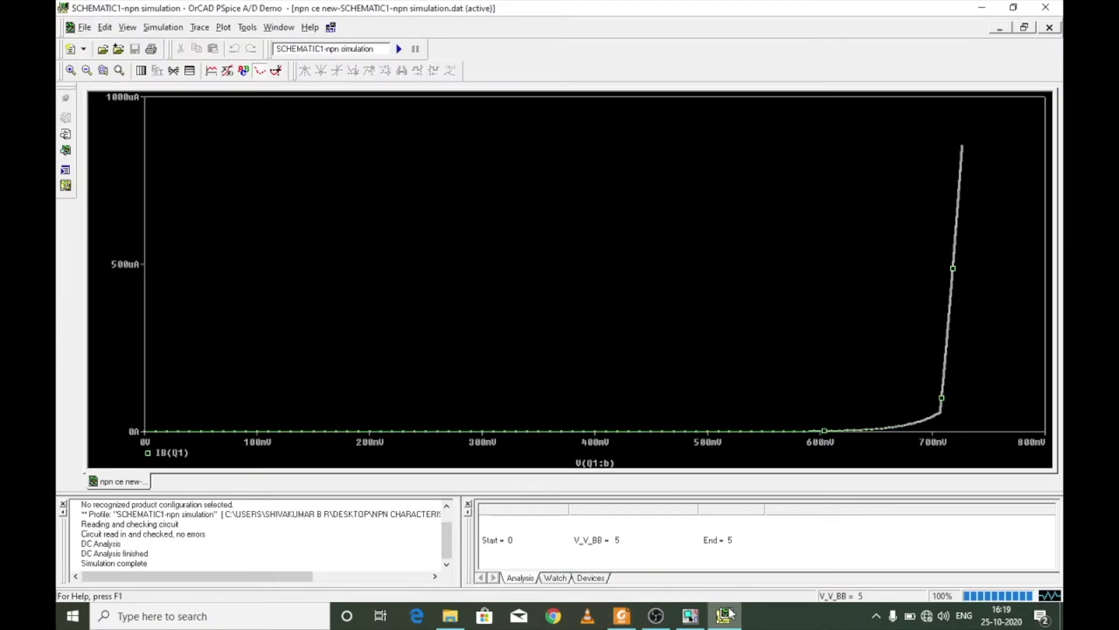
click(168, 28)
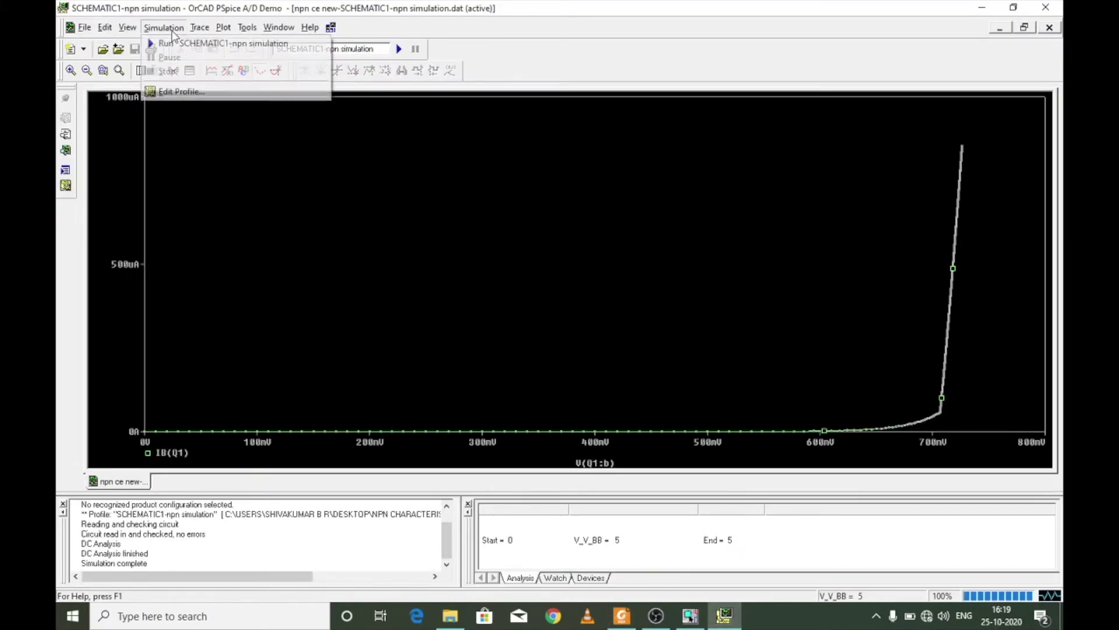
click(195, 91)
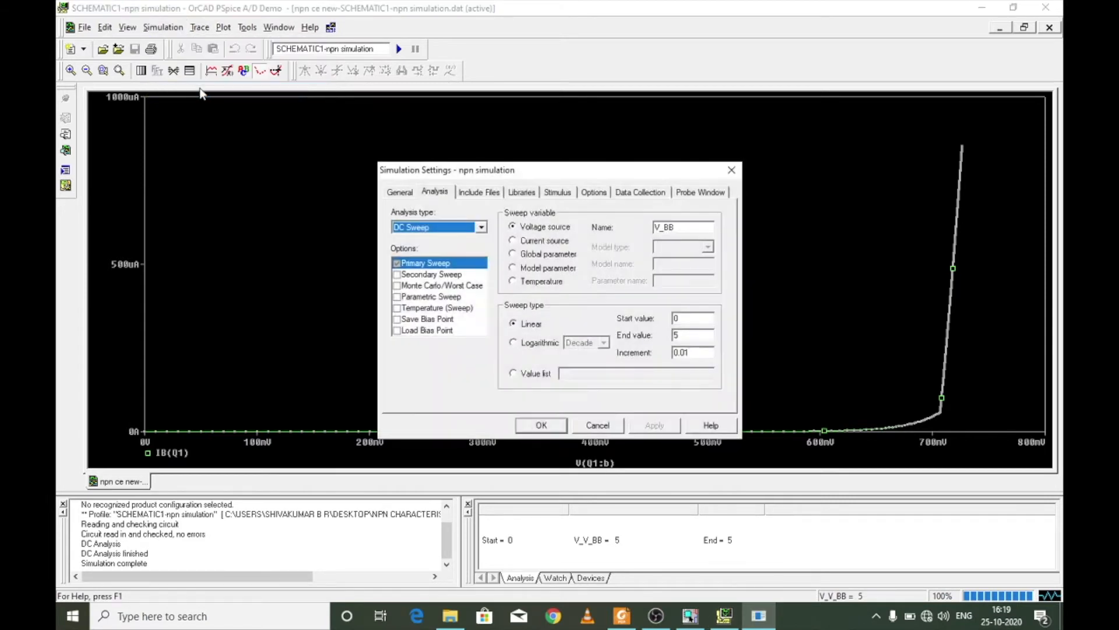
click(398, 276)
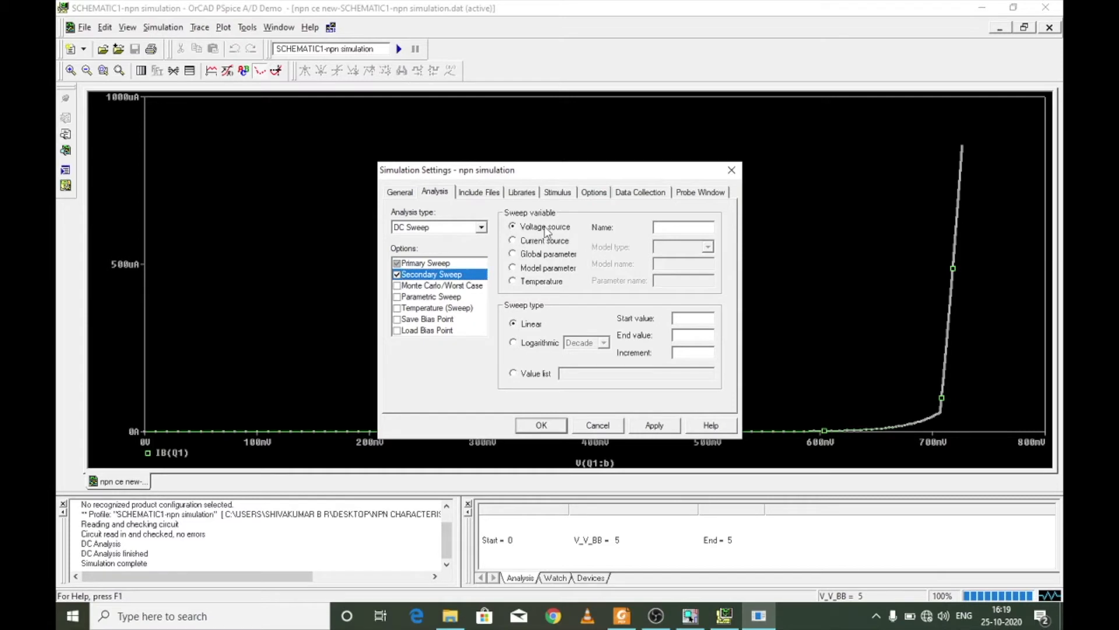
click(660, 227)
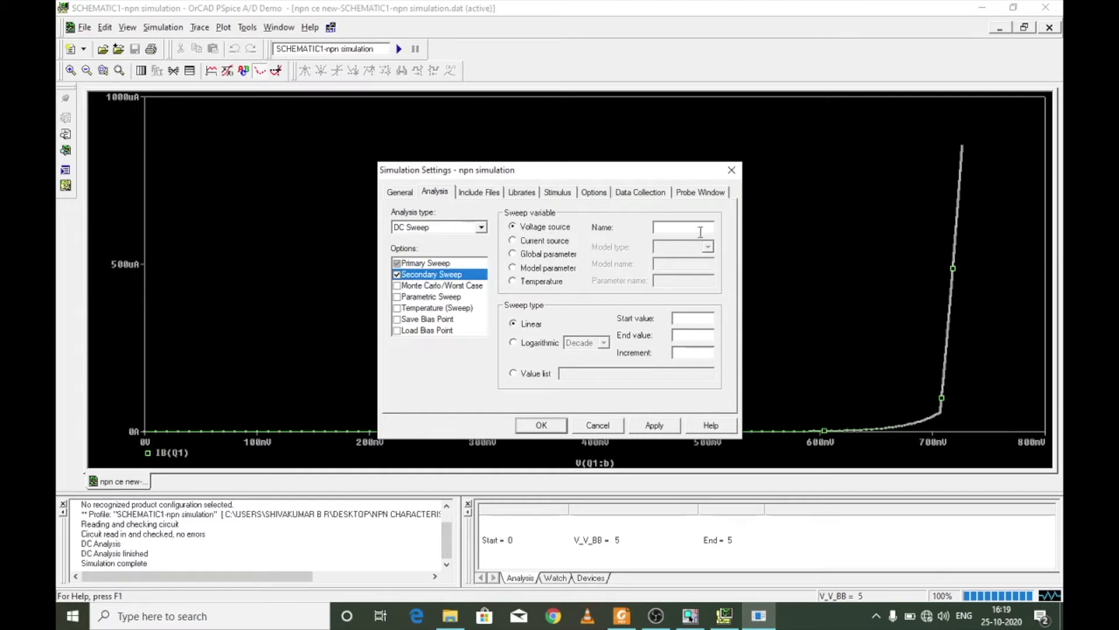
text(V_CC)
- Set the secondary linear sweep to start at 0, end at 10 and increment by 5, and apply the simulation settings
click(696, 317)
text(0)
click(699, 336)
text(10)
click(695, 354)
text(5)
click(663, 424)
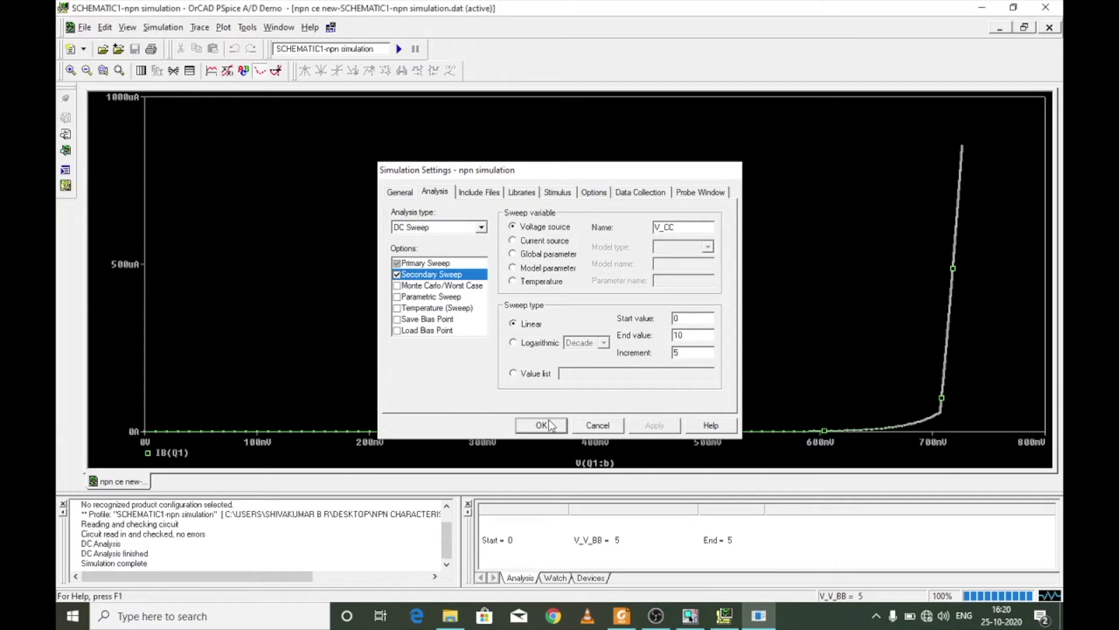
click(548, 420)
- Rerun the simulation and change the plot's X axis variable to the base voltage V(Q1:b)
click(399, 49)
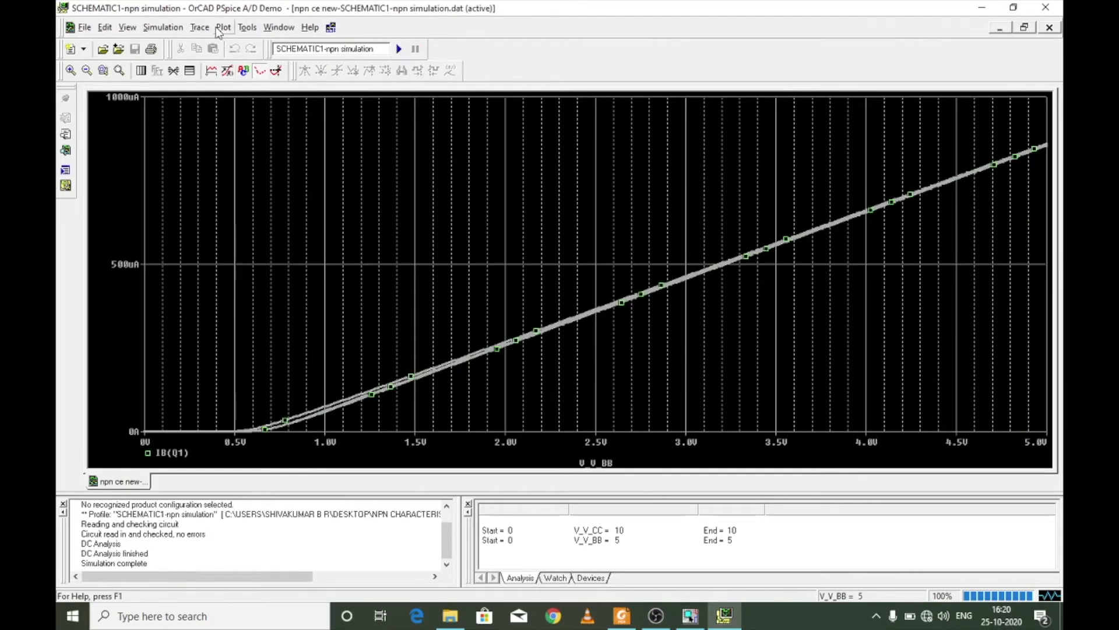
click(223, 28)
click(256, 43)
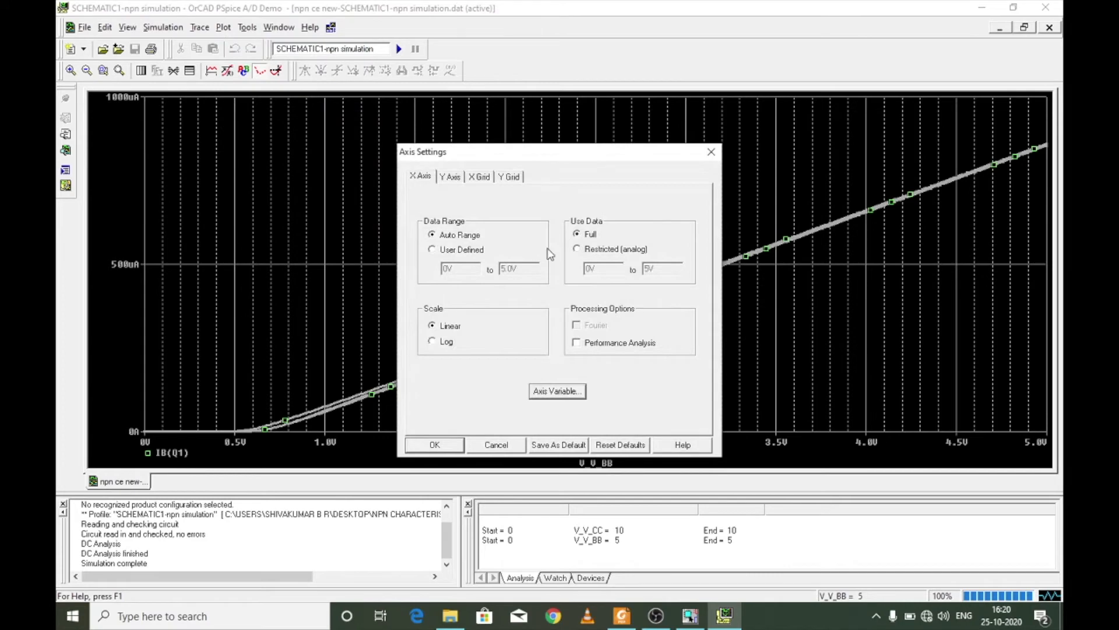
click(560, 391)
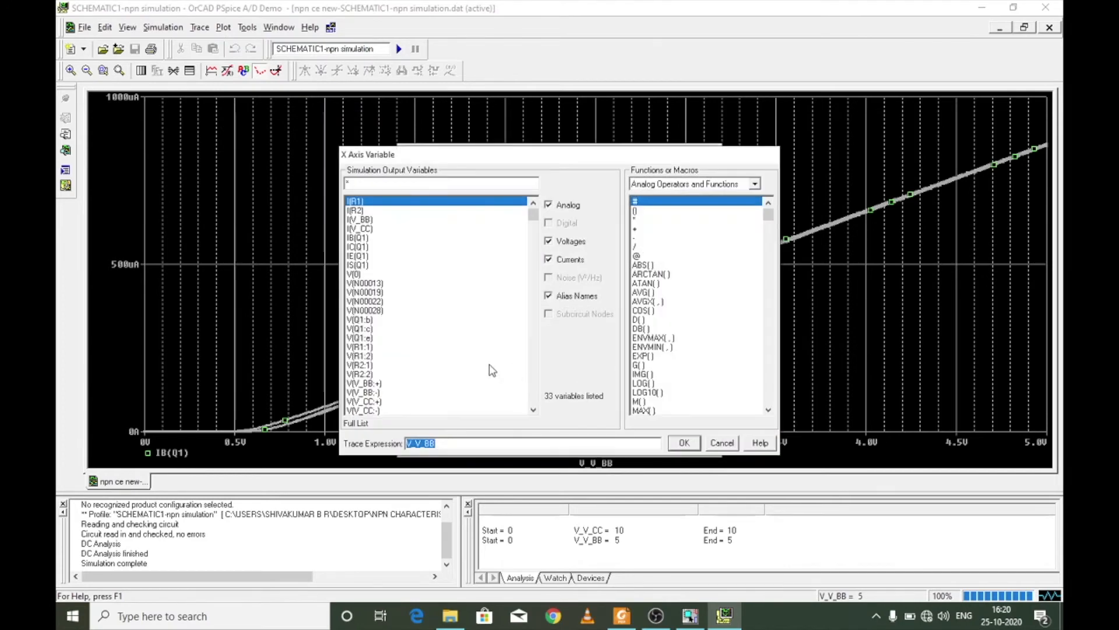
double_click(366, 320)
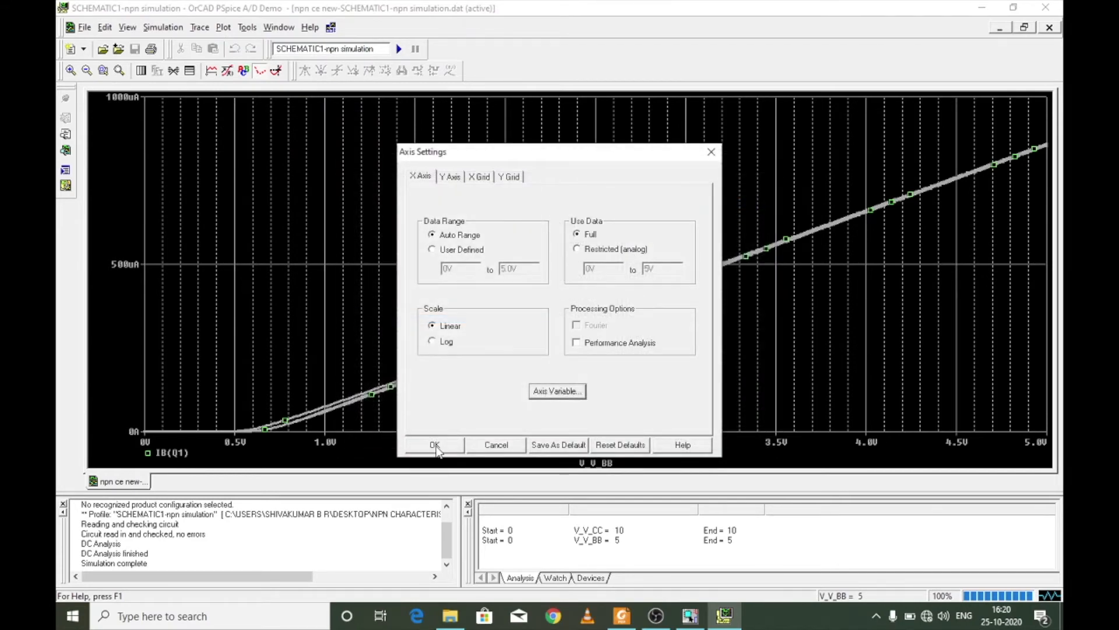
click(434, 443)
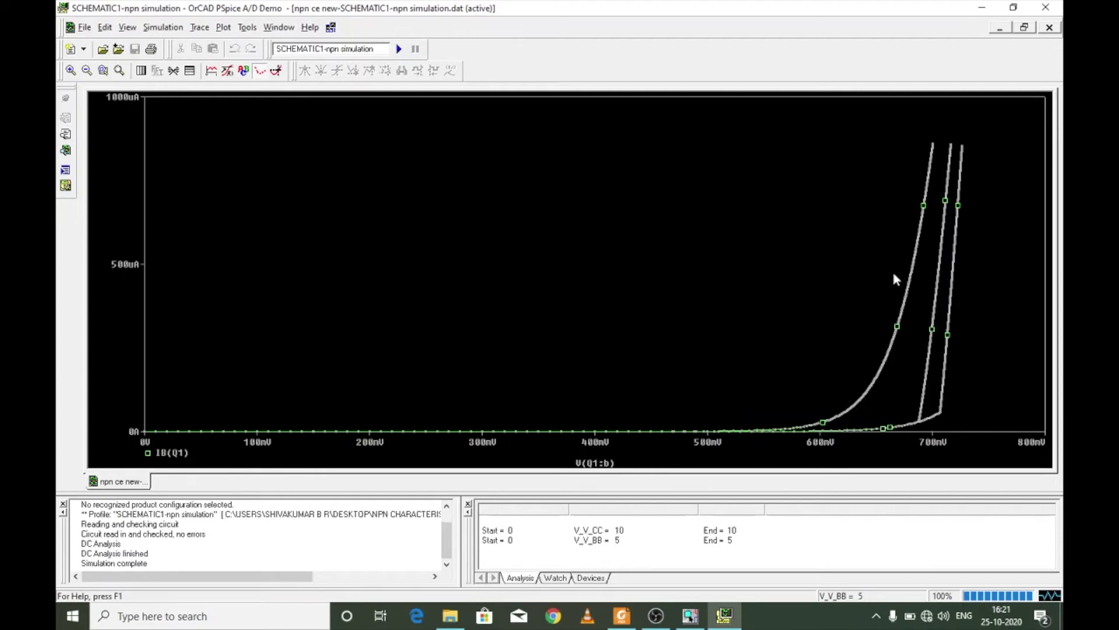
- Switch to the reference PDF in Foxit Reader and review the common-emitter simulation circuit in Figure 1
click(621, 615)
scroll(558, 468, up, 2)
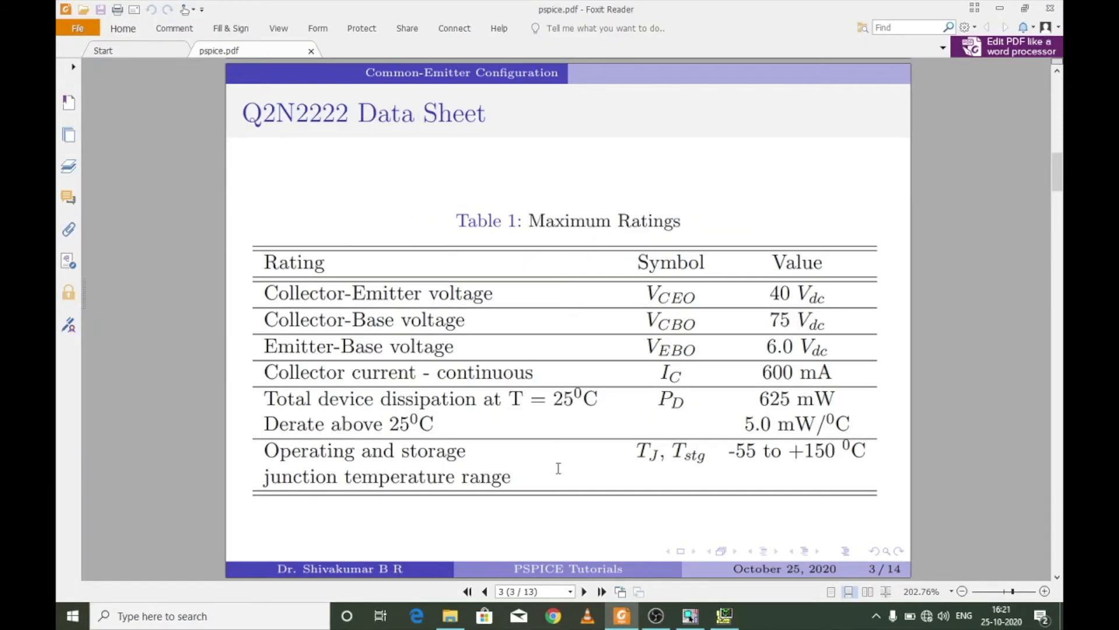
scroll(557, 468, up, 2)
scroll(558, 468, down, 1)
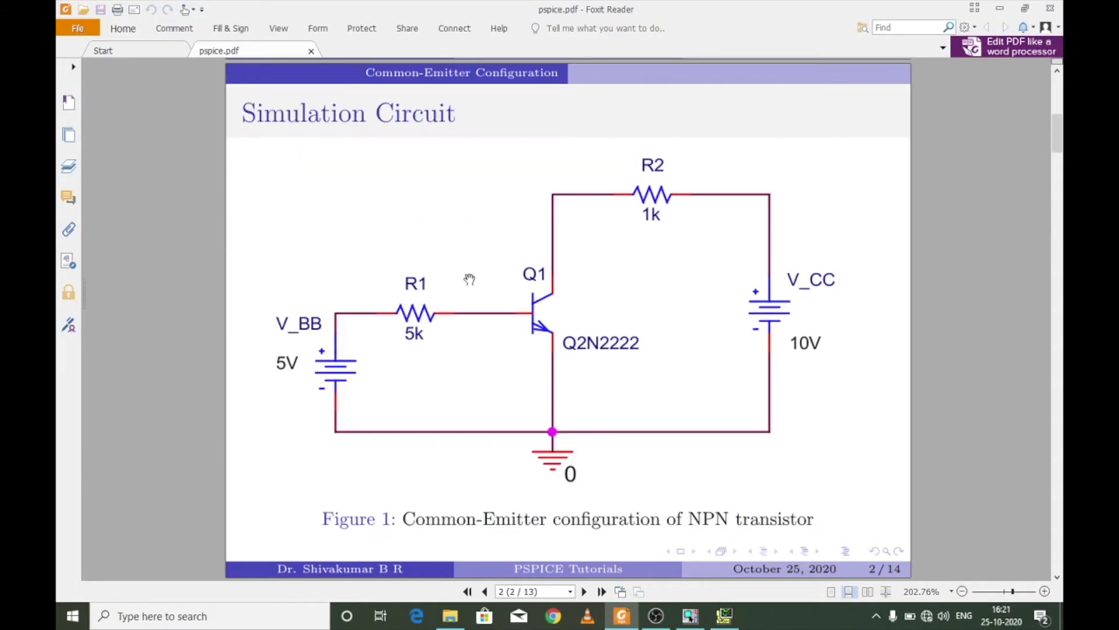
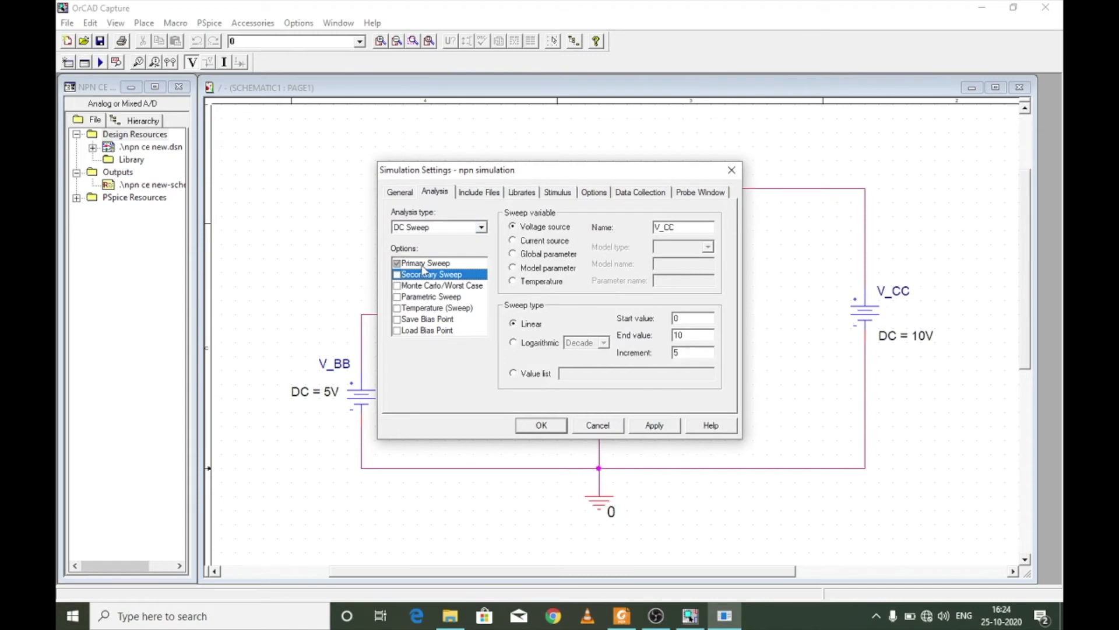
- Make V_CC the voltage source of the primary sweep and set its end value to 10
click(690, 227)
key(BackSpace)
text(C)
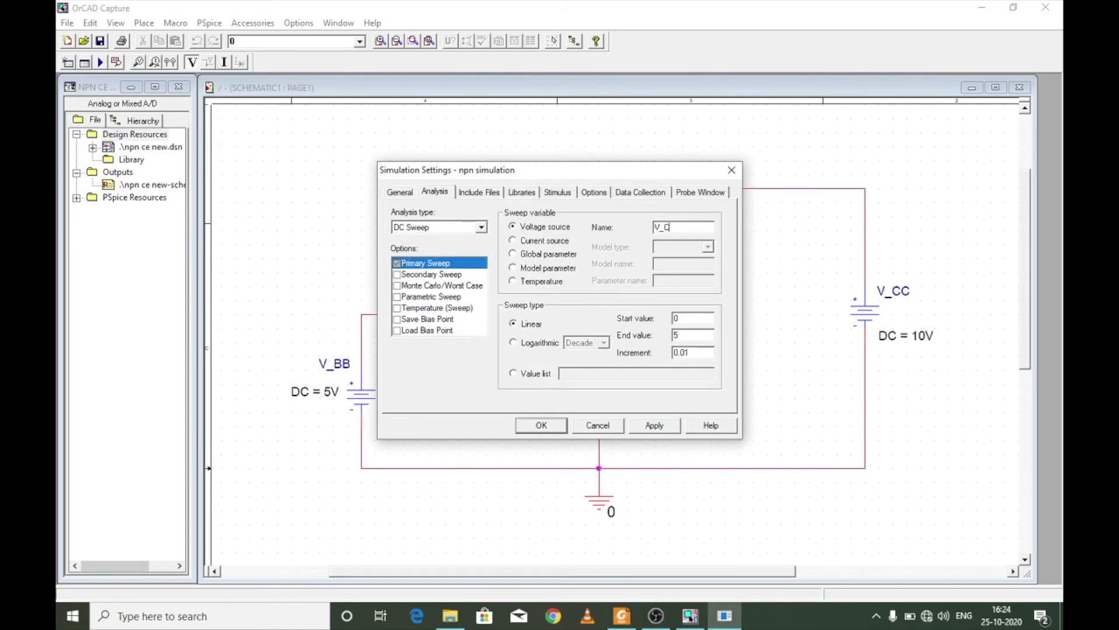
click(694, 336)
text(10)
- Enable the secondary sweep for V_BB and set it to run from 0 to 0.5 in increments of 0.1
click(397, 274)
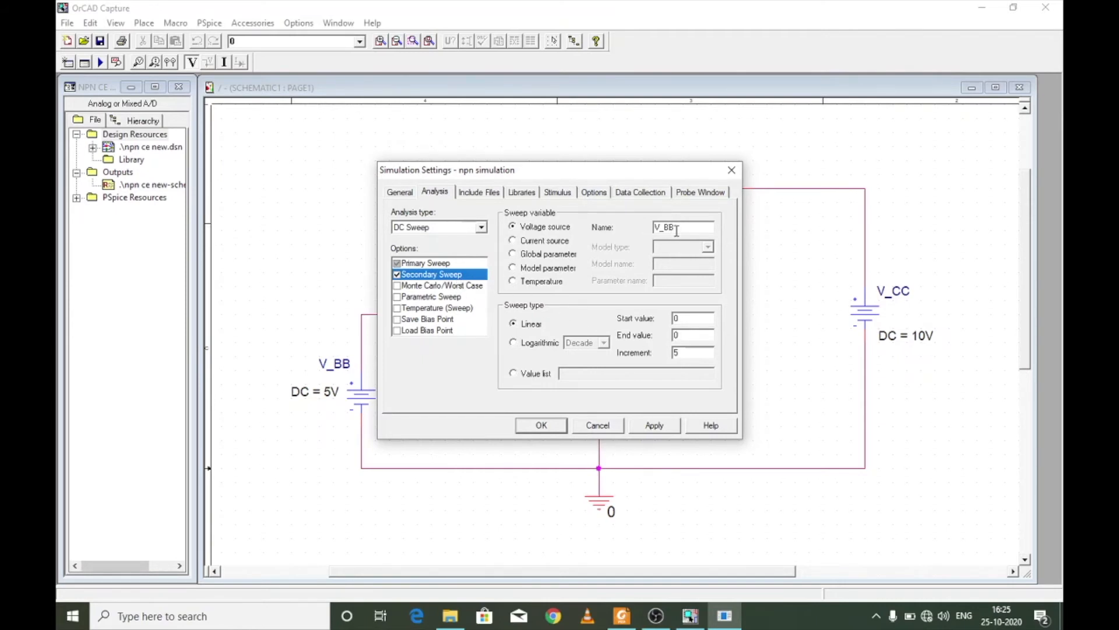
click(689, 322)
click(690, 334)
key(BackSpace)
text(0.1)
- Review the primary and secondary sweep values, then apply the simulation settings and close them
click(453, 264)
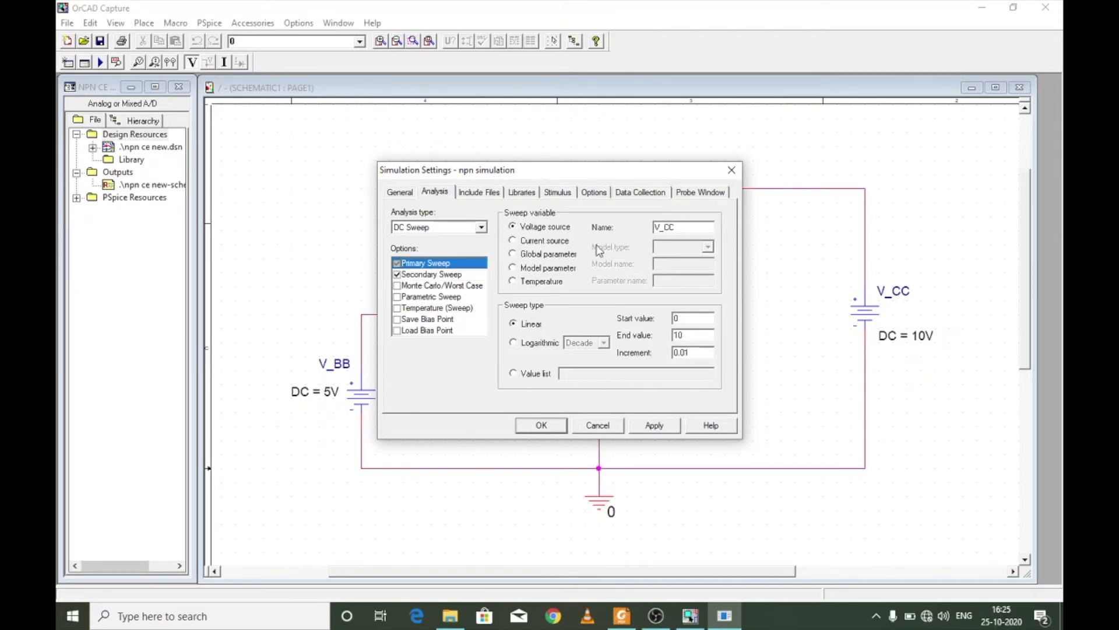
click(444, 278)
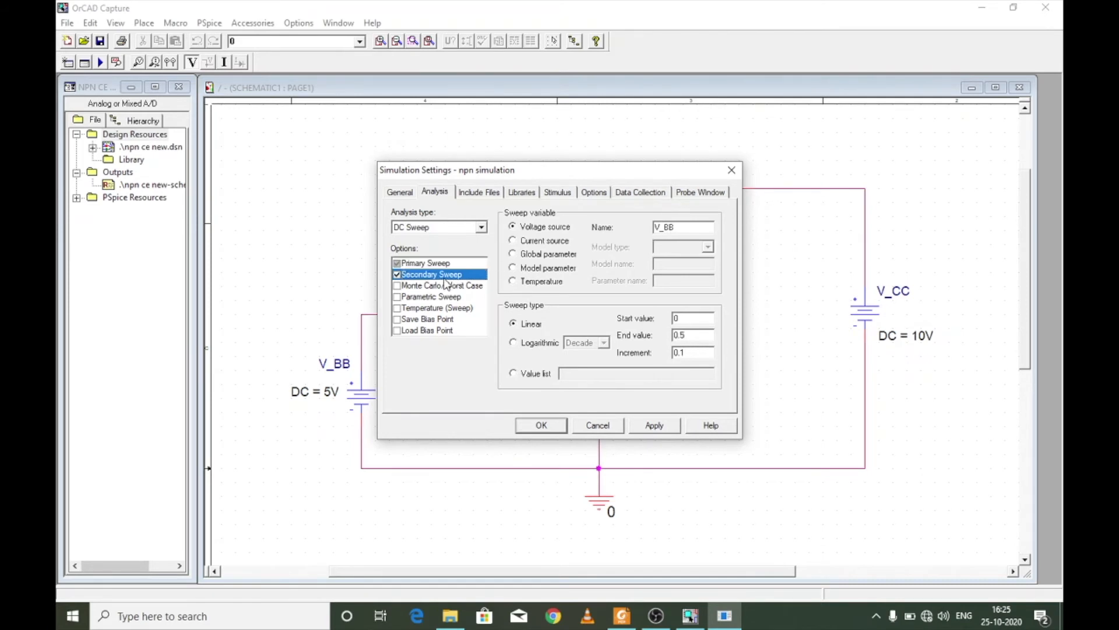
click(454, 266)
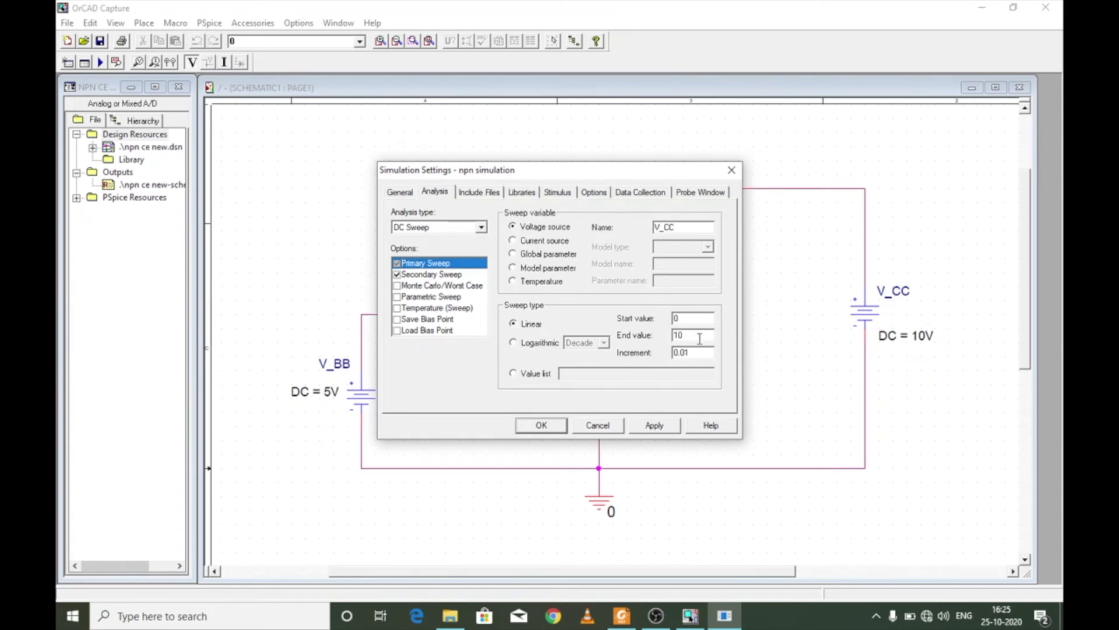
click(437, 277)
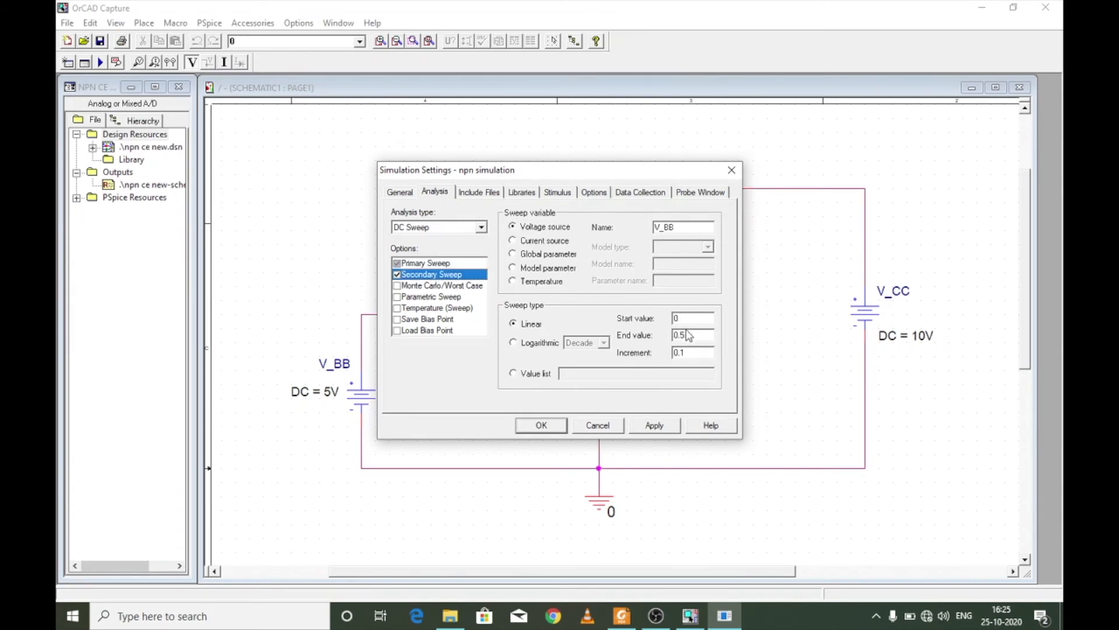
click(655, 426)
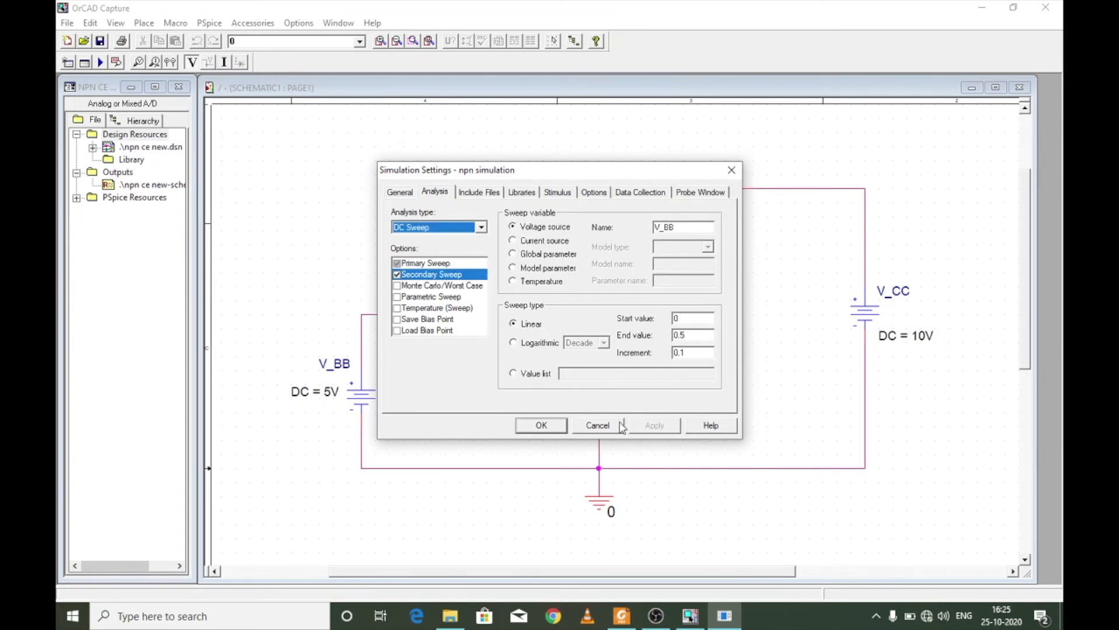
click(541, 425)
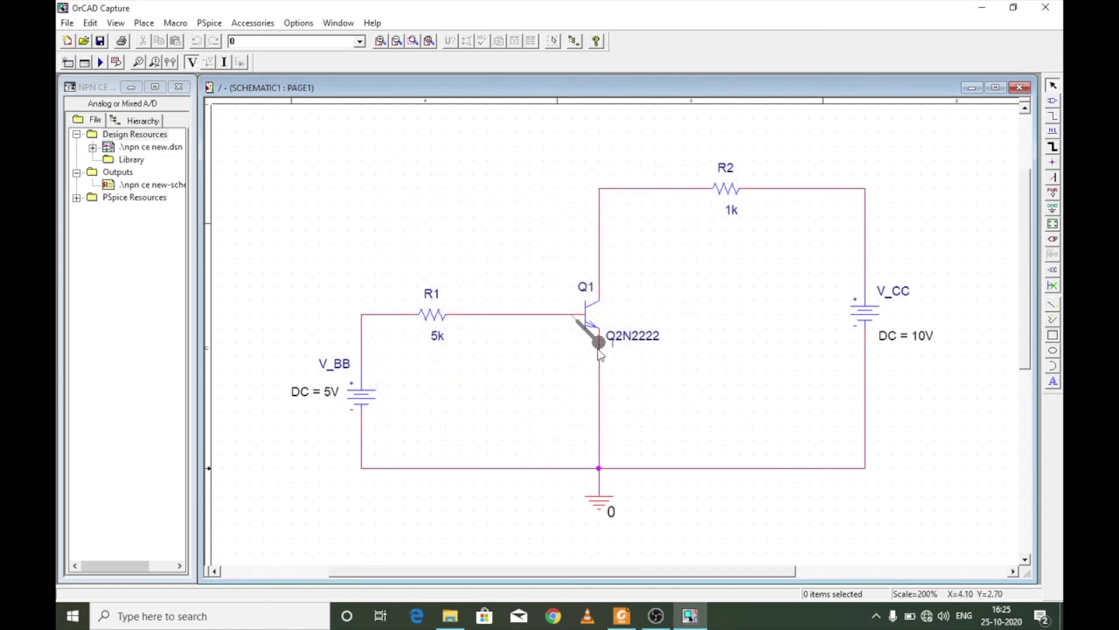
- Move the current marker from the base to the collector pin of transistor Q1 and run the simulation
mouse_move(595, 342)
mouse_down()
mouse_move(611, 314)
mouse_move(626, 314)
mouse_up()
click(686, 301)
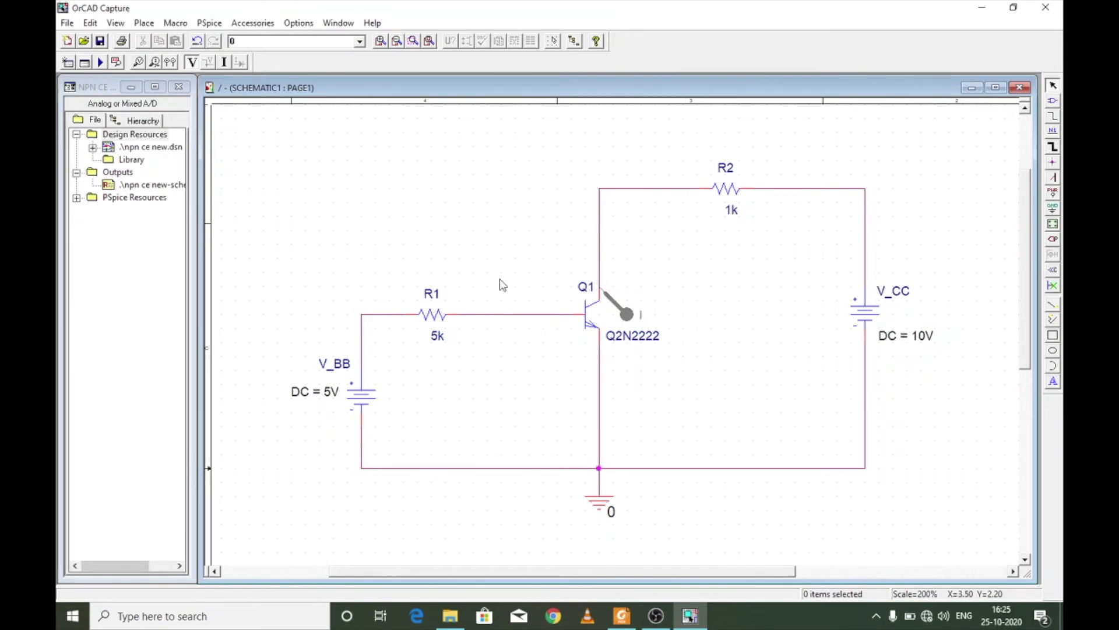
click(101, 62)
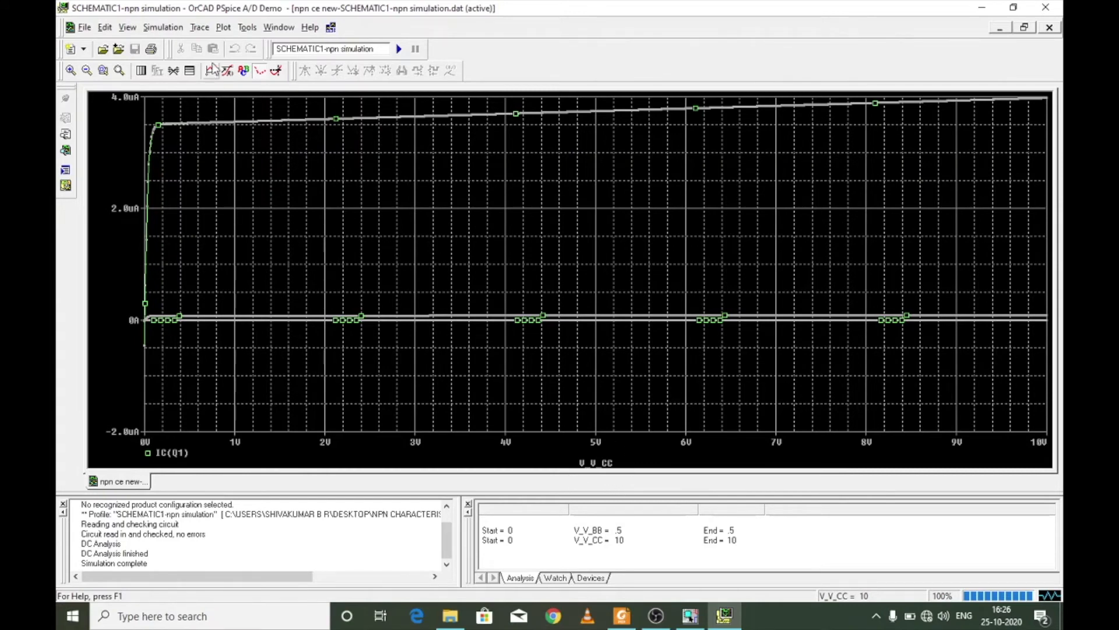
- Change the plot's X axis variable to the collector voltage V(Q1:c)
click(224, 27)
click(240, 47)
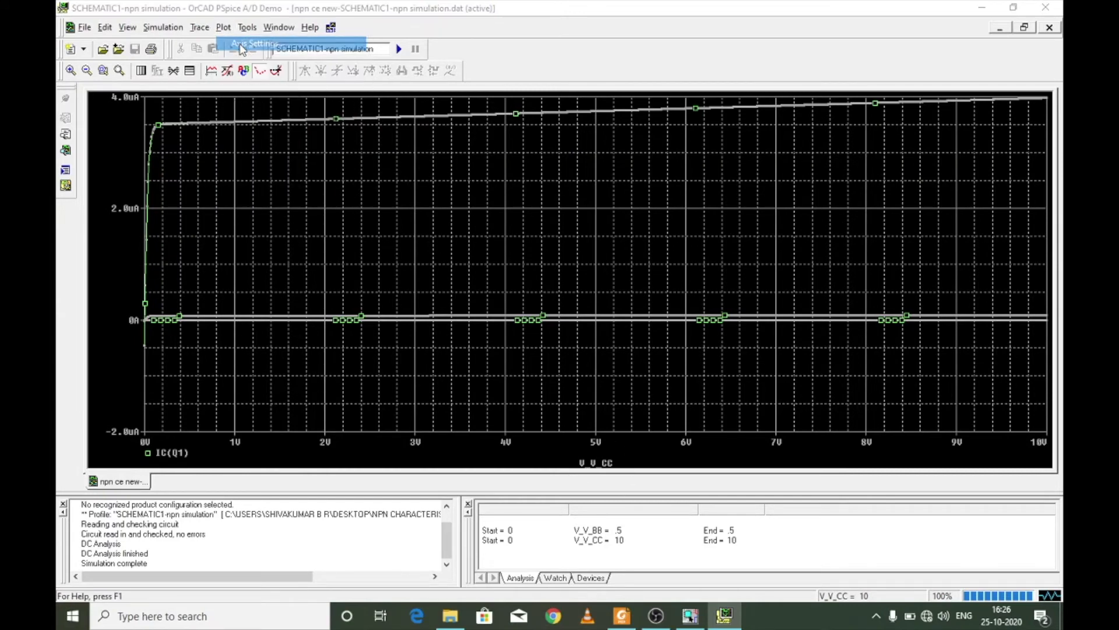
click(555, 390)
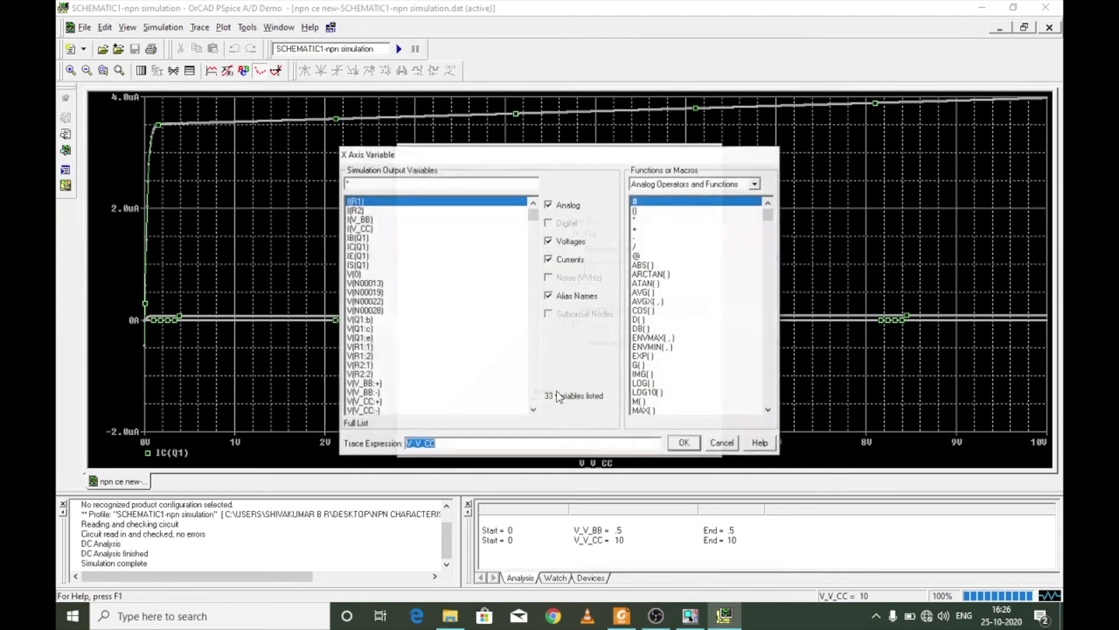
click(375, 330)
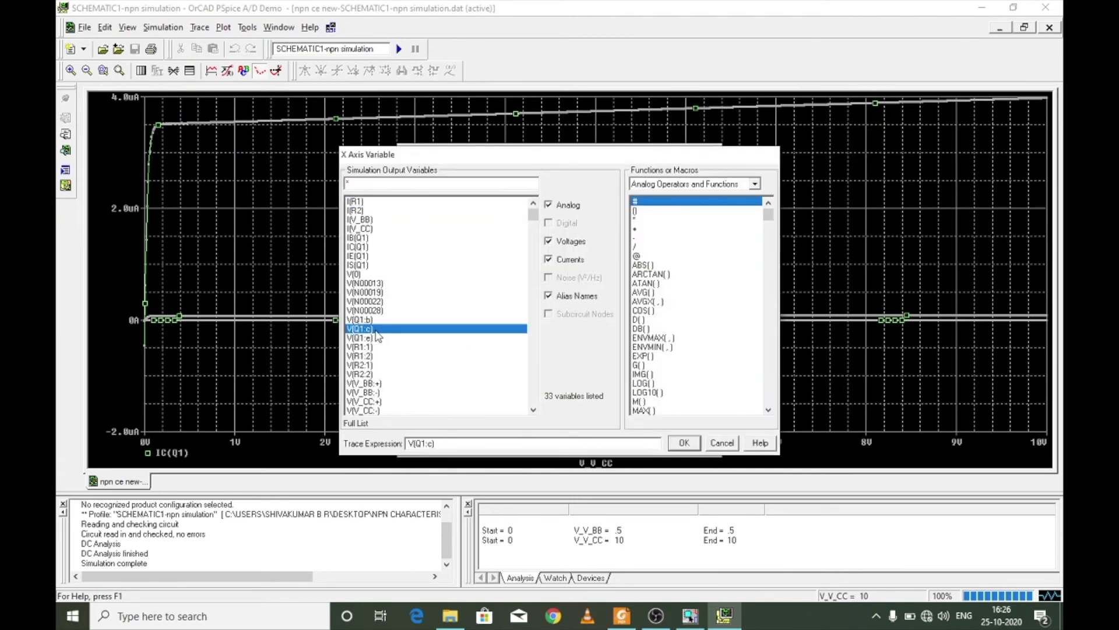
click(684, 443)
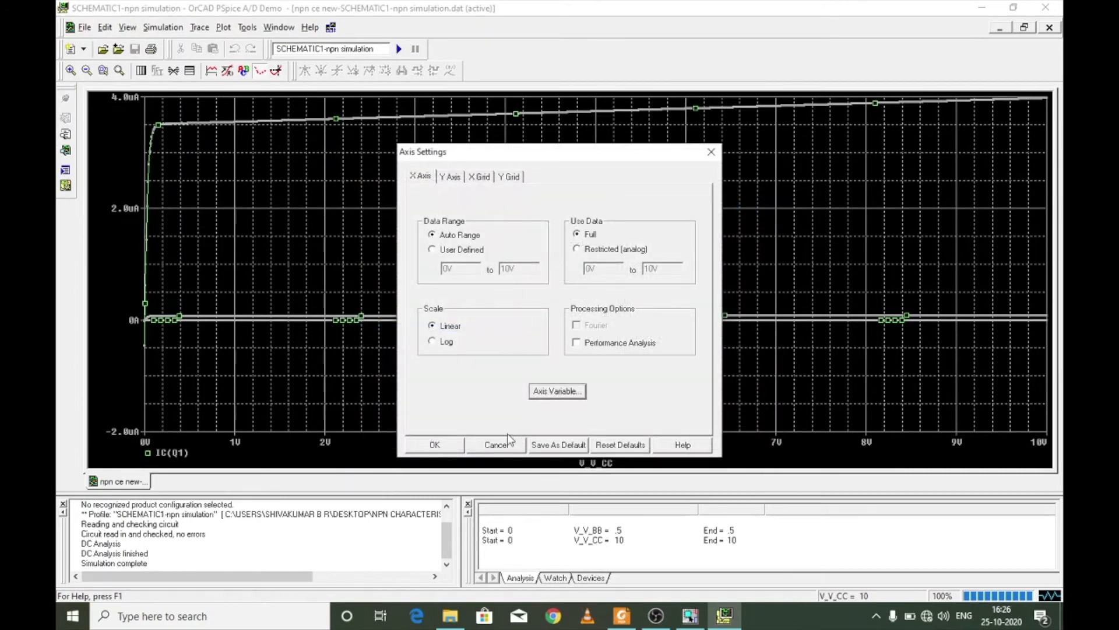
click(455, 447)
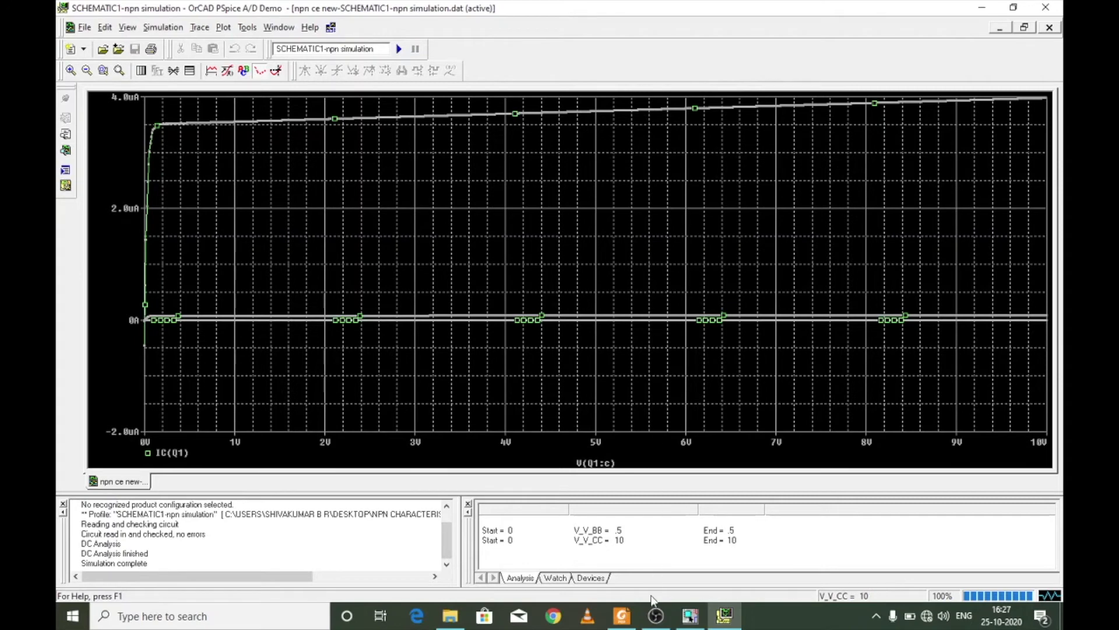
- Switch to the reference PDF in Foxit Reader and read the saturation-region profile settings in Table 5
mouse_move(664, 616)
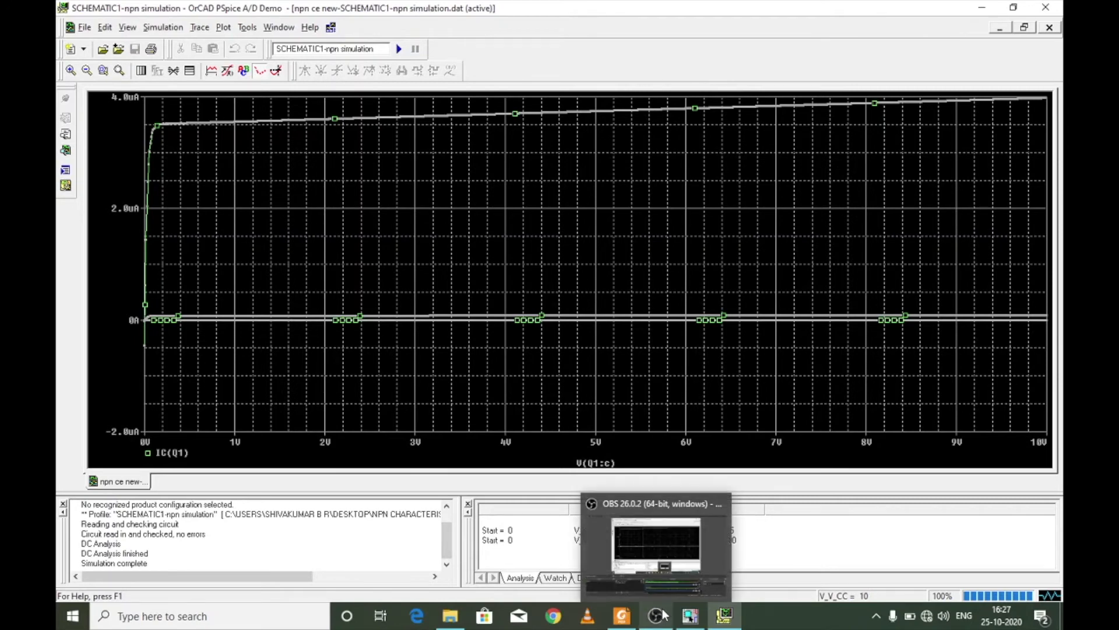
click(621, 616)
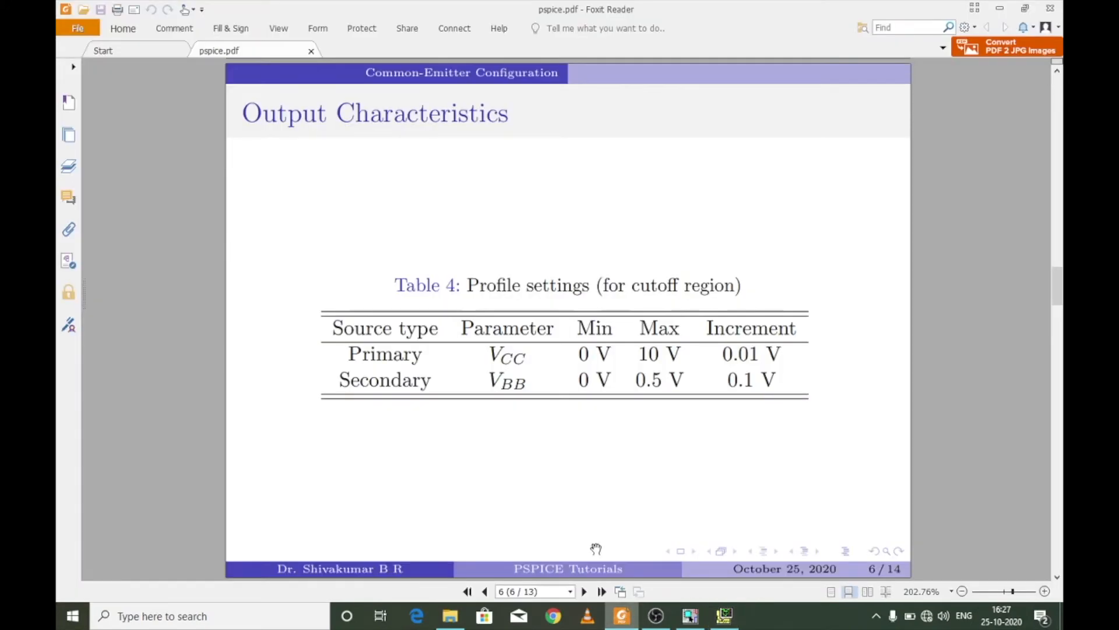
scroll(563, 432, down, 2)
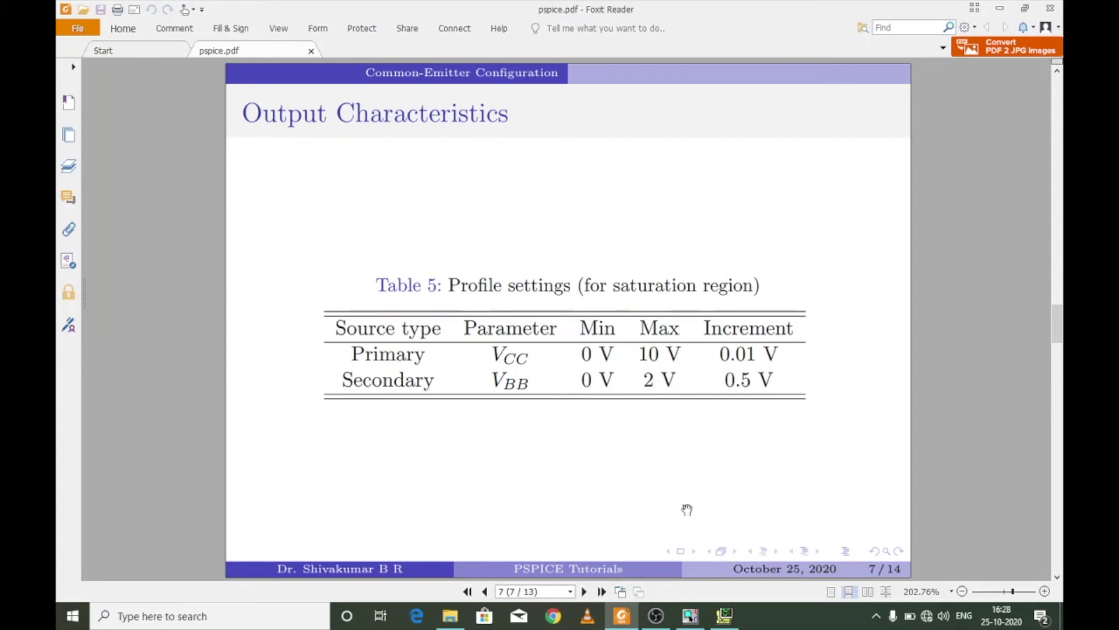
- Close the PSpice A/D results, return to OrCAD Capture and open the simulation profile's secondary sweep settings
click(724, 616)
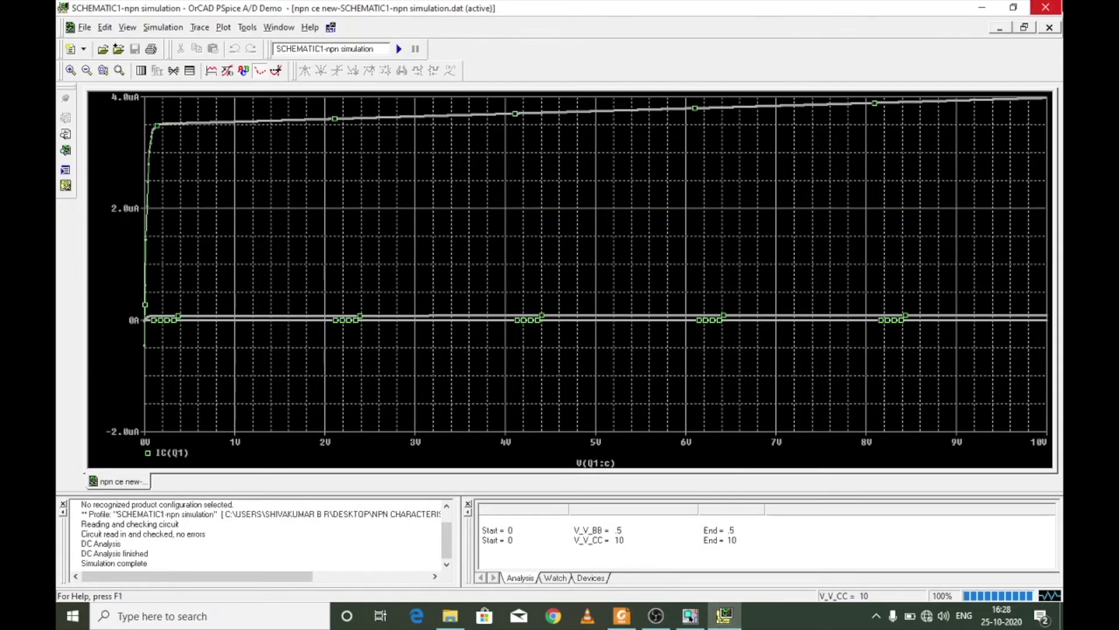
click(1045, 8)
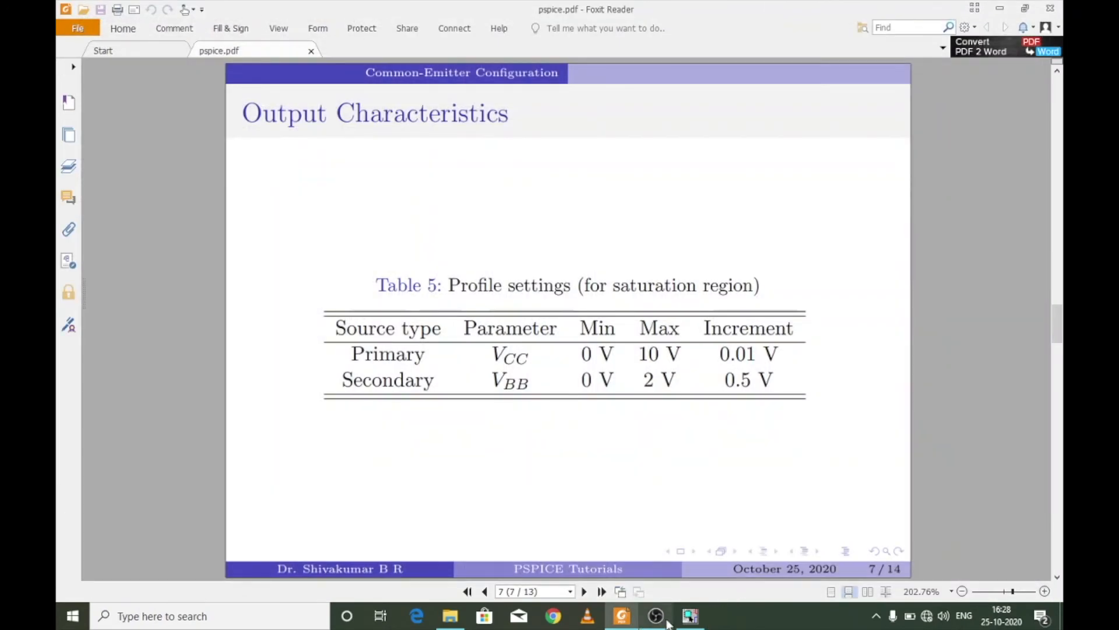
click(690, 615)
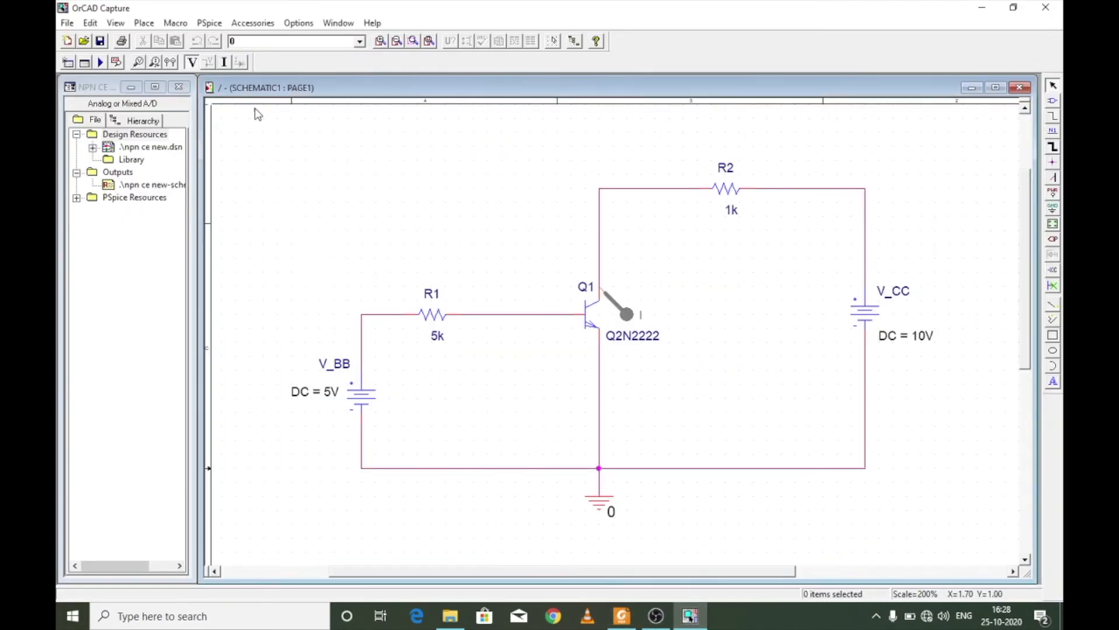
click(210, 22)
click(239, 56)
click(436, 275)
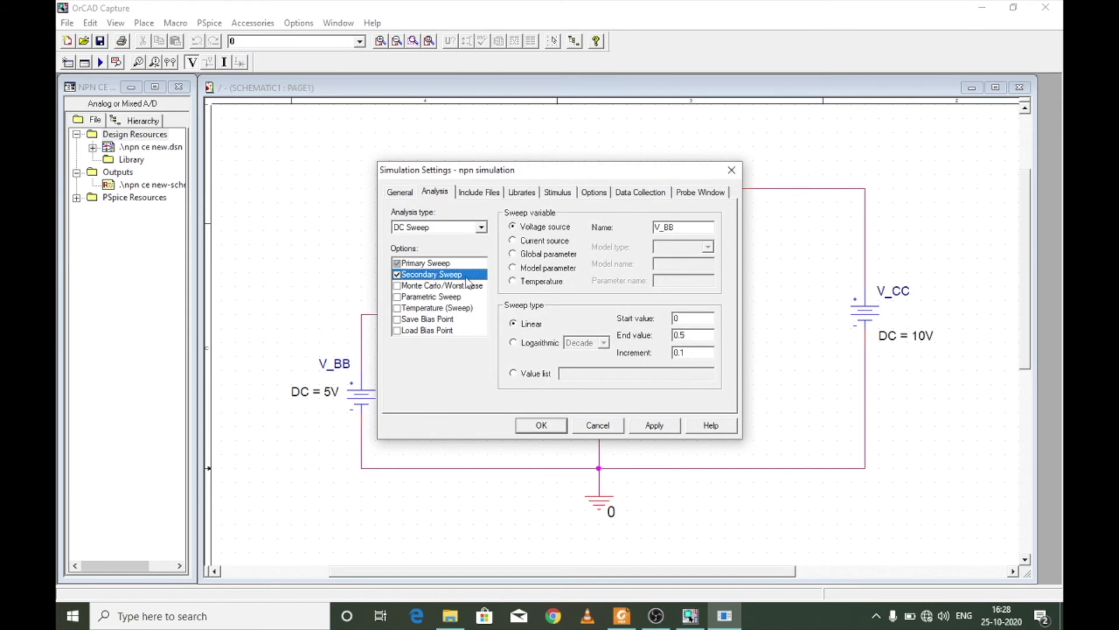
- Set the secondary sweep's end value to 2 and its increment to 0.5, and apply the simulation settings
click(709, 336)
key(BackSpace)
key(BackSpace)
text(2)
key(BackSpace)
click(654, 425)
click(540, 426)
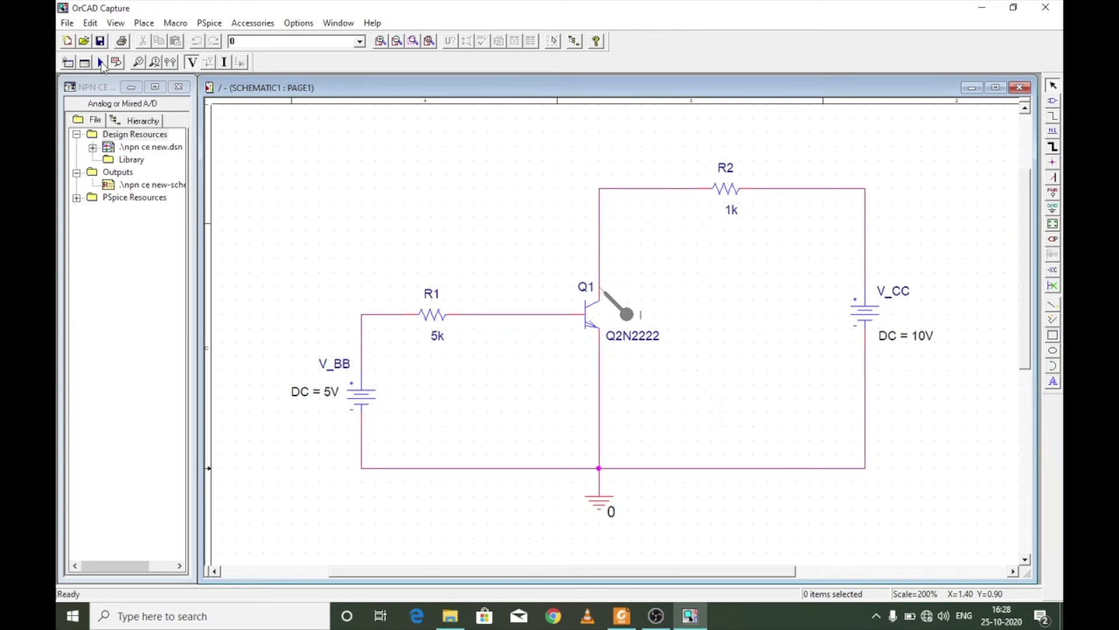
- Run the simulation with the saturation-region sweep and plot the collector current against V(Q1:c) on the X axis
click(101, 63)
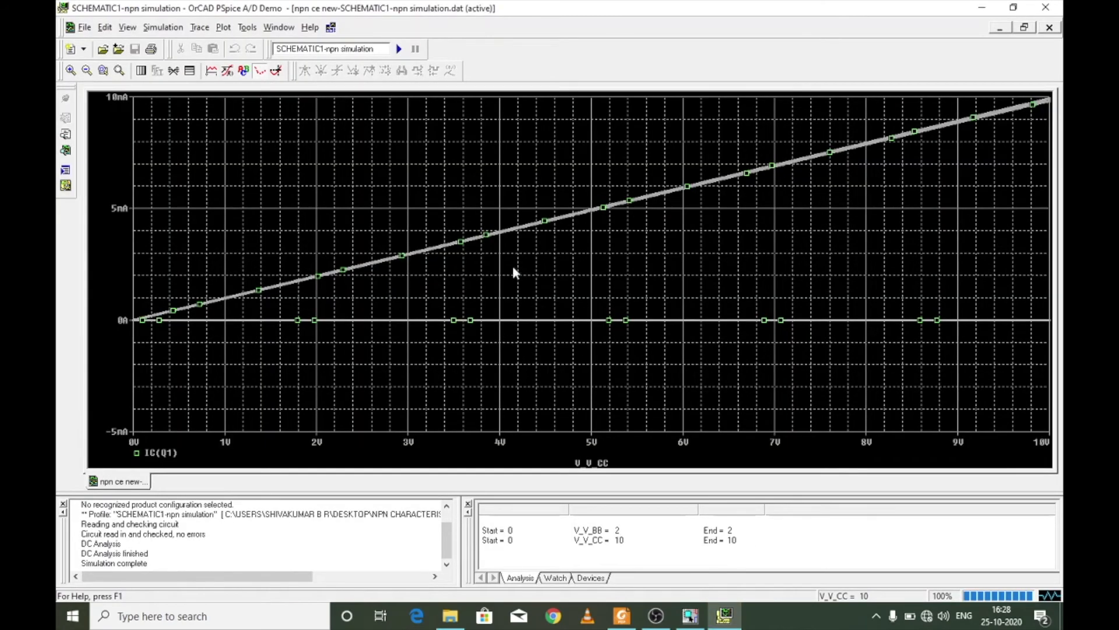
click(224, 27)
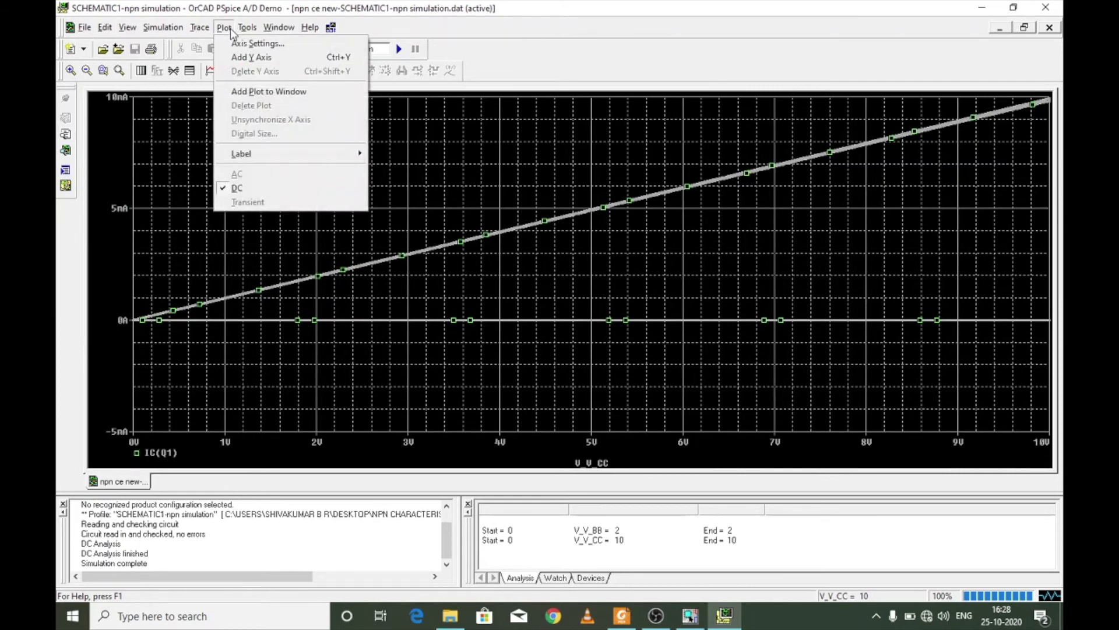
click(241, 45)
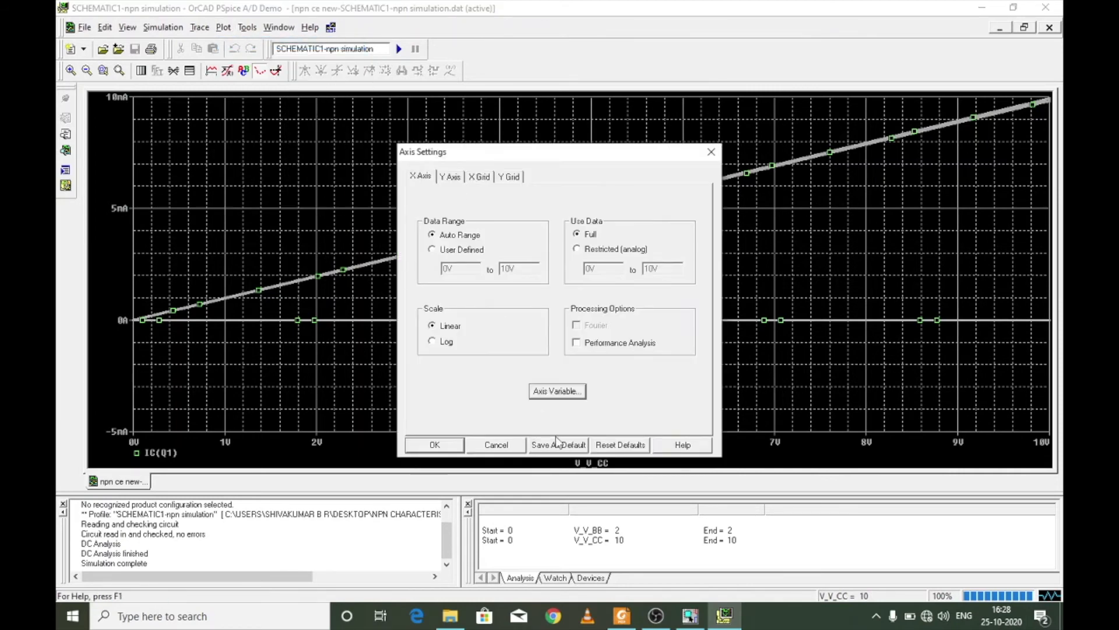
click(539, 392)
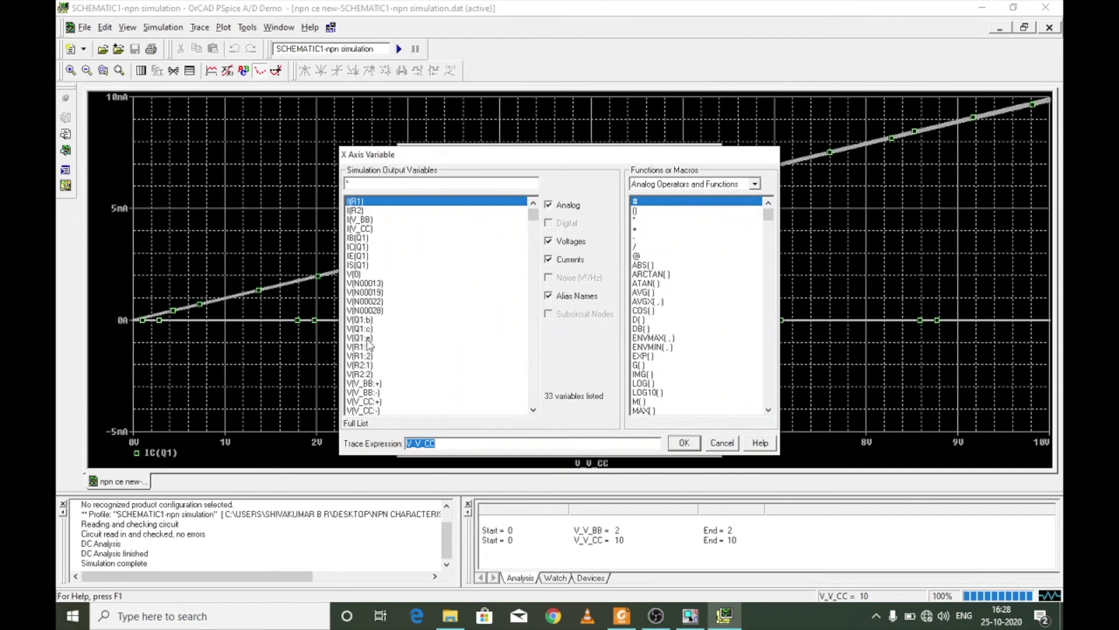
double_click(362, 329)
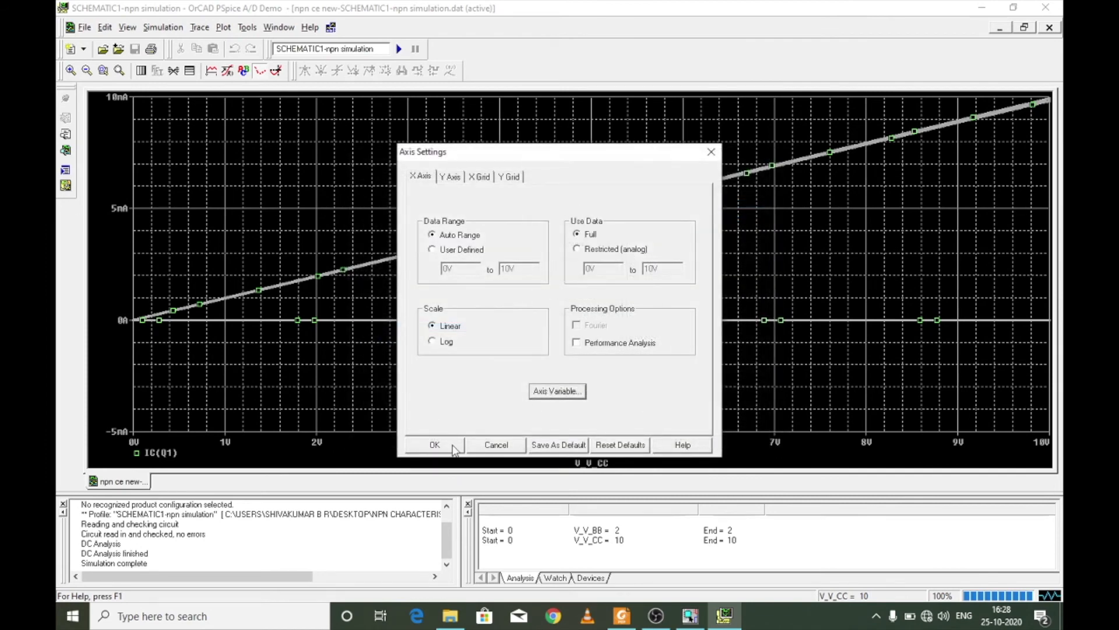
click(453, 445)
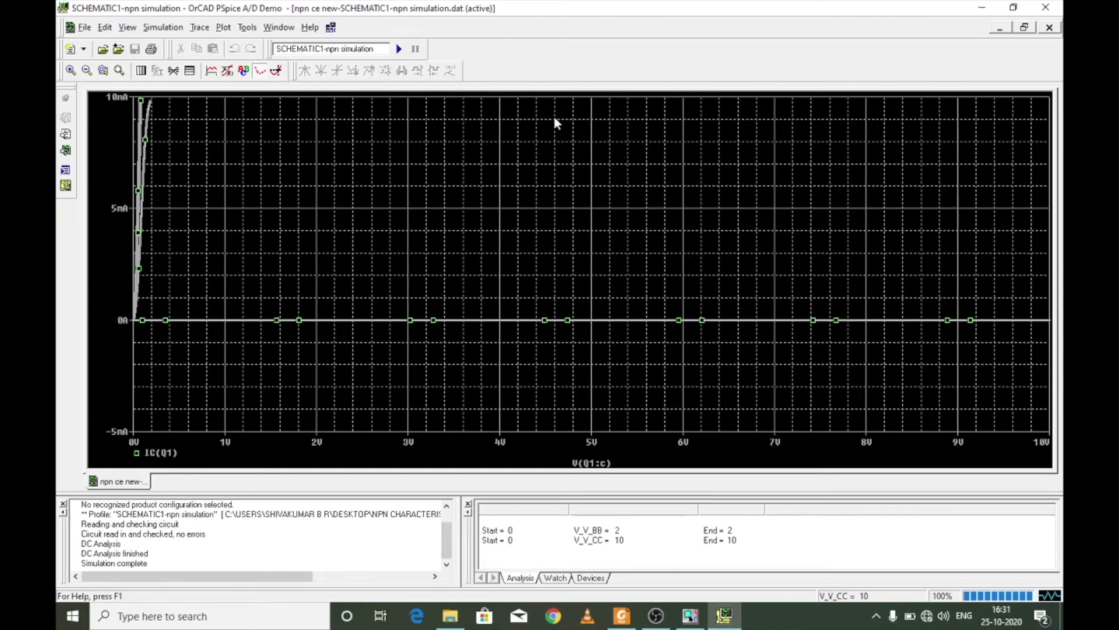
- Read the active-region profile settings in Table 6 of the reference PDF in Foxit Reader, then return to PSpice A/D
click(622, 615)
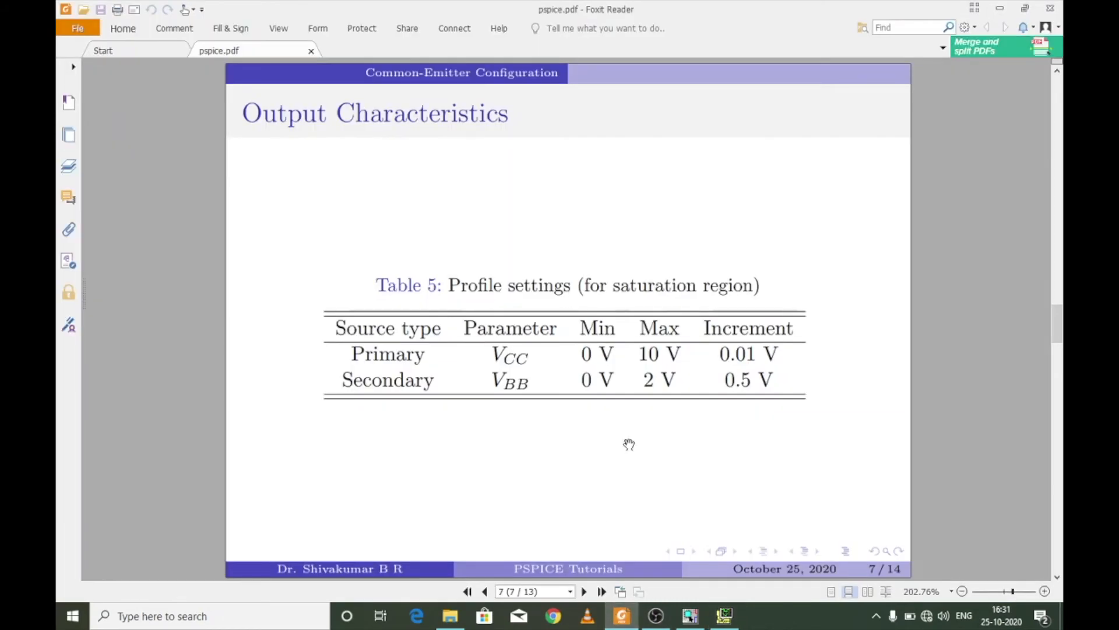
scroll(639, 437, down, 1)
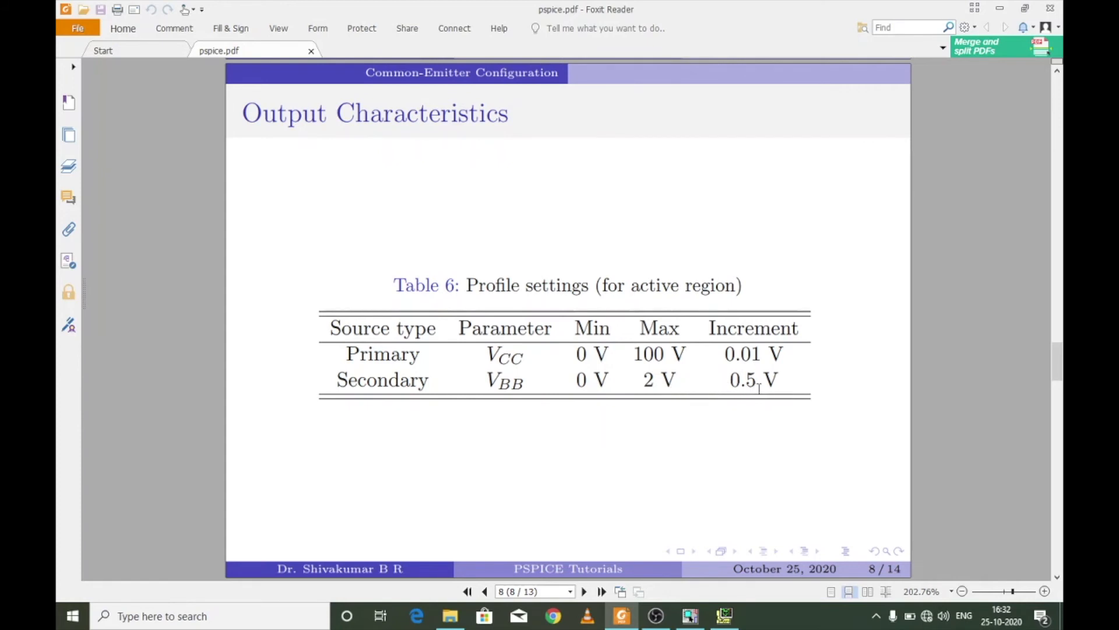
click(723, 615)
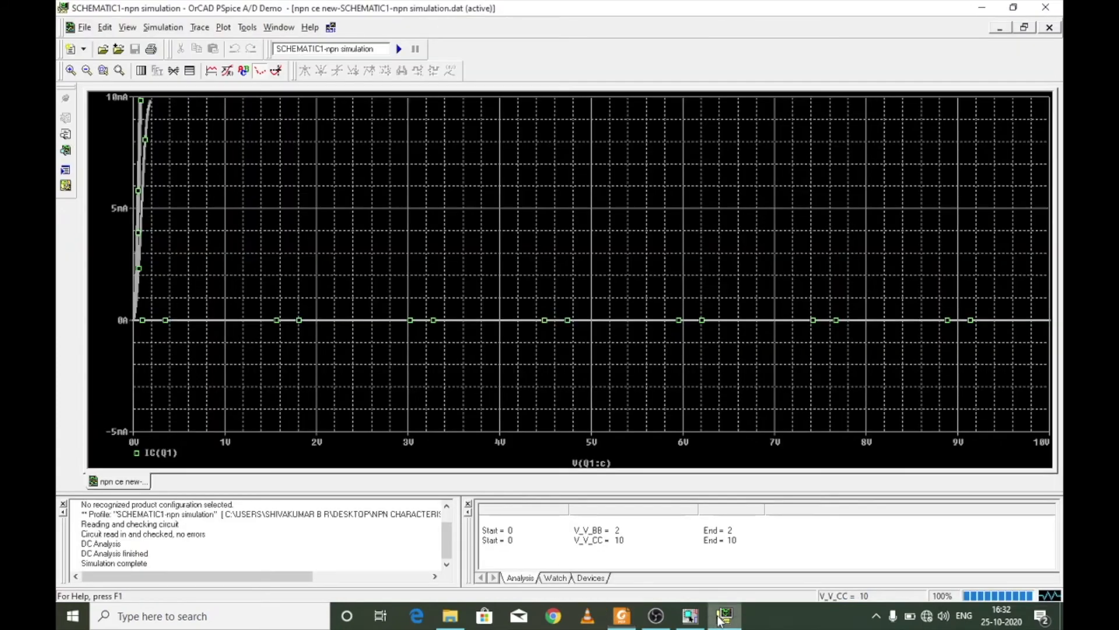
- Edit the simulation profile and set the primary V_CC sweep's end value to 100
click(164, 28)
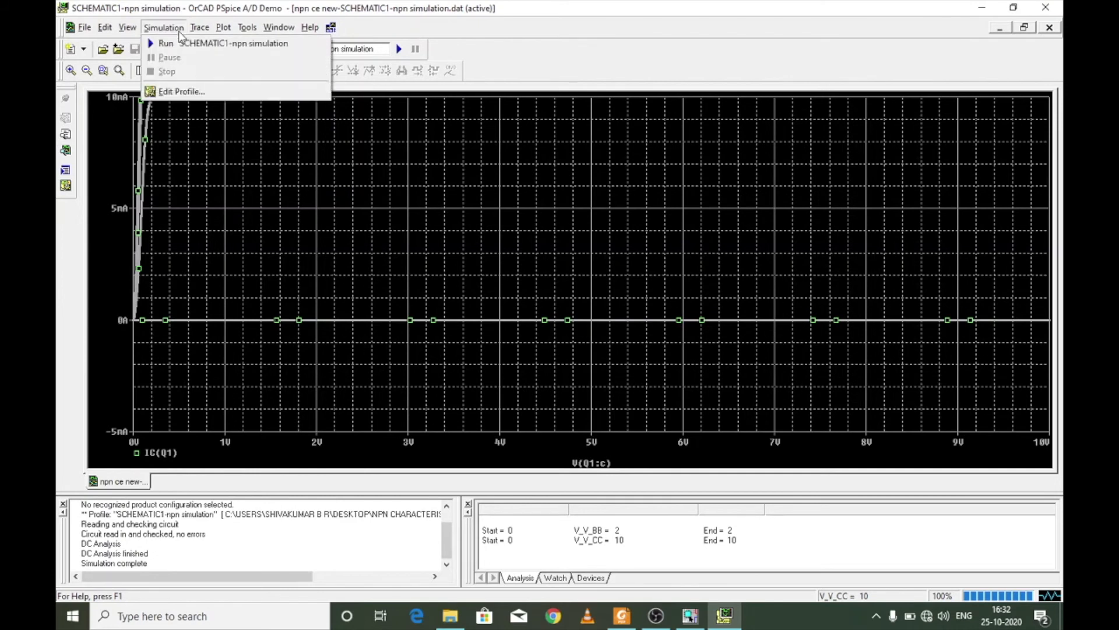
click(183, 93)
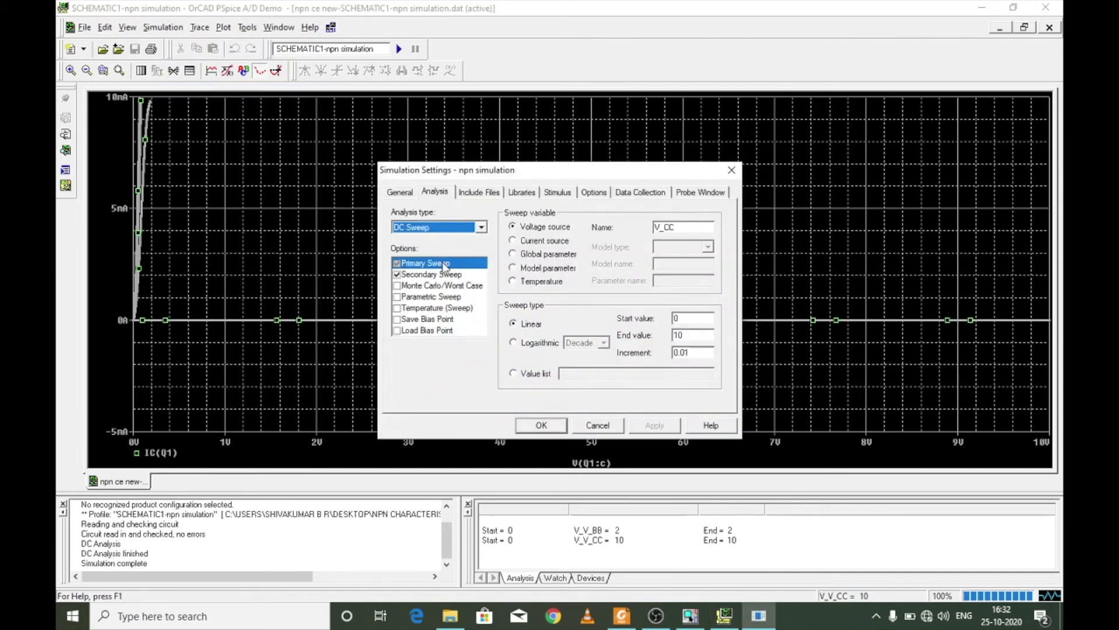
click(443, 263)
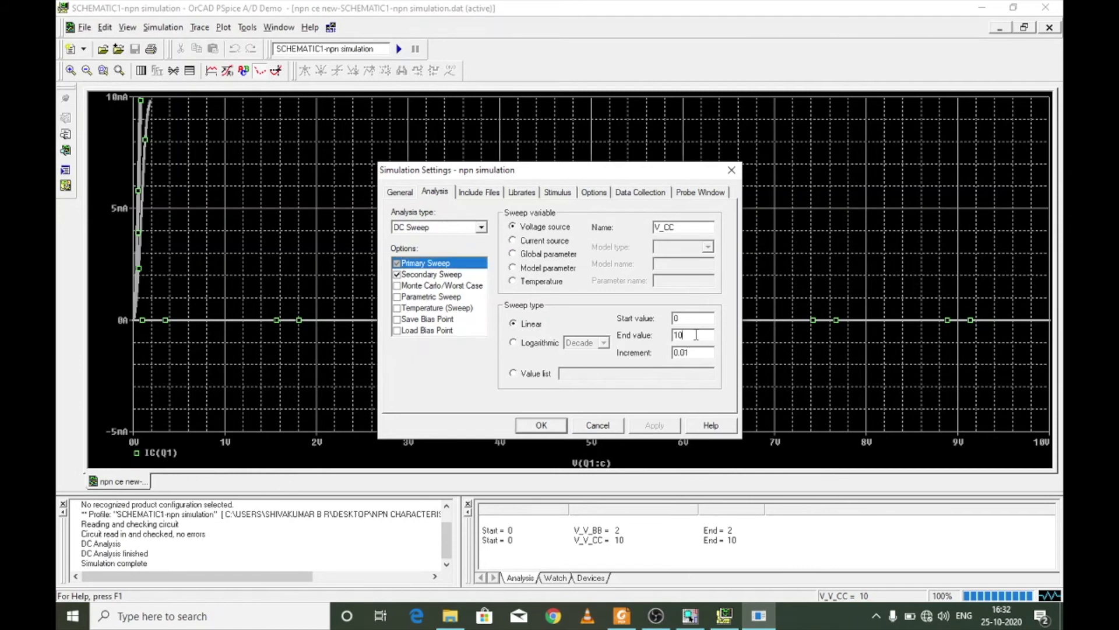
text(0)
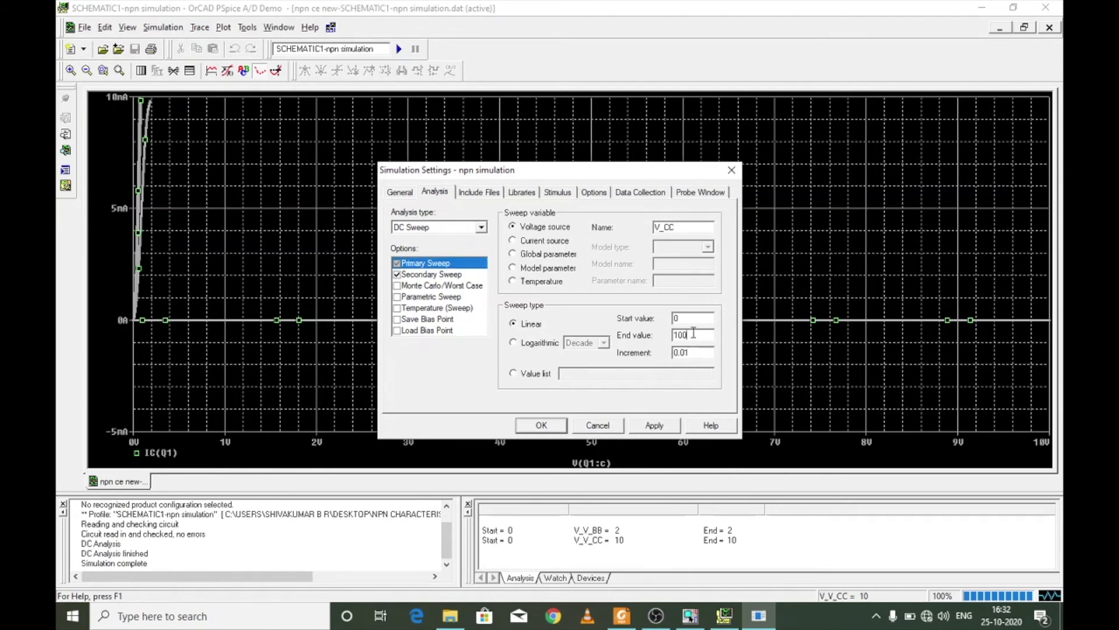
- Set the secondary V_BB sweep's end value to 3 and apply the simulation settings
click(466, 278)
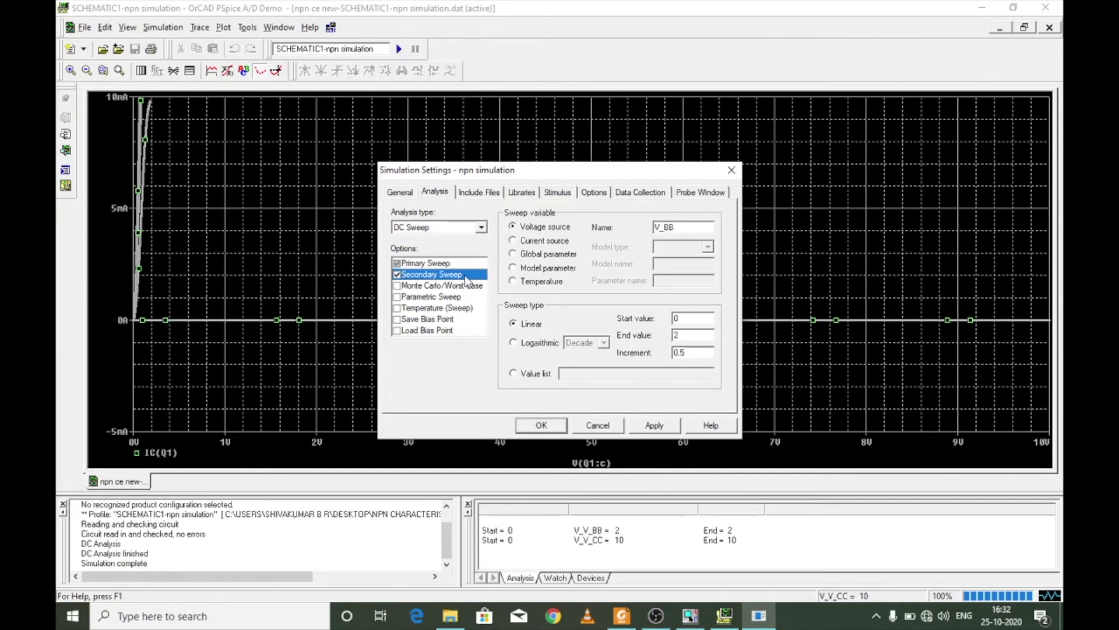
click(684, 333)
key(BackSpace)
text(3)
click(654, 425)
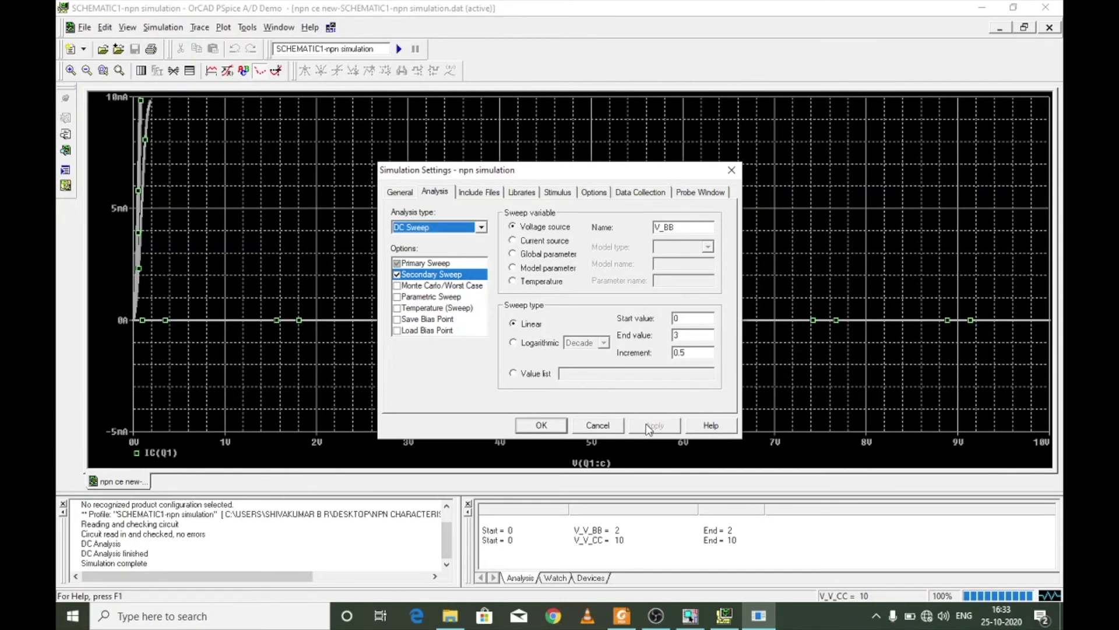
click(540, 426)
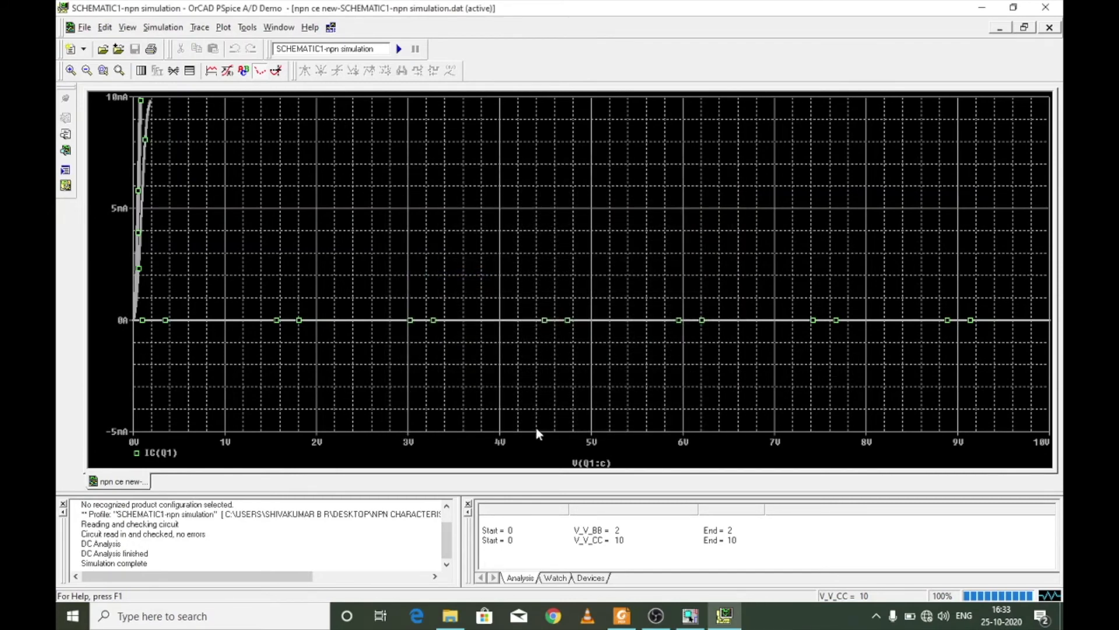
- Run the simulation with the active-region sweep and plot the collector current against V(Q1:c) on the X axis
click(398, 50)
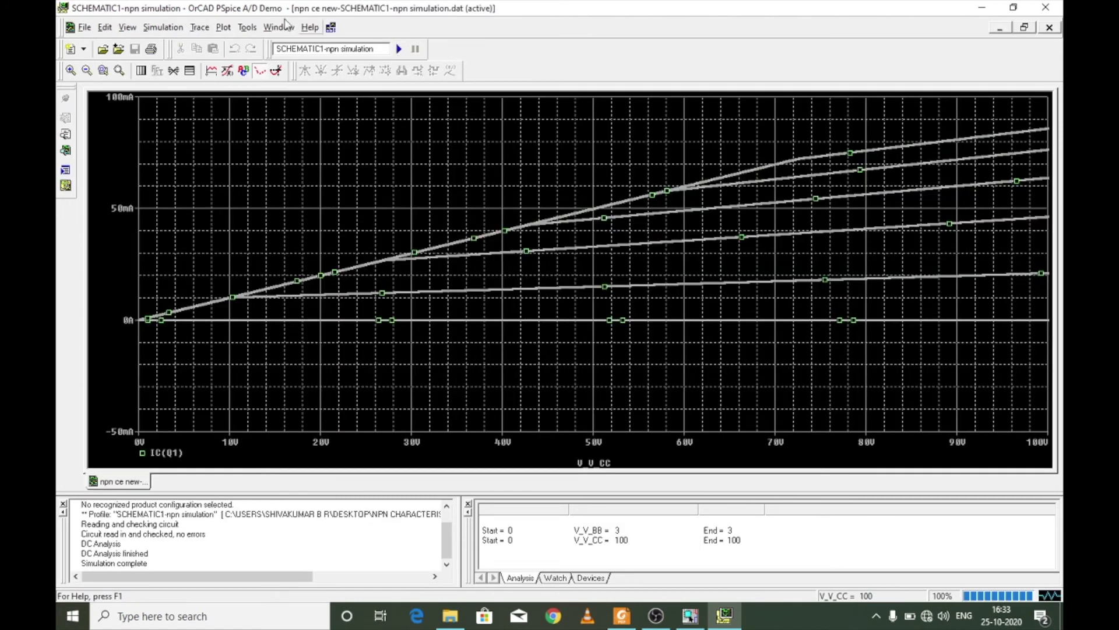
click(233, 29)
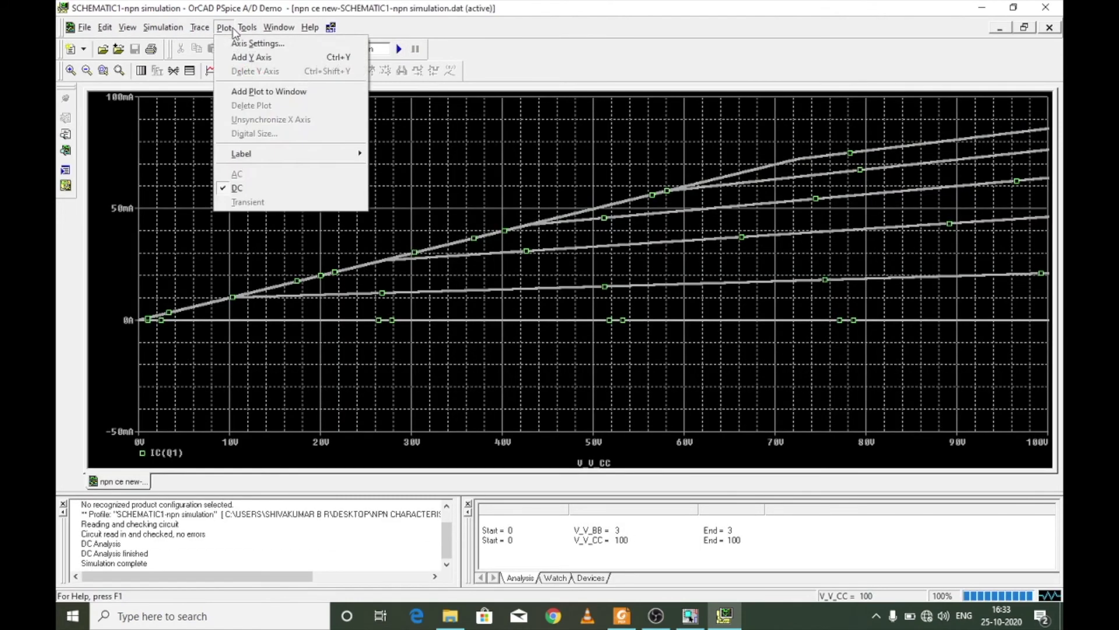
click(252, 46)
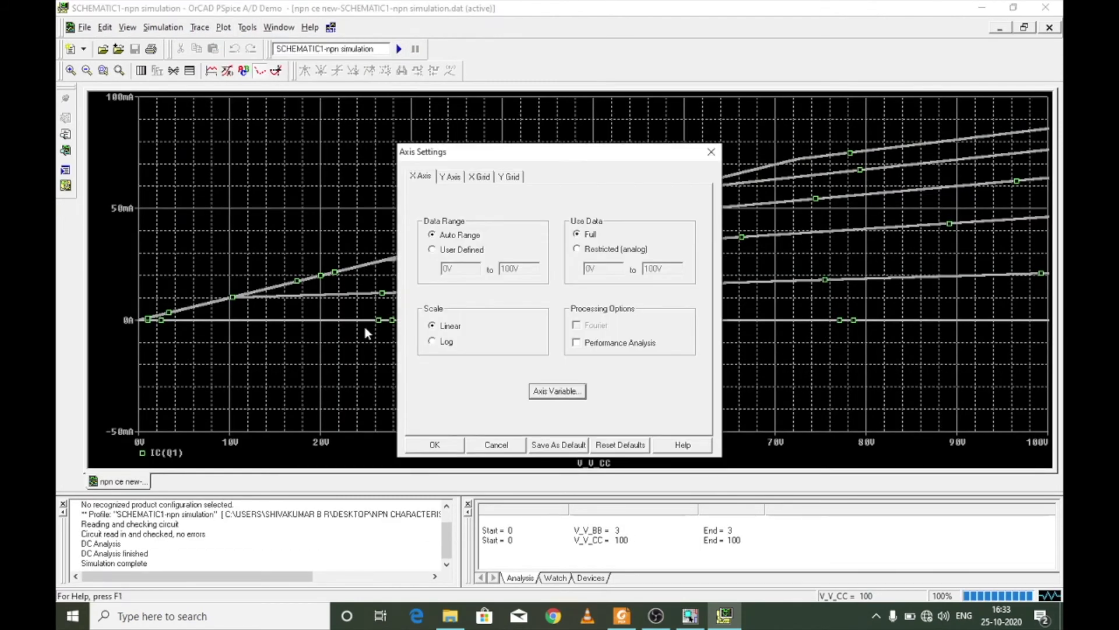
click(436, 445)
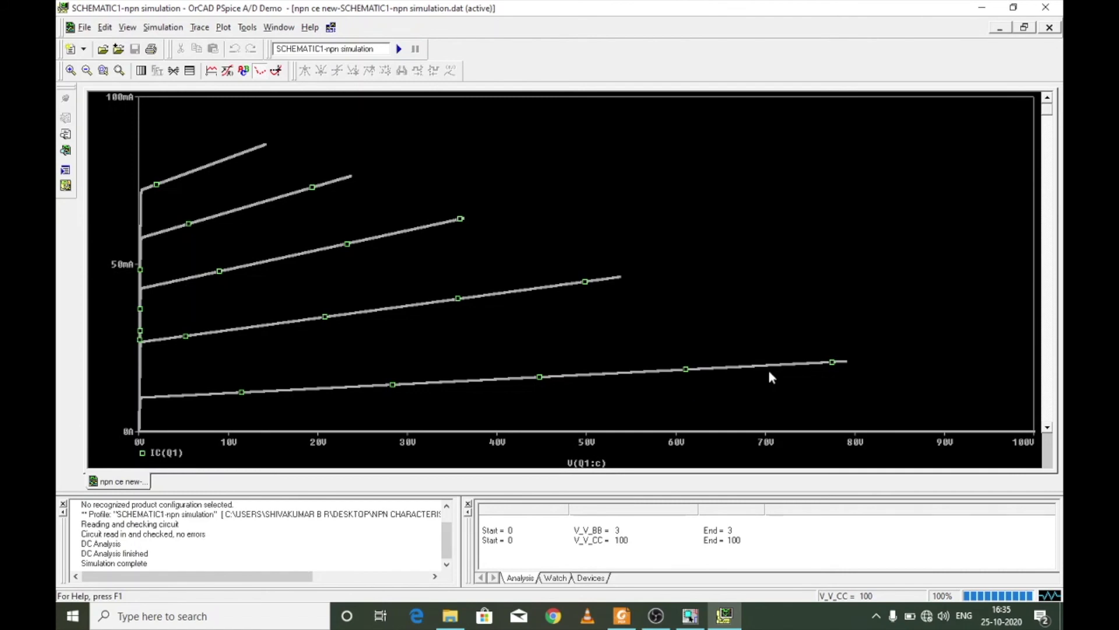
- Switch to Foxit Reader, read the transfer-characteristics profile settings in Table 7 of the reference PDF, and return to PSpice A/D
click(622, 616)
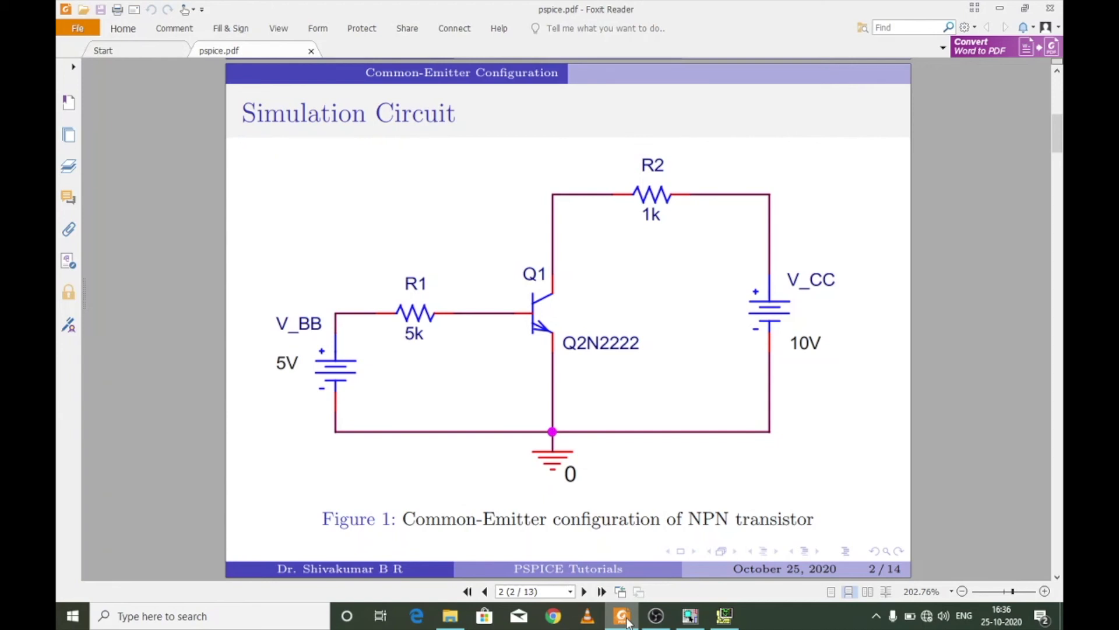
key(Page_Down)
key(Page_Down)
key(Page_Down)
key(Page_Down)
key(Page_Down)
key(Page_Down)
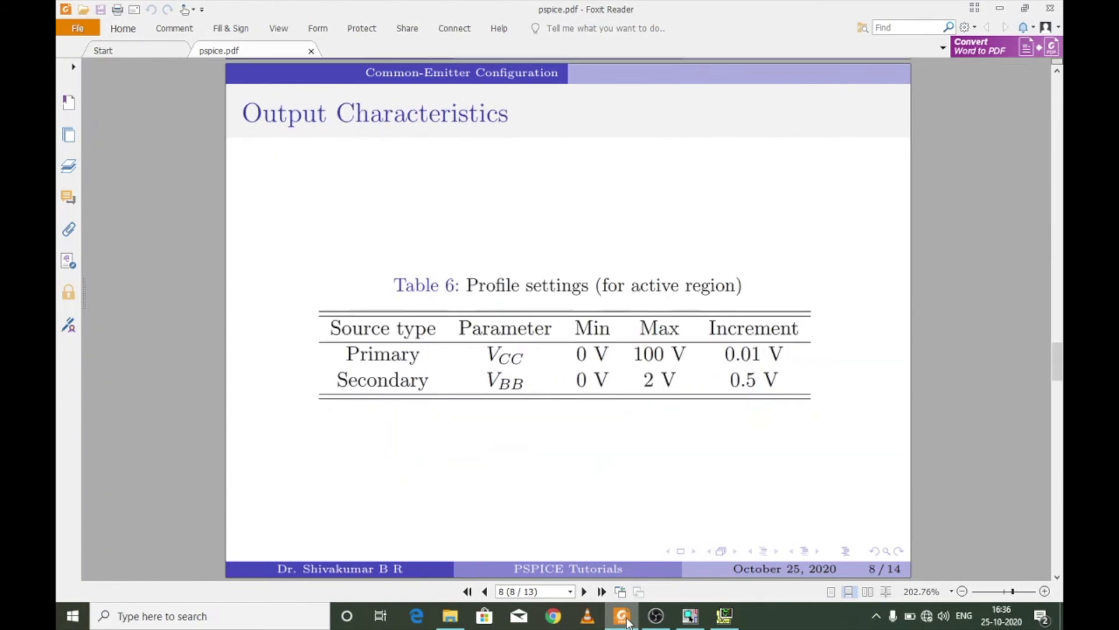
key(Page_Down)
key(Page_Down)
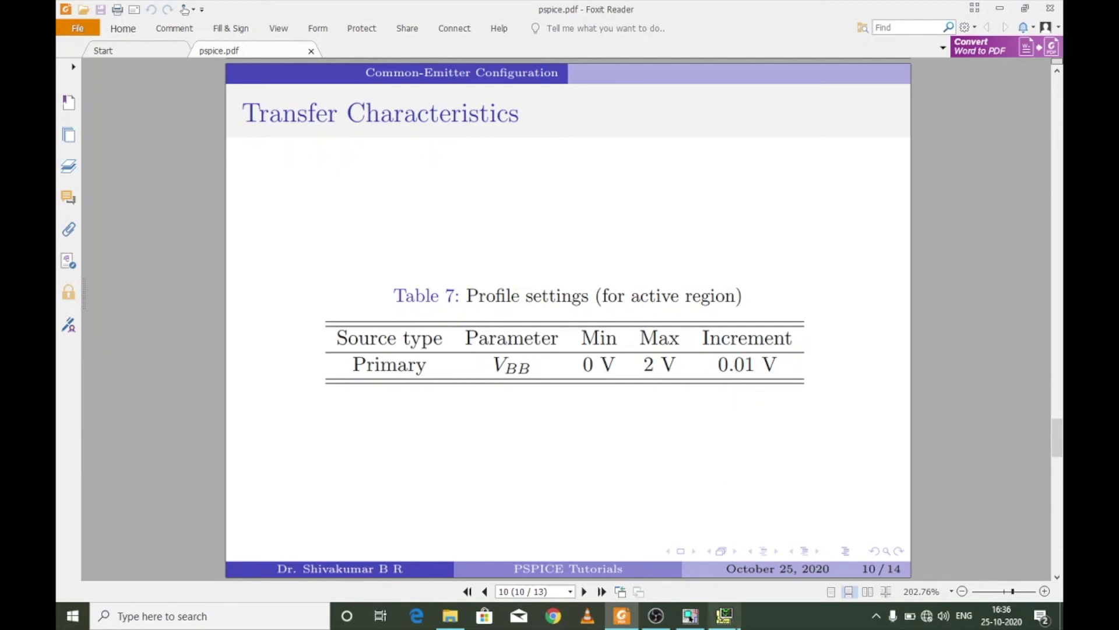
click(724, 615)
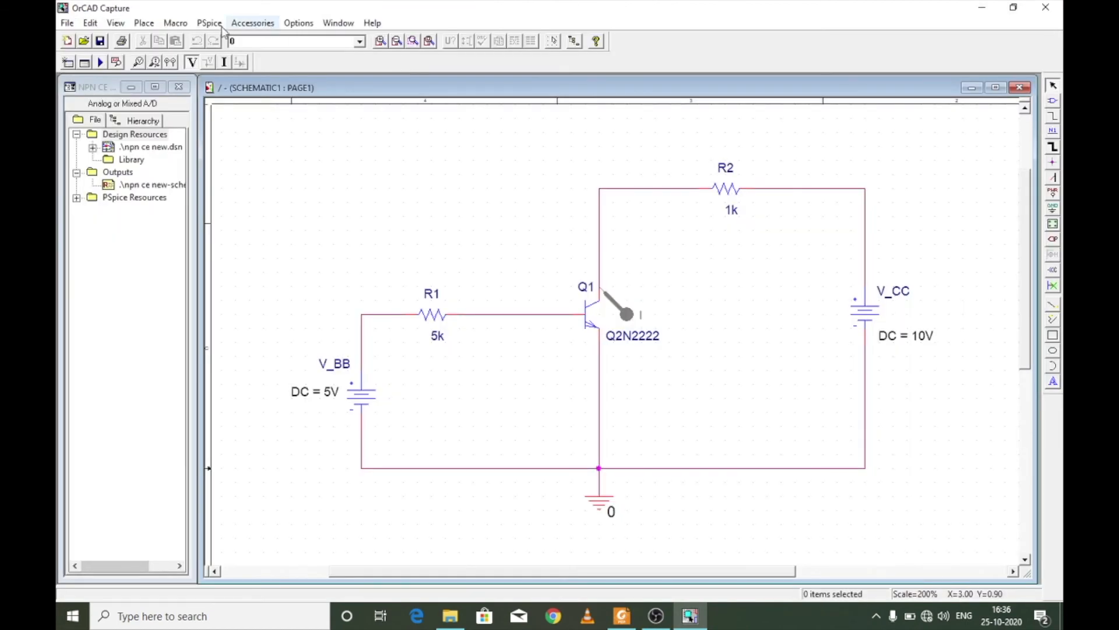
- Return to OrCAD Capture and disable the secondary sweep in the simulation profile
click(209, 25)
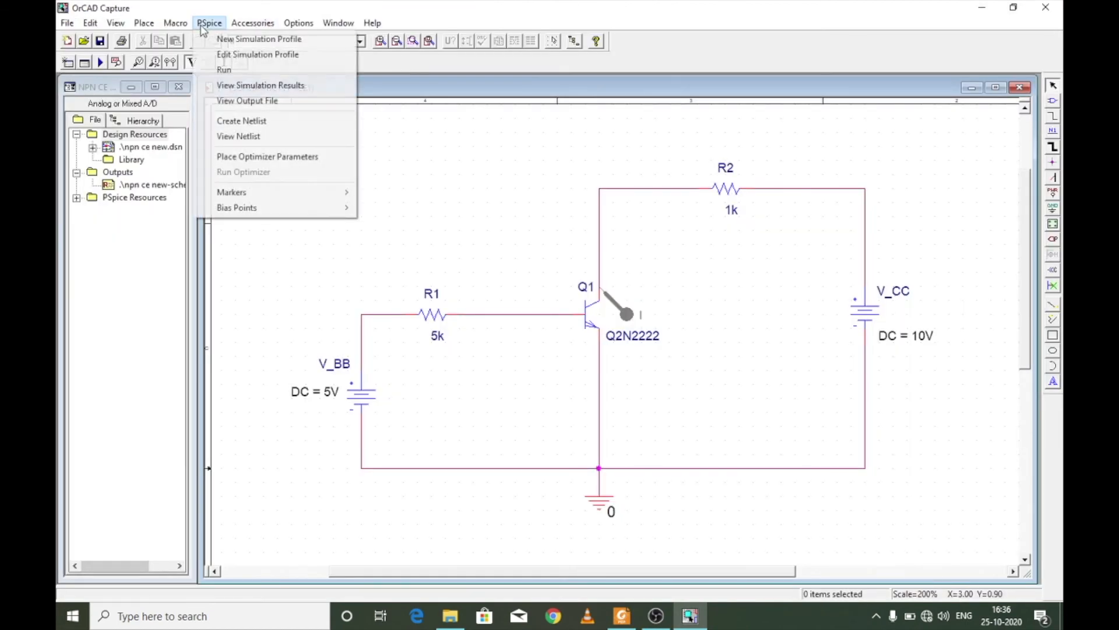
click(225, 53)
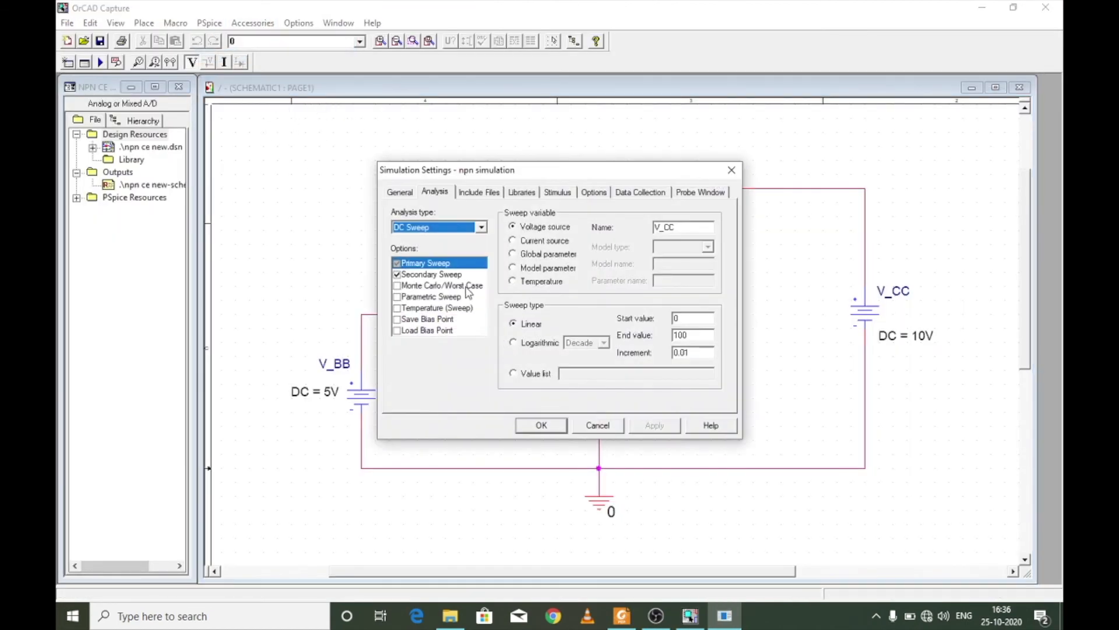
click(397, 275)
- Set the primary sweep's voltage source to V_BB with an end value of 2, and apply the simulation settings
click(411, 270)
click(691, 225)
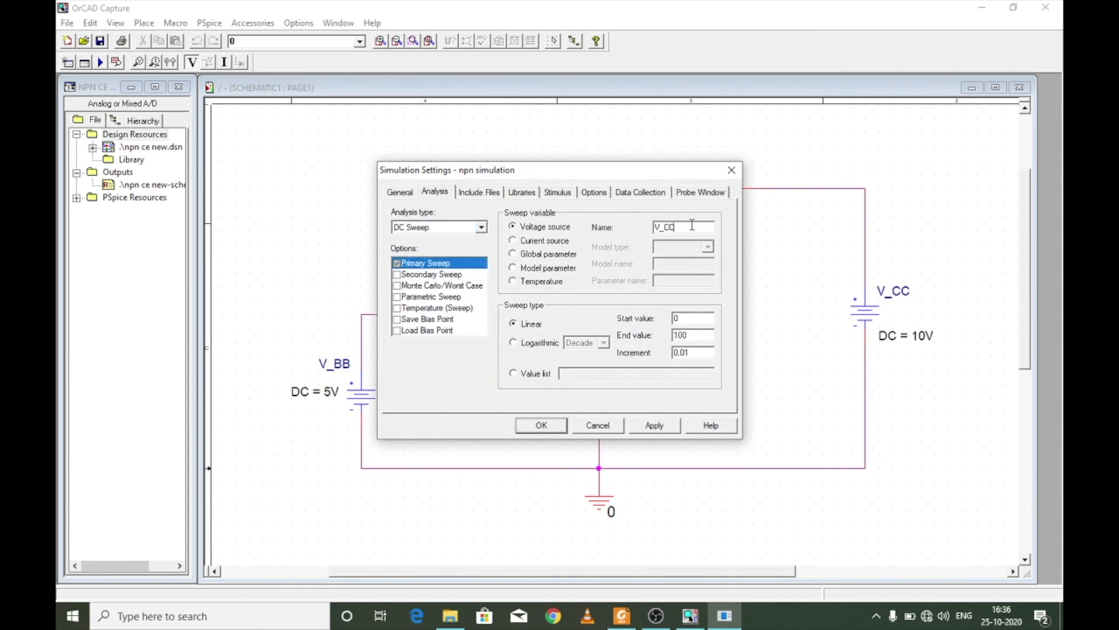
key(BackSpace)
key(BackSpace)
click(678, 428)
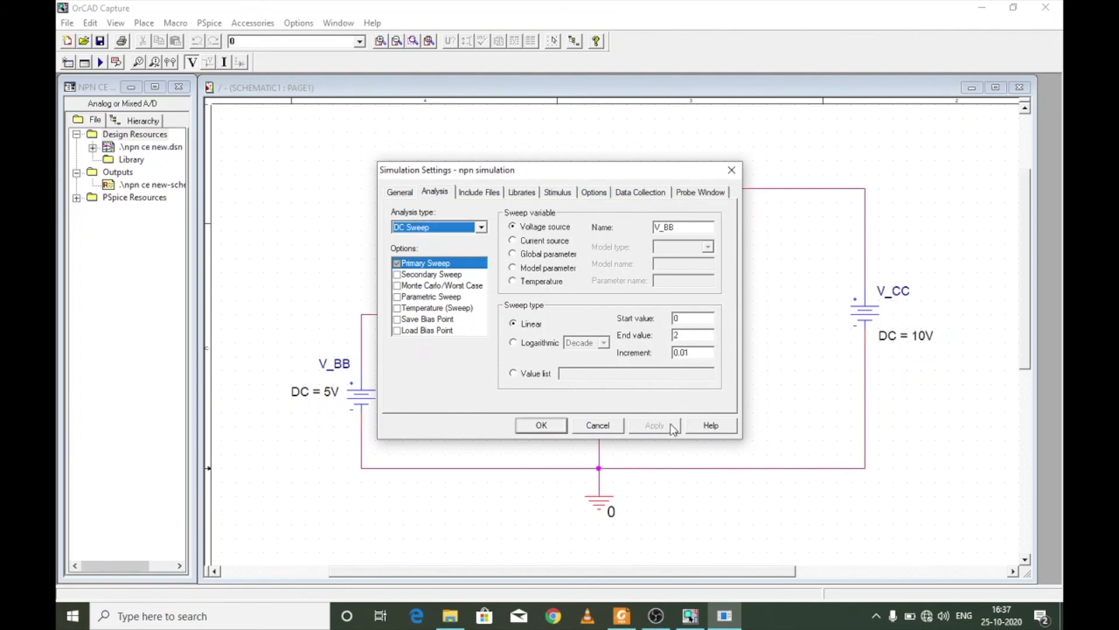
click(541, 426)
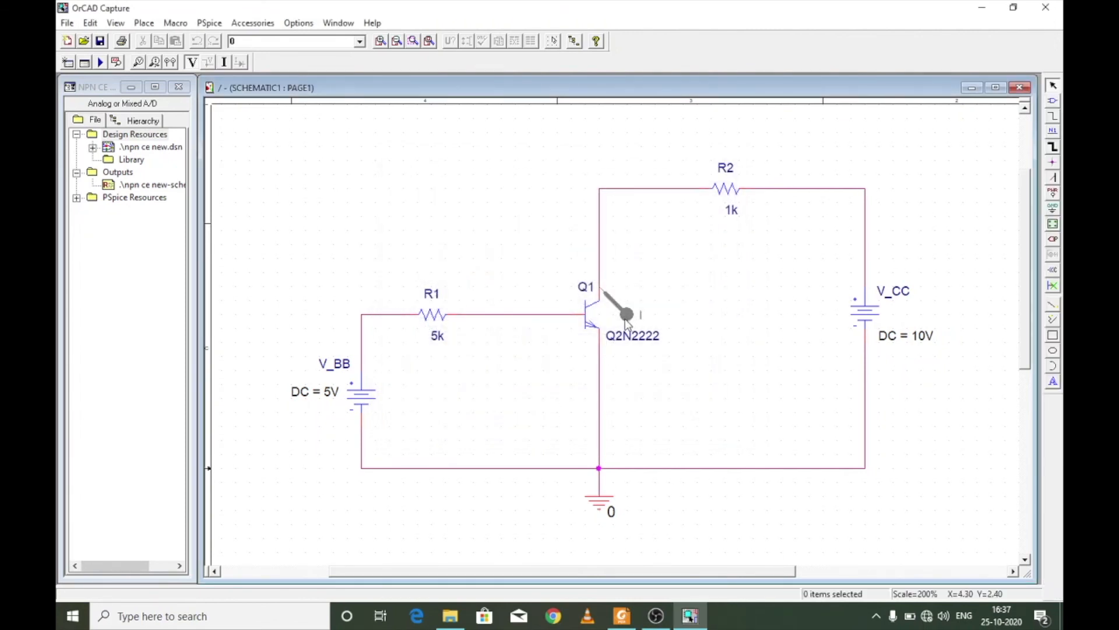
- Run the V_BB sweep simulation and plot the collector current against V(Q1:b) on the X axis
click(100, 62)
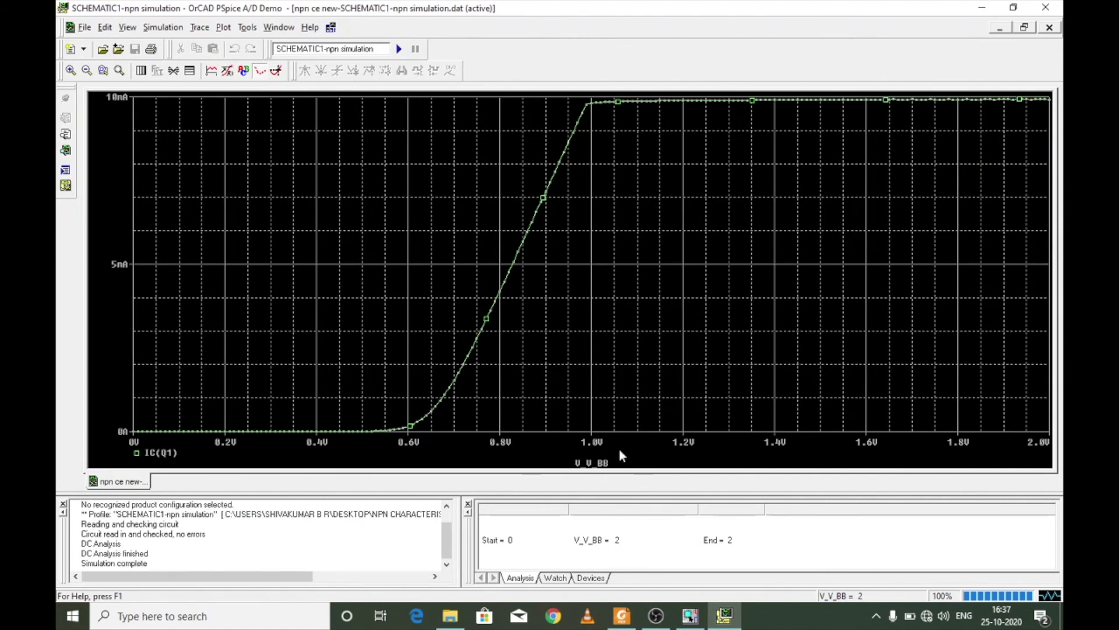
click(223, 27)
click(234, 42)
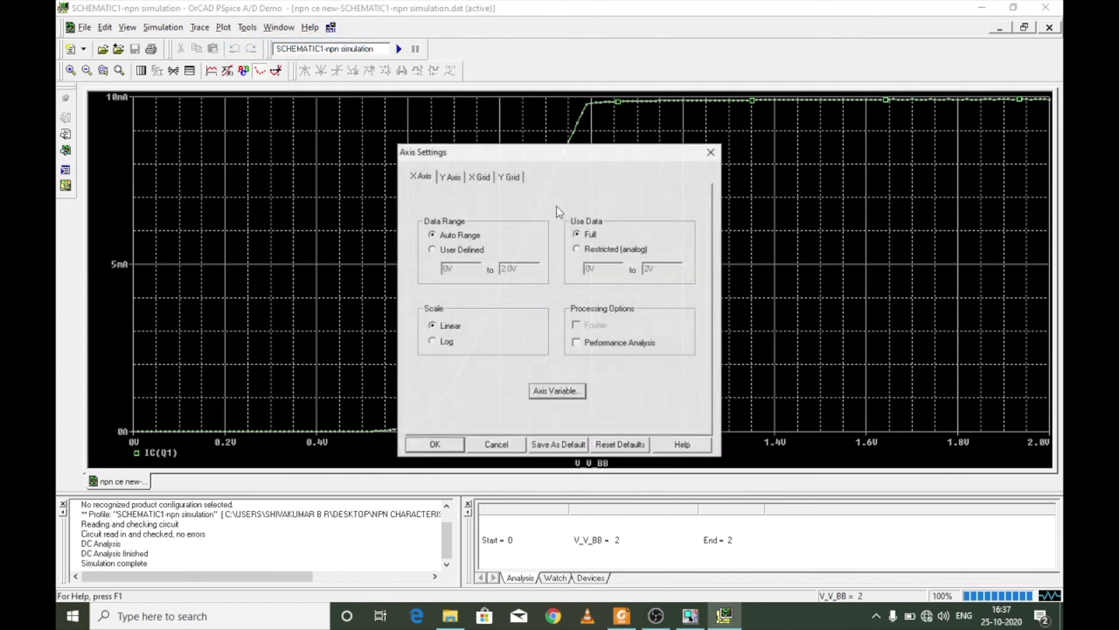
click(557, 391)
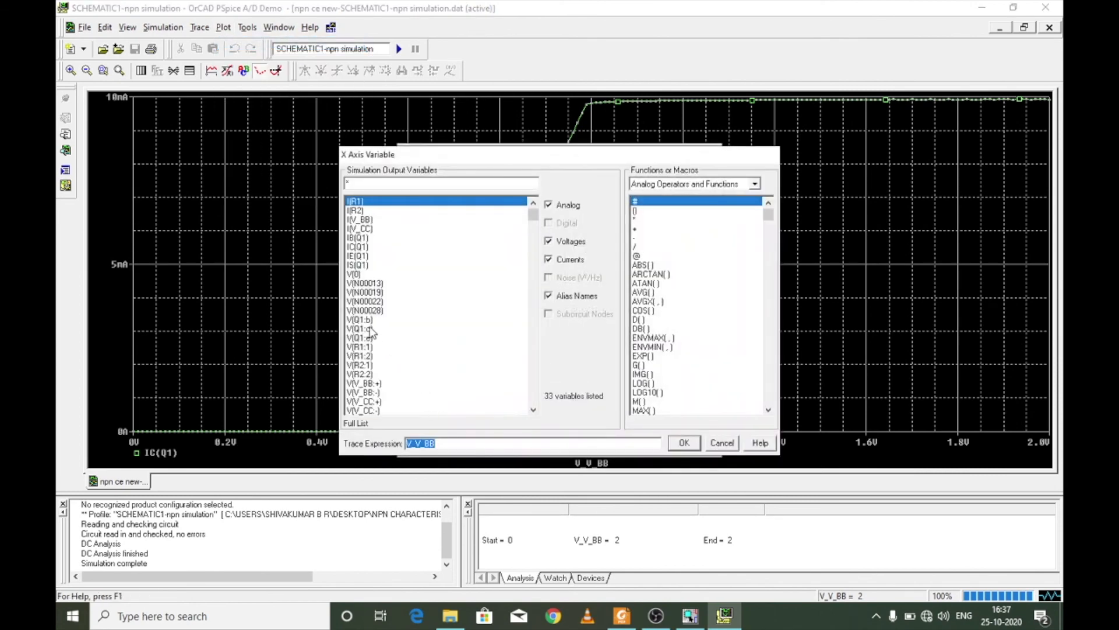
double_click(362, 320)
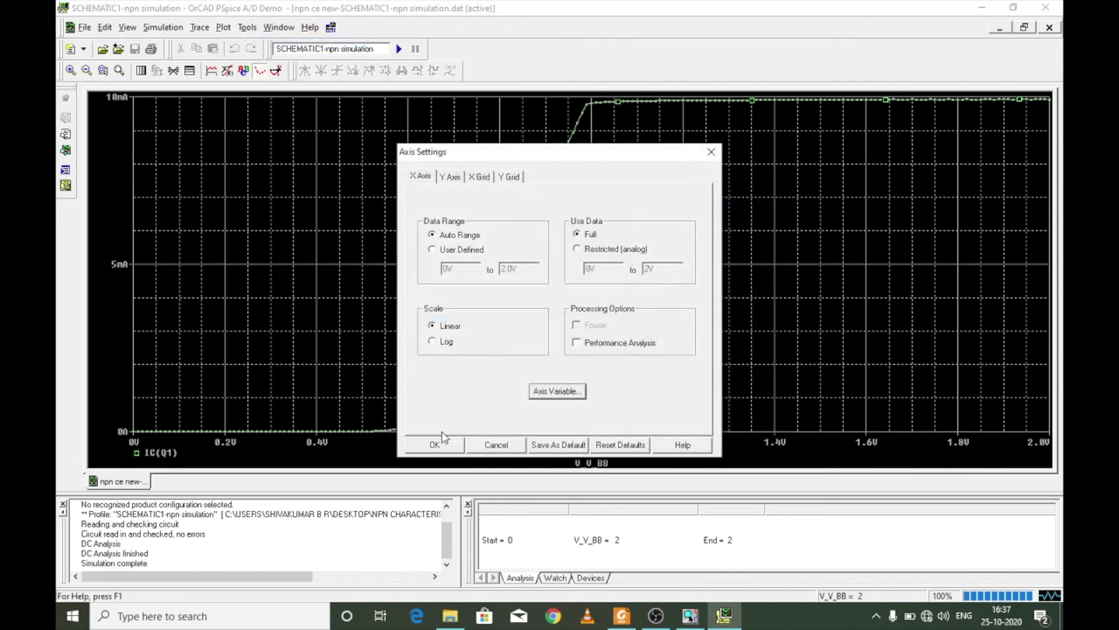
click(443, 440)
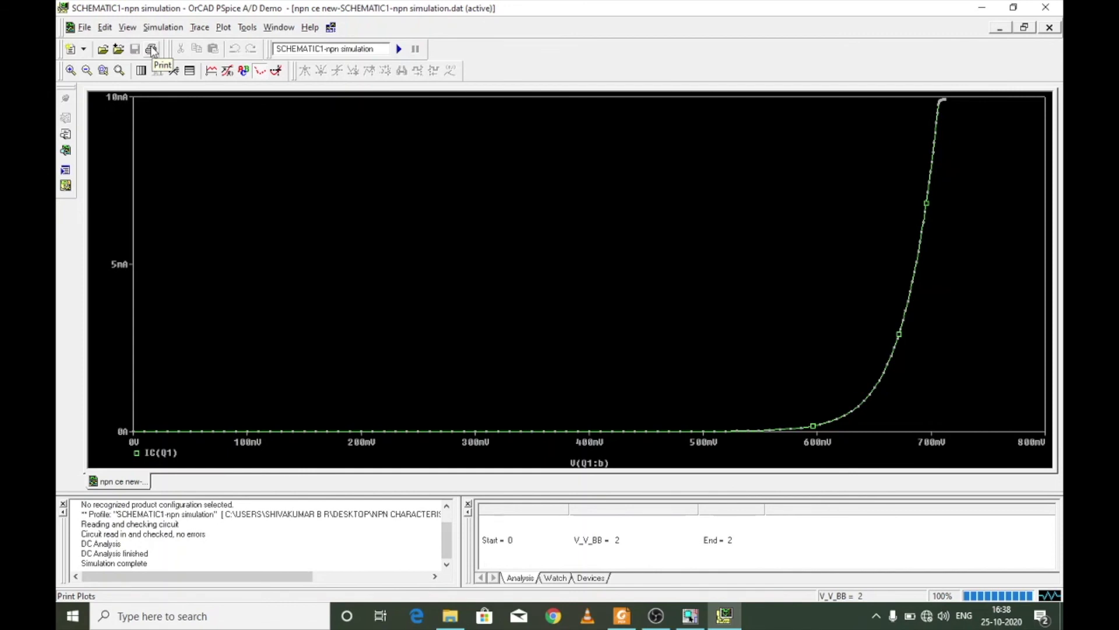
- Add a second plot to the results window and add the V(Q1:c) trace to it
click(224, 27)
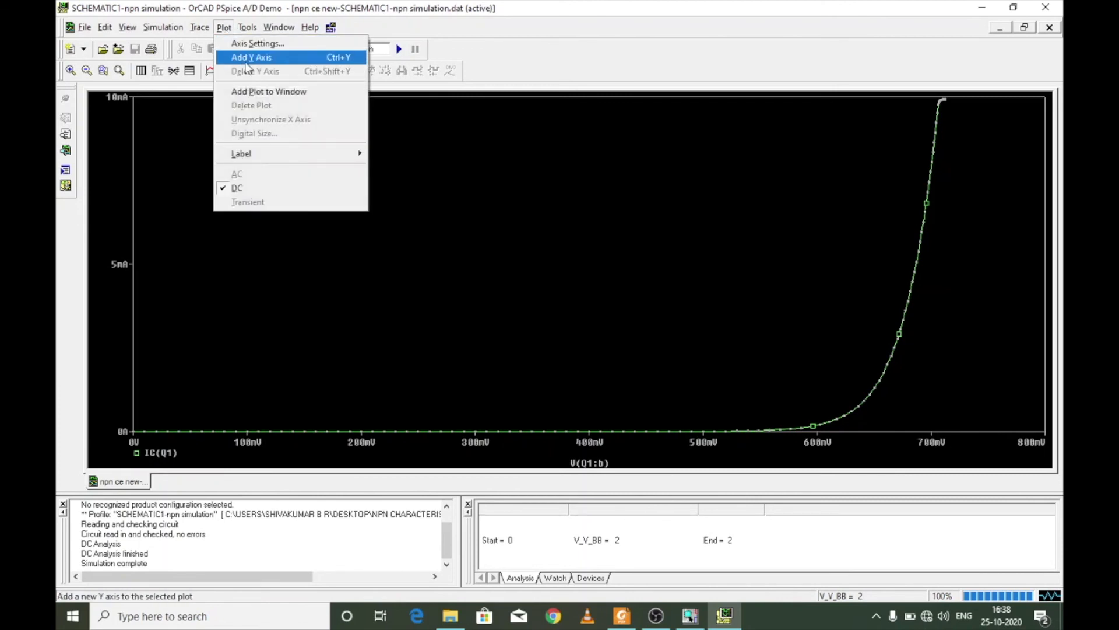
click(250, 90)
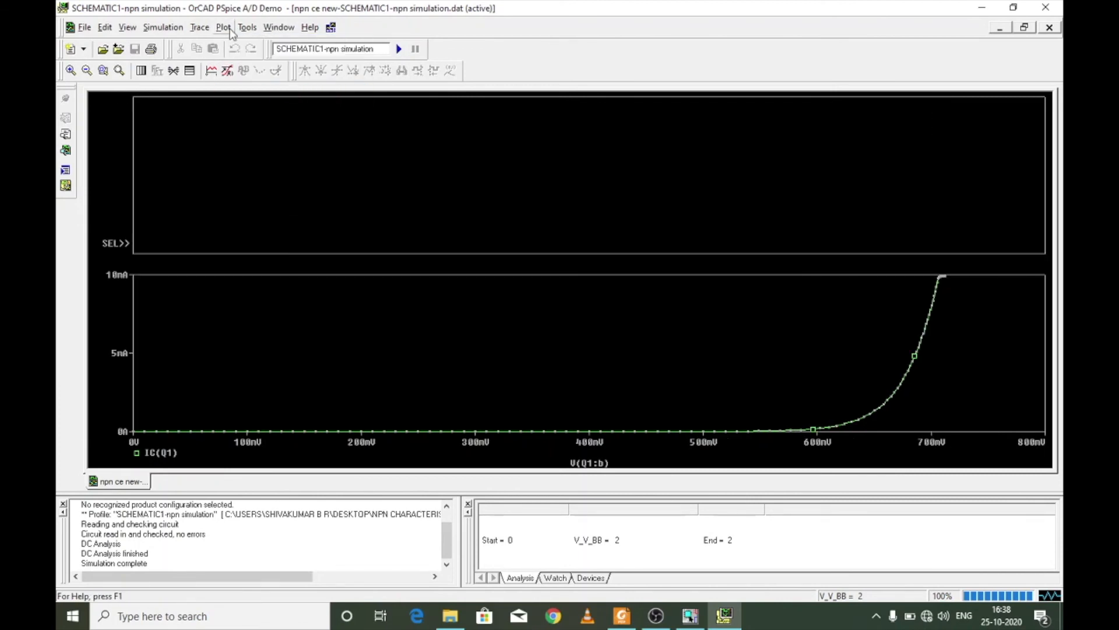
click(200, 28)
click(219, 43)
double_click(371, 327)
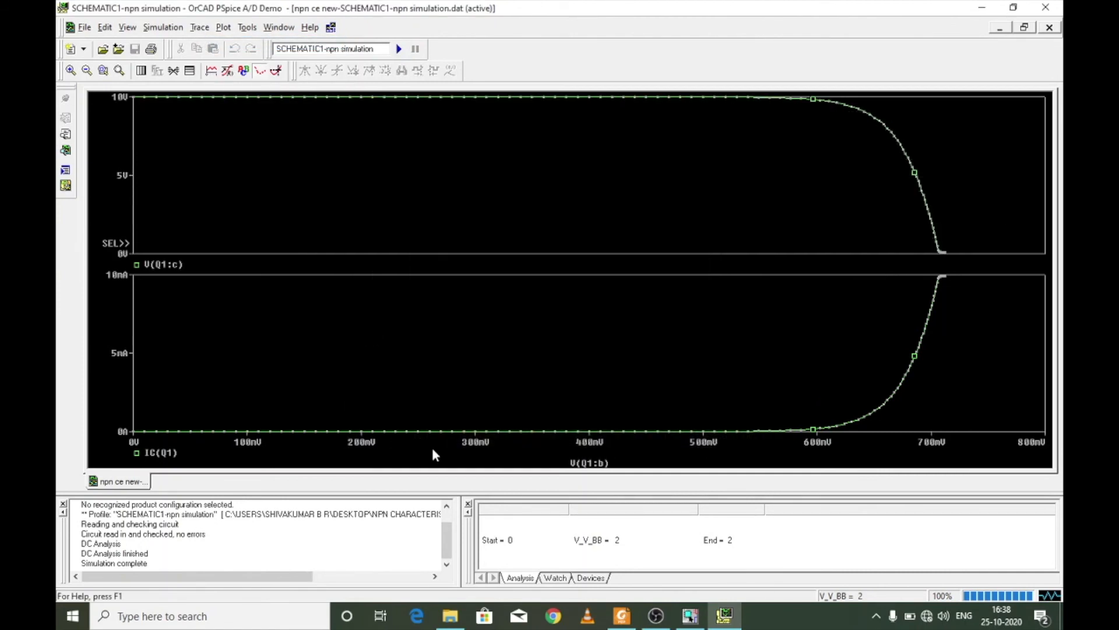